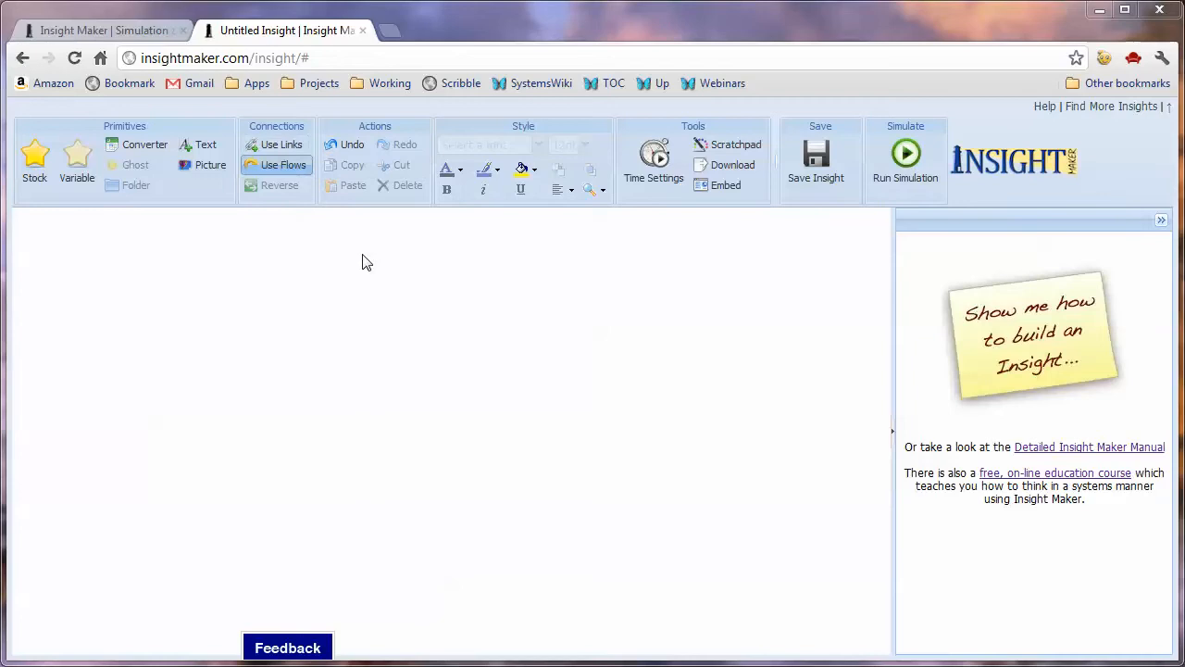
Add a stock near the middle of the empty canvas and name it "bathtub"
left_click(33, 167)
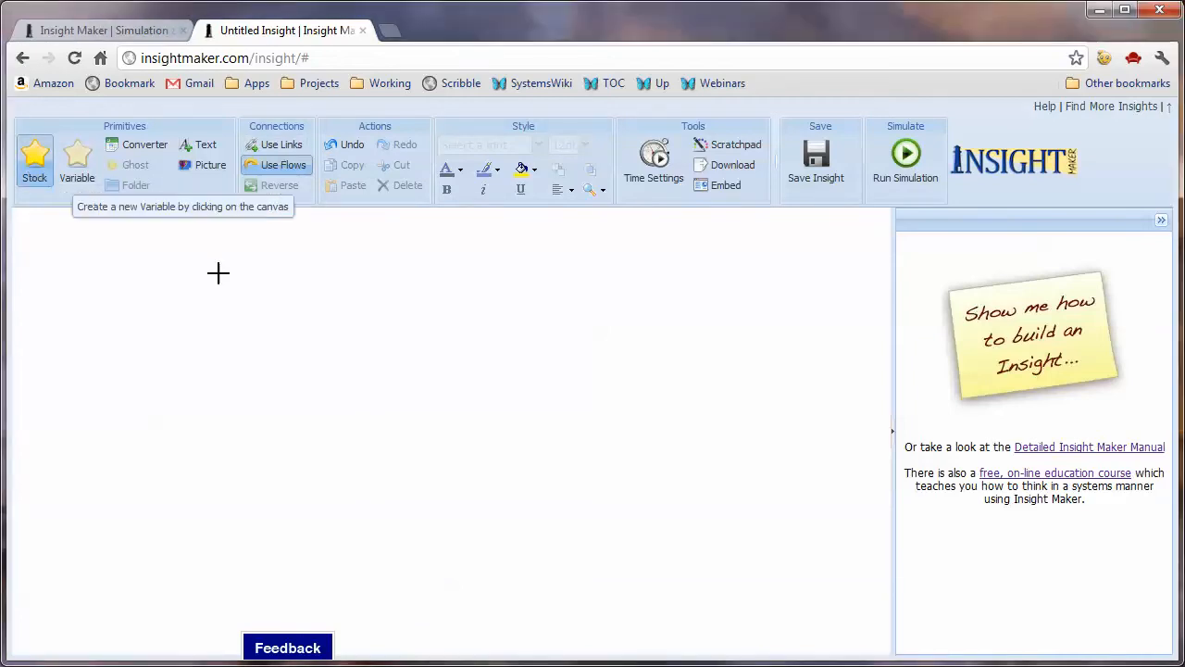
left_click(427, 339)
type("b")
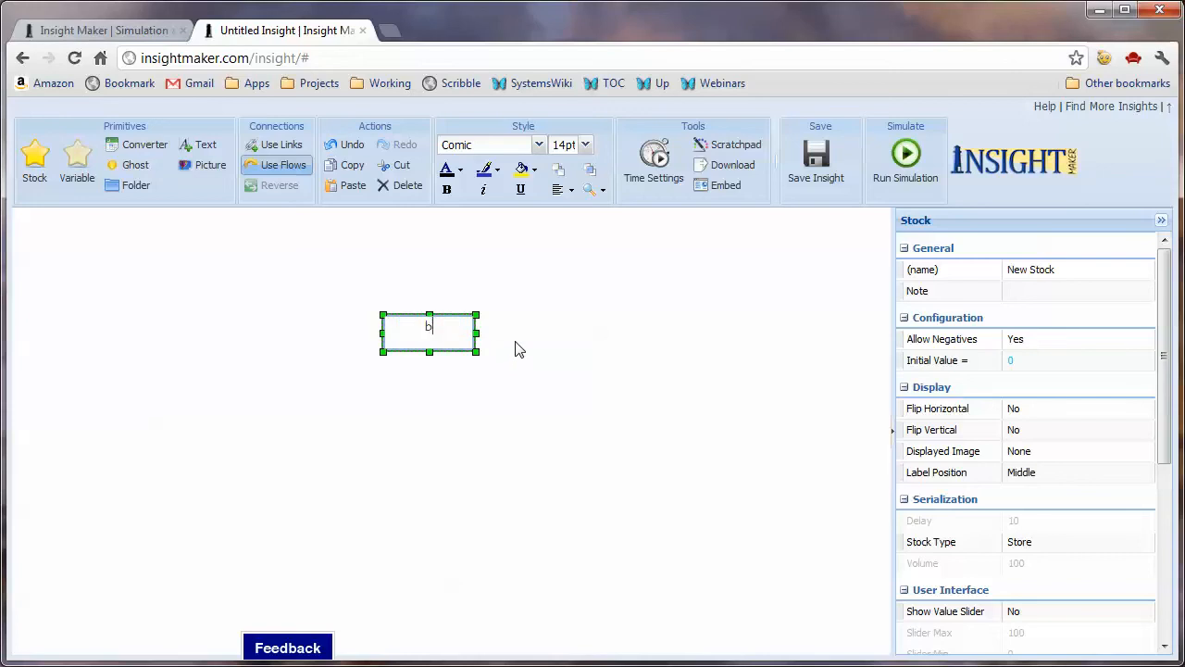
type("athtub")
key("Return")
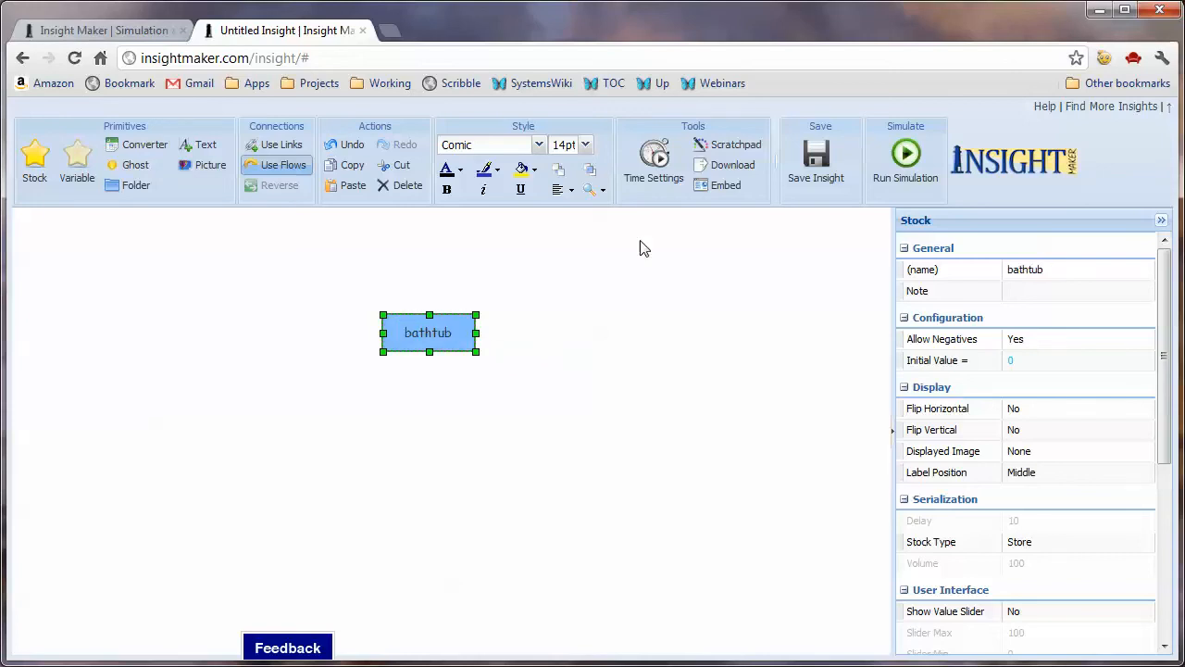
Open a new browser tab and search Google Images for "bathtub"
left_click(390, 31)
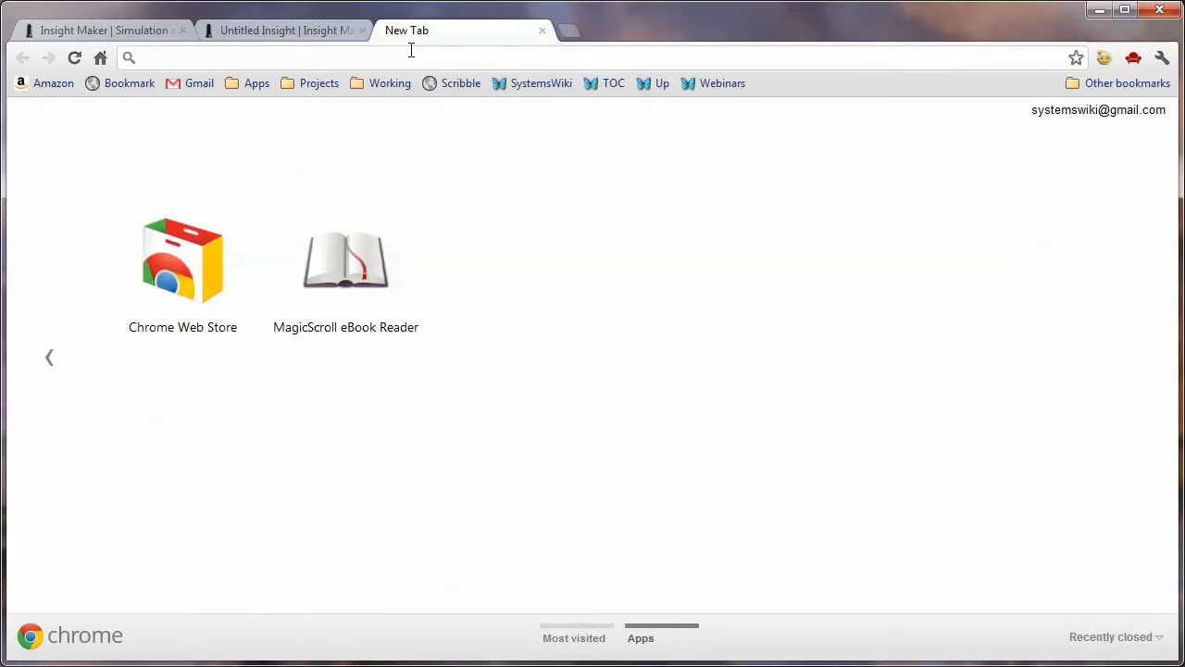
type("bathtub")
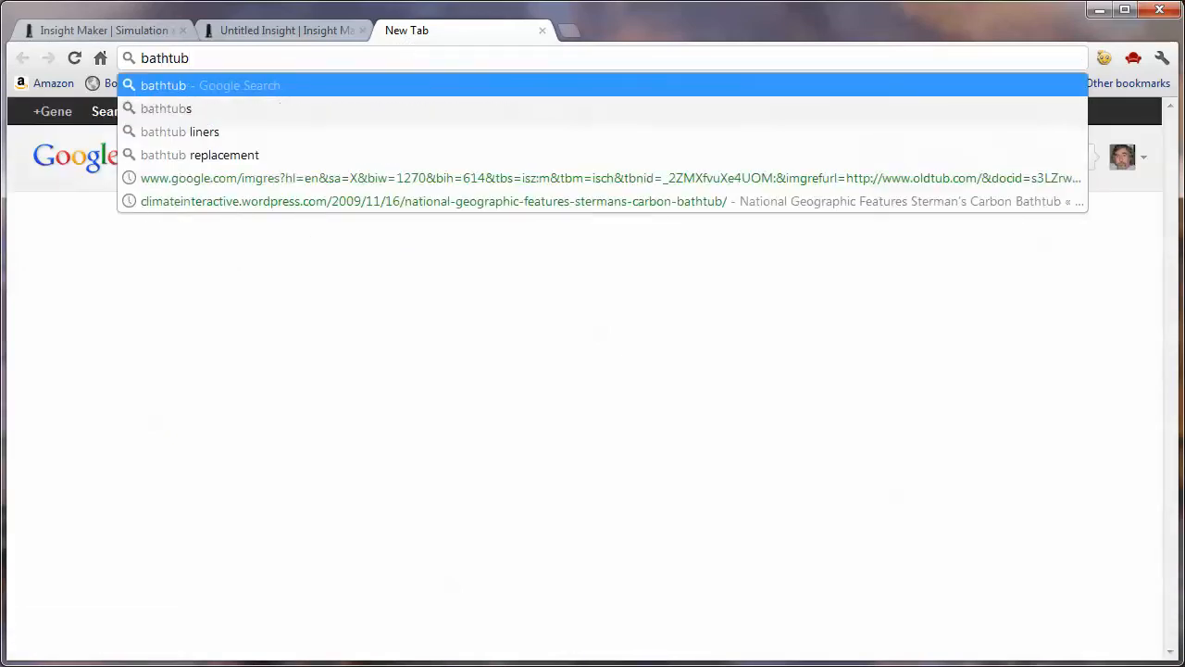
key("Return")
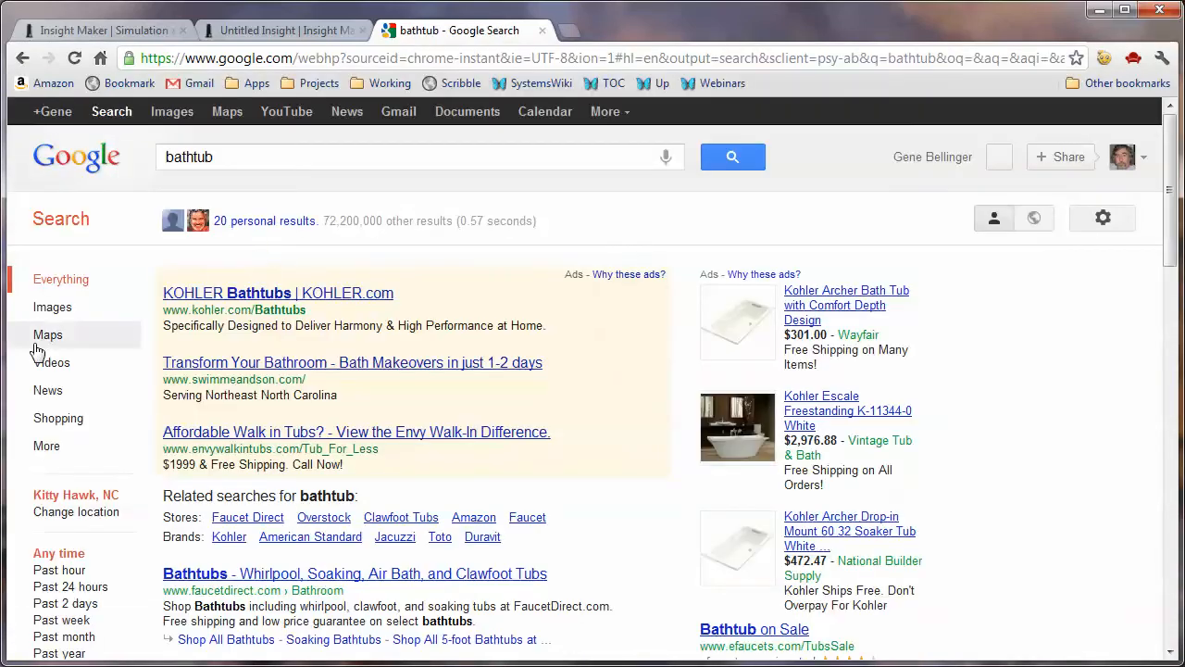
left_click(49, 313)
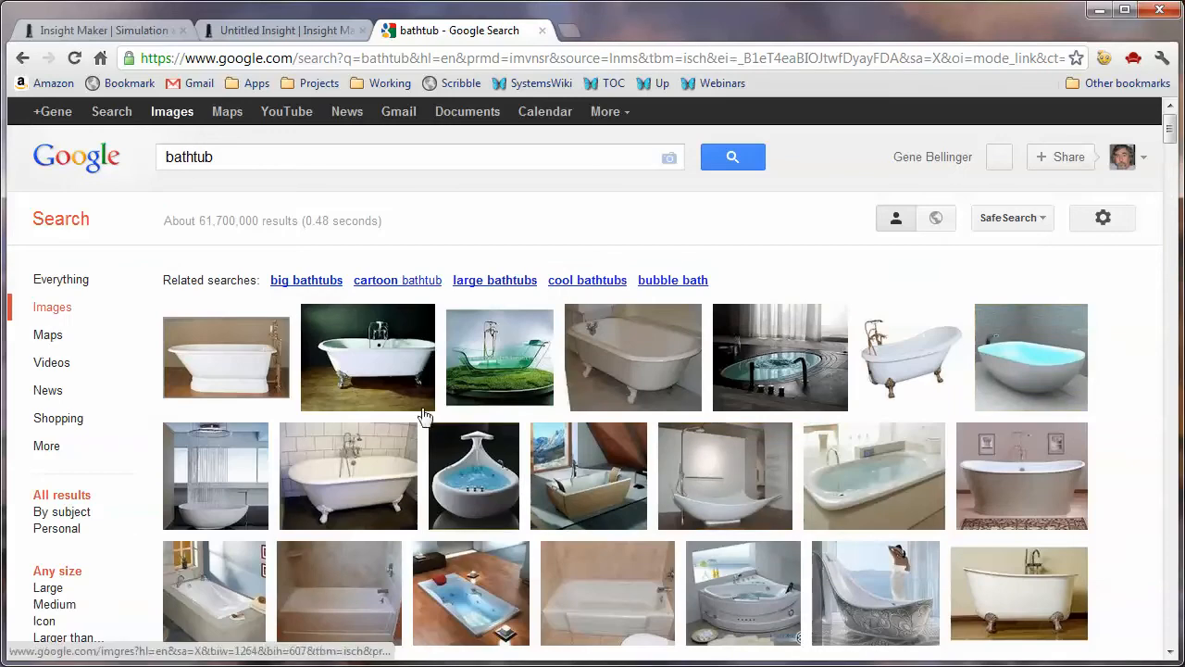
right_click(361, 359)
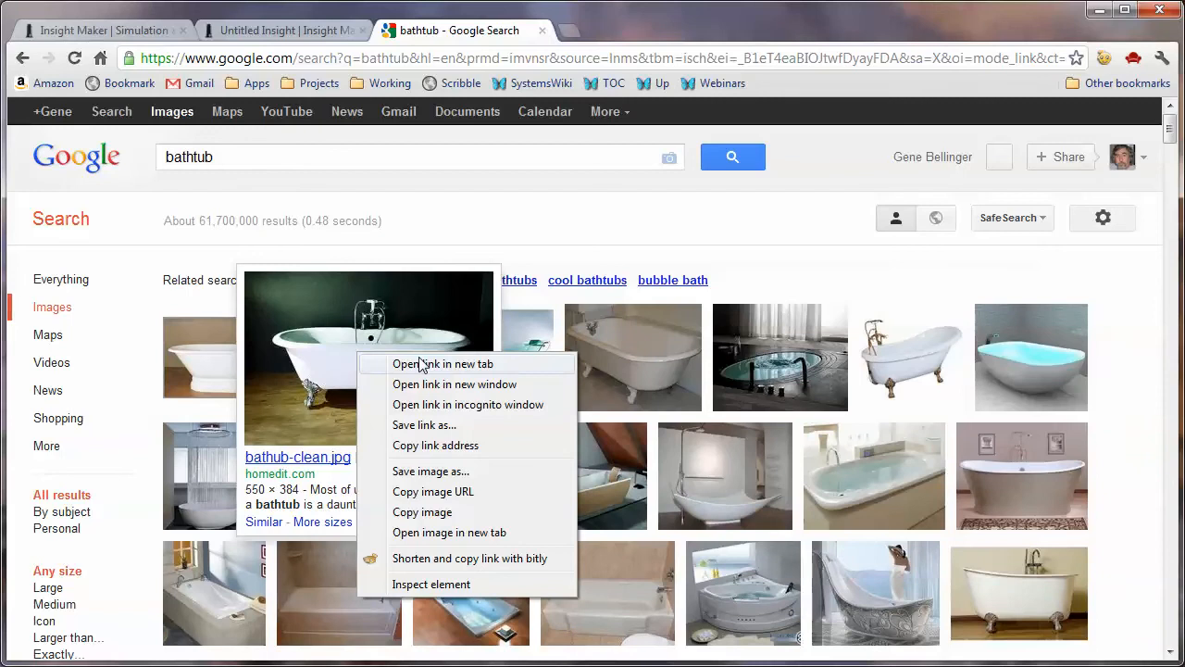
left_click(426, 365)
left_click(616, 32)
left_click(518, 277)
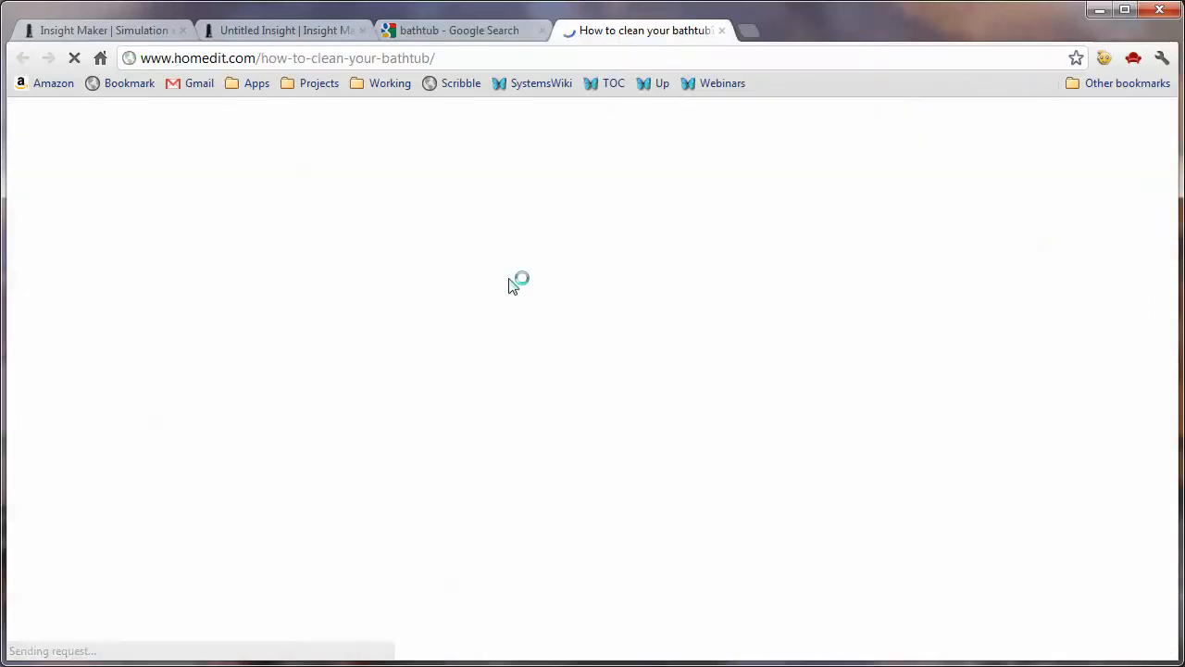
left_click(721, 30)
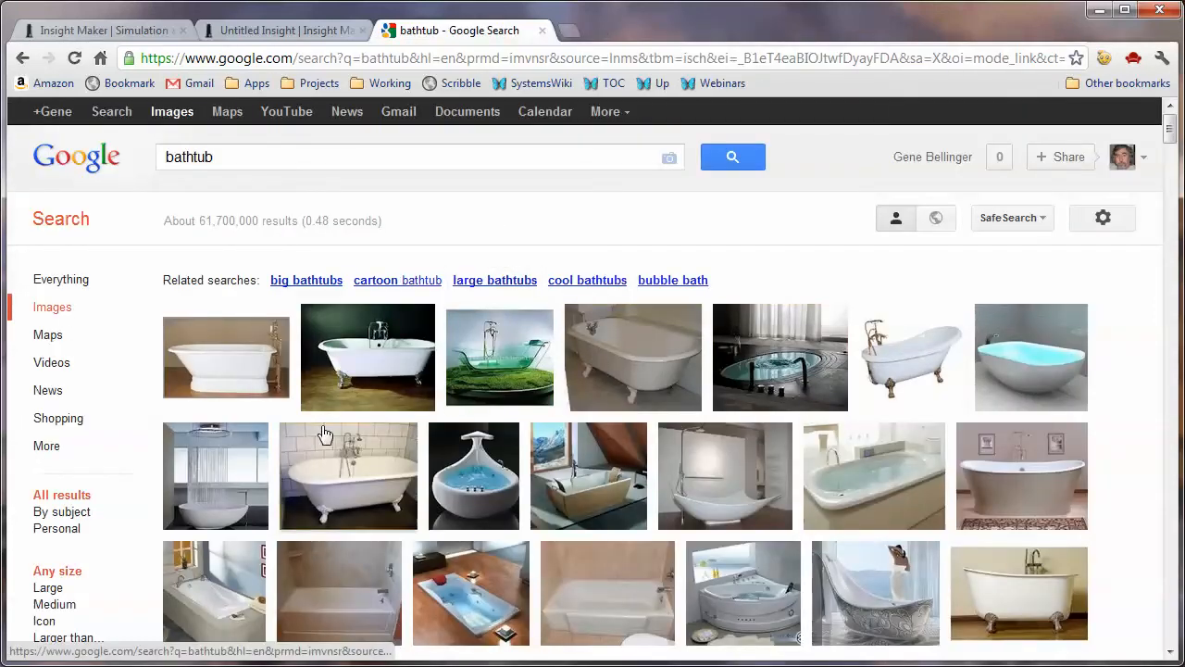
Open the first bathtub image result, from oldtub.com, in its own tab and copy the image's URL
right_click(231, 373)
left_click(278, 379)
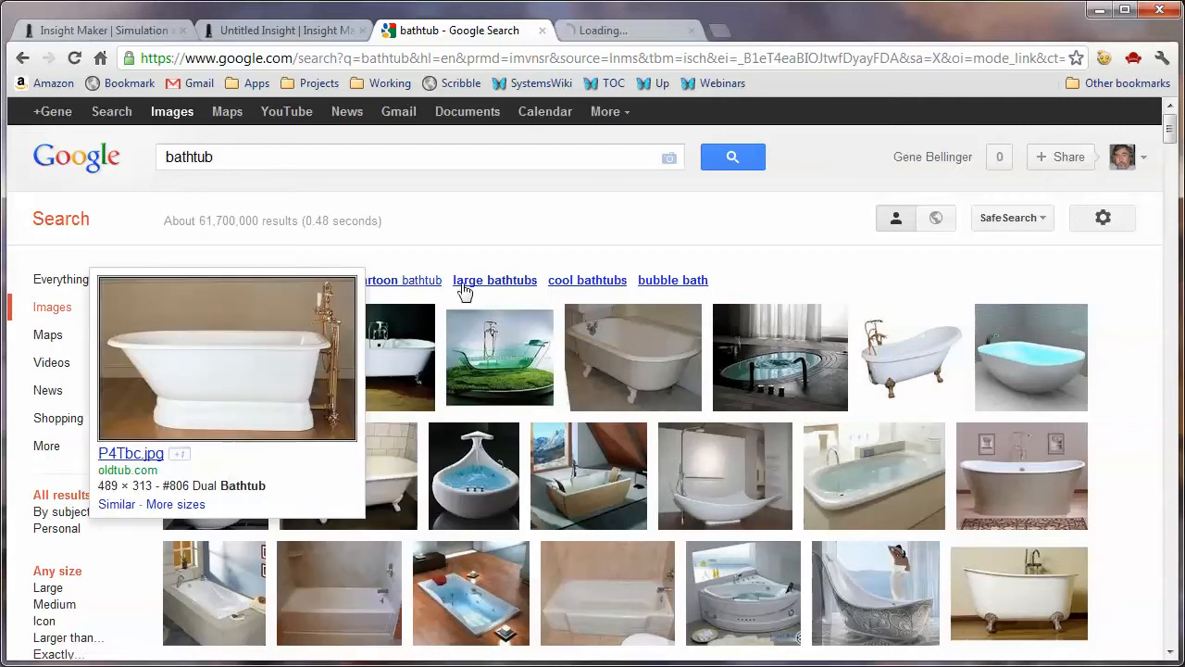
left_click(679, 32)
right_click(491, 348)
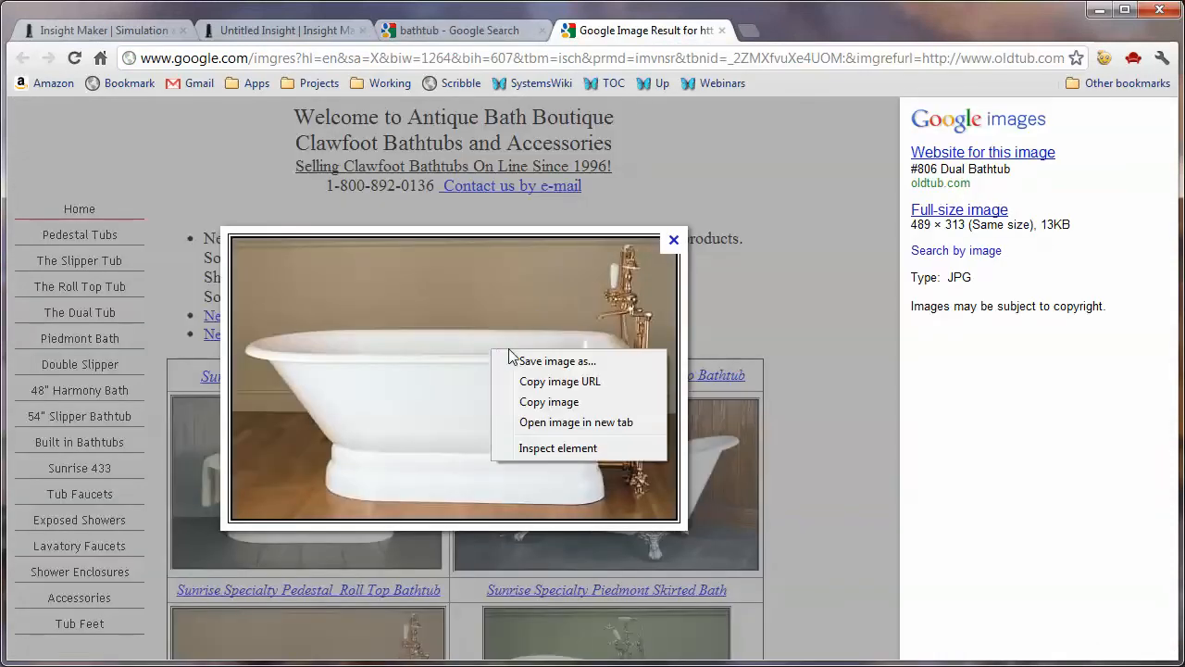
left_click(535, 382)
Return to the Insight and set the bathtub stock's displayed image to the copied P4Tbc.jpg URL
left_click(325, 39)
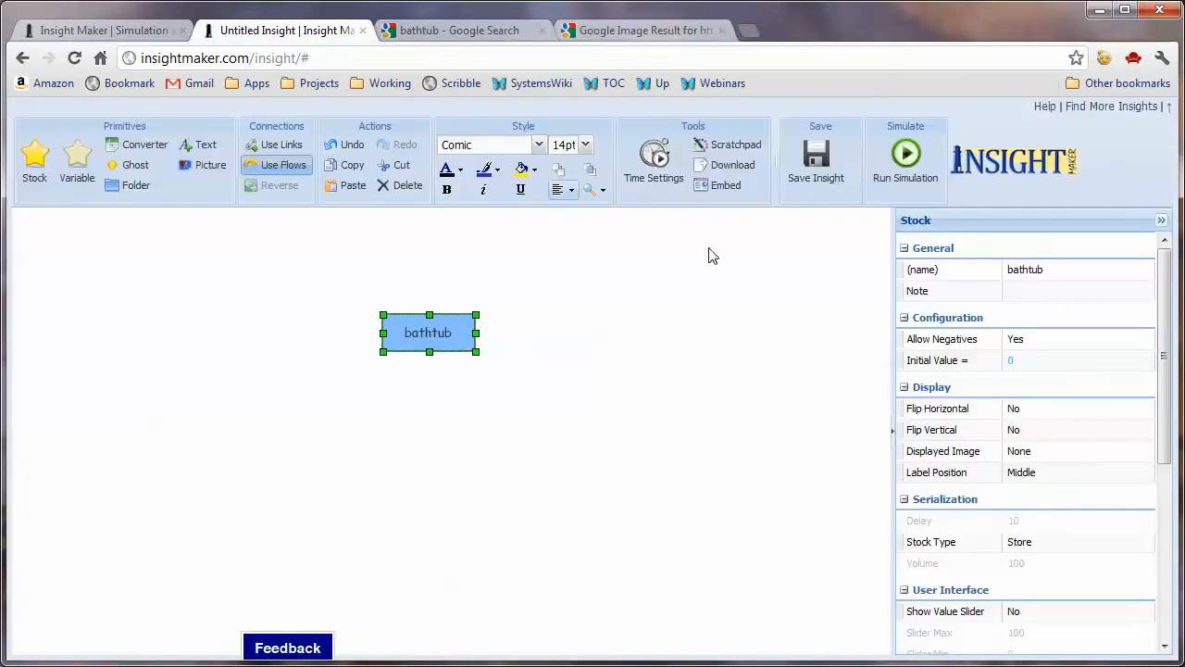
left_click(1054, 458)
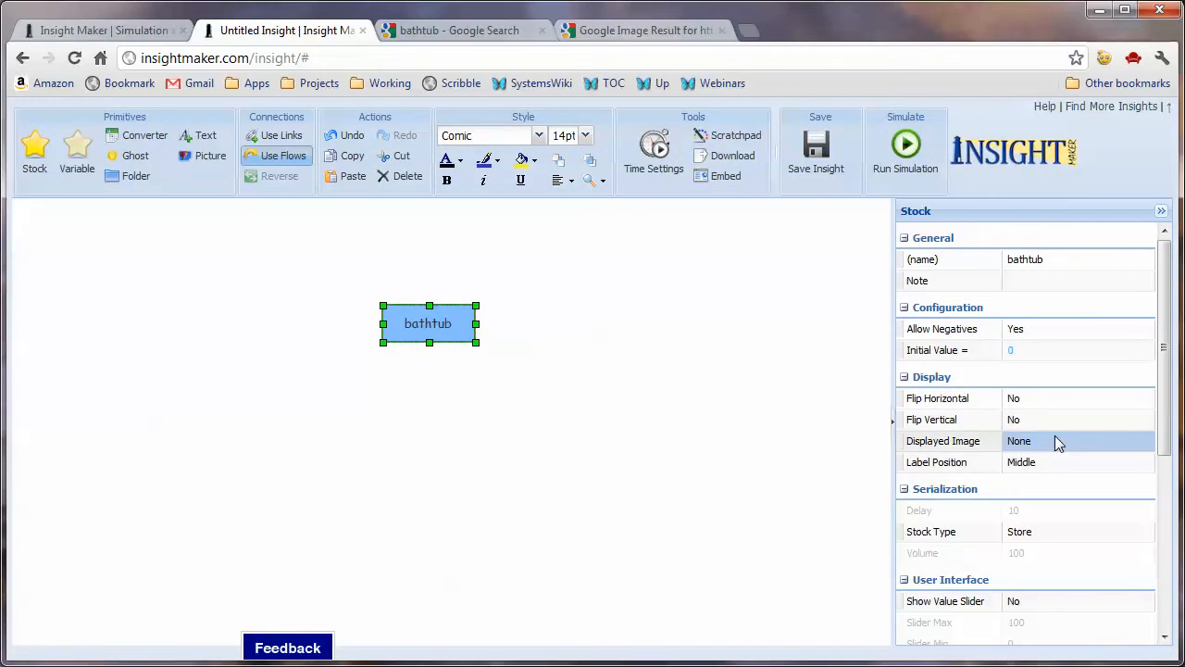
left_click(1054, 435)
key("ctrl+v")
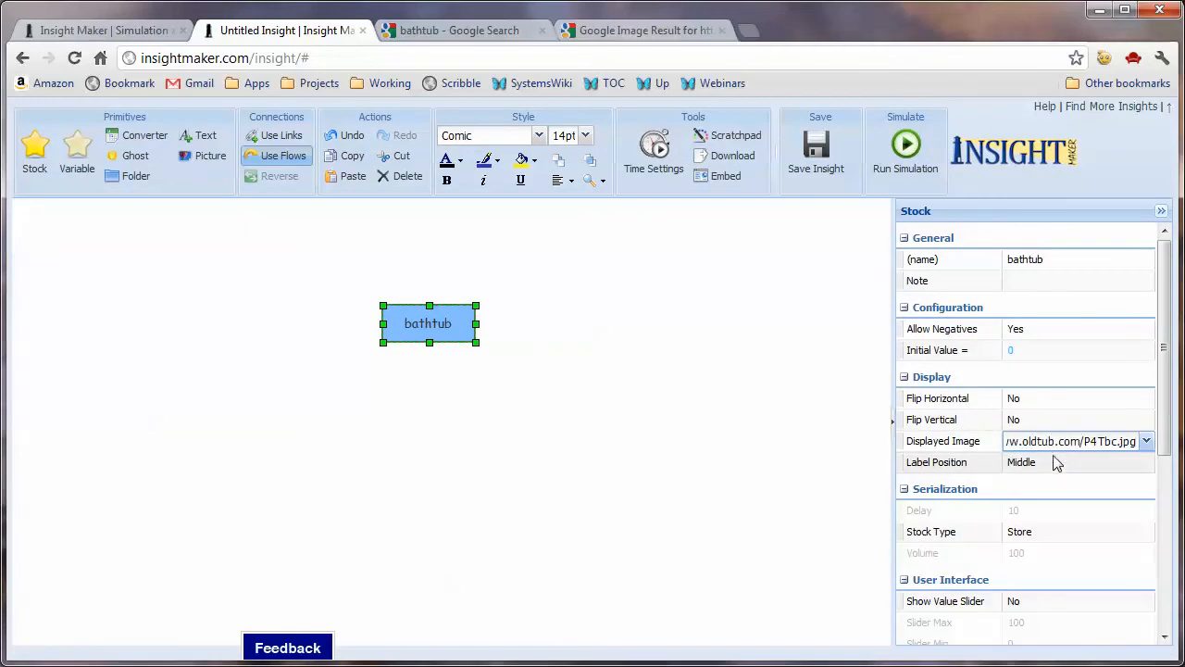
key("Return")
Set the bathtub stock's label position to Bottom and enlarge the stock so its picture shows bigger
left_click(1101, 471)
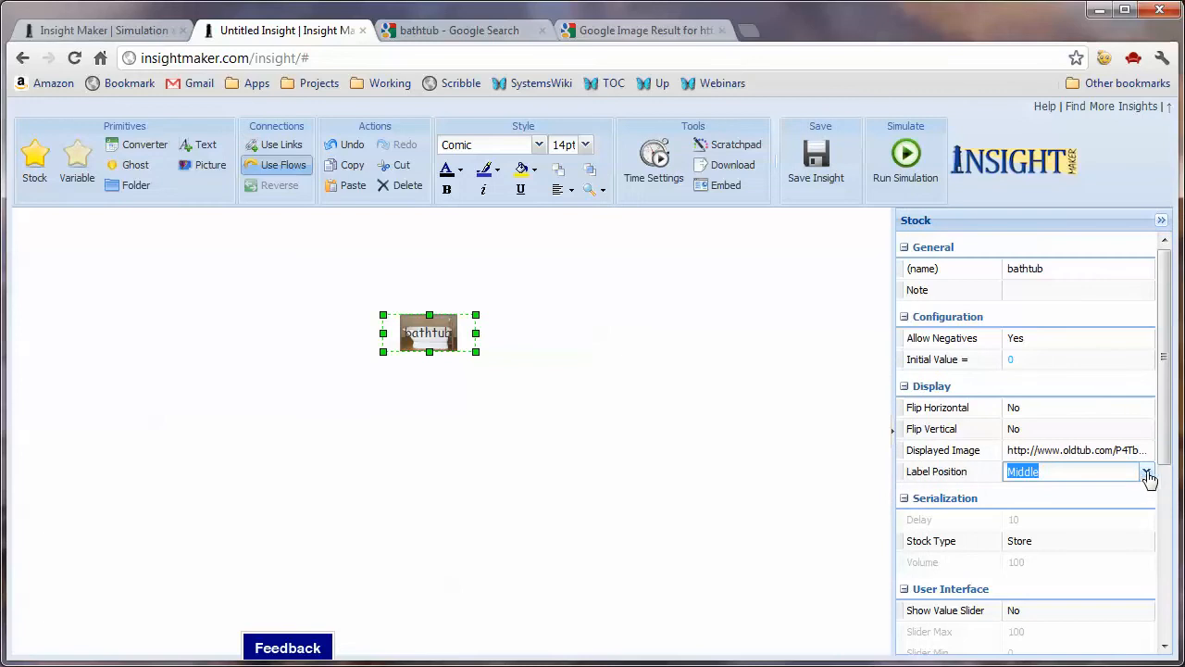
left_click(1146, 473)
left_click(1079, 546)
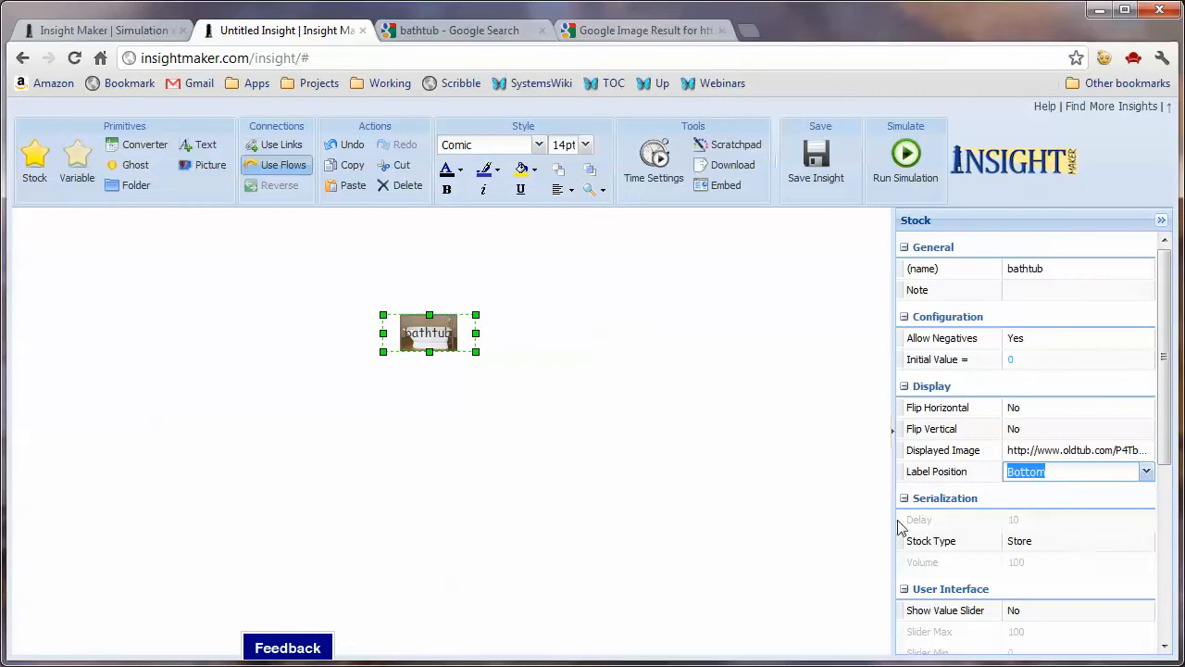
left_click(672, 485)
left_click(428, 345)
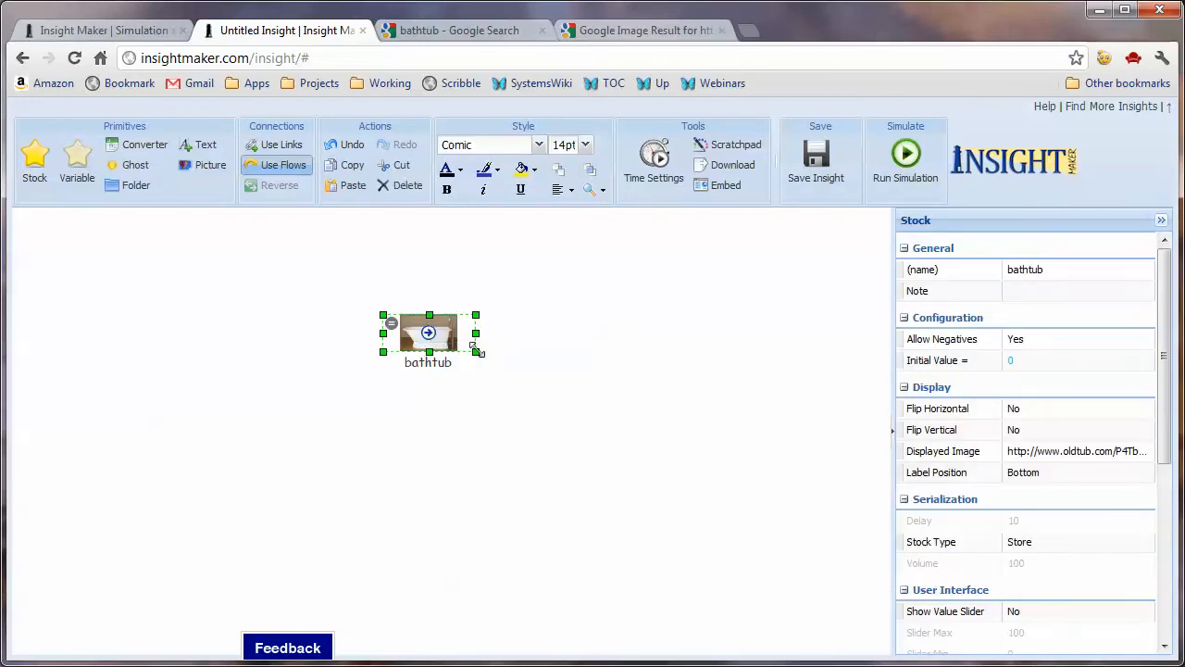
left_click_drag(475, 352, 524, 417)
Give the bathtub stock a note beginning "Holds water so you can take a" and set its initial value to 10
left_click(1041, 291)
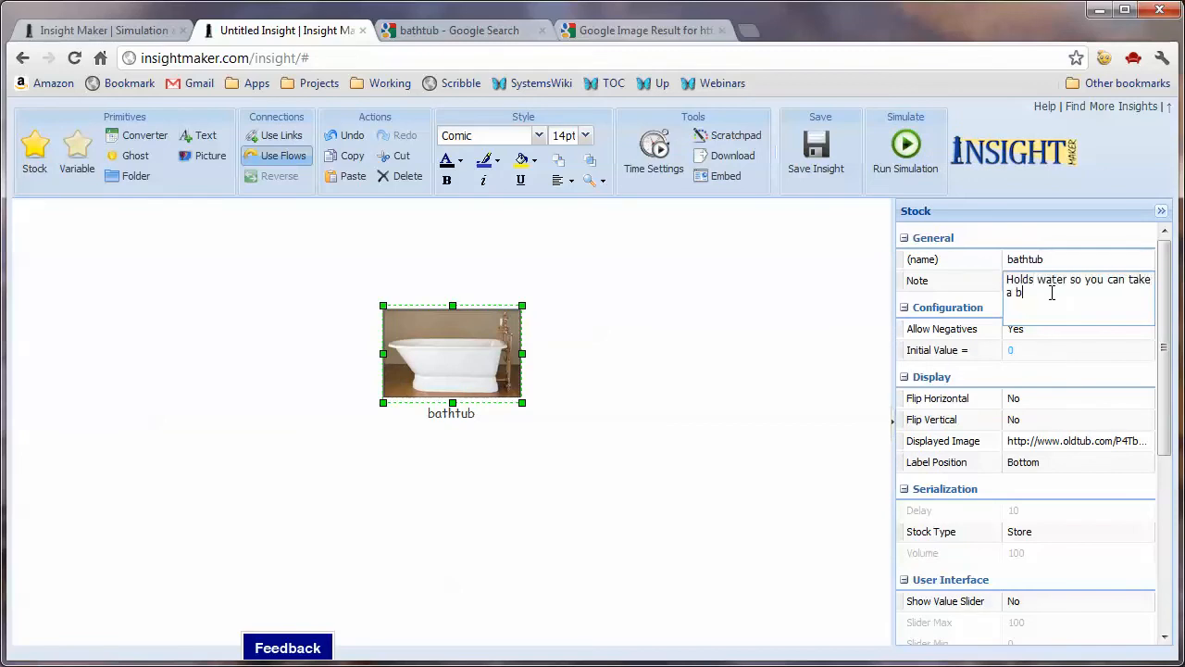
left_click(690, 397)
left_click(453, 353)
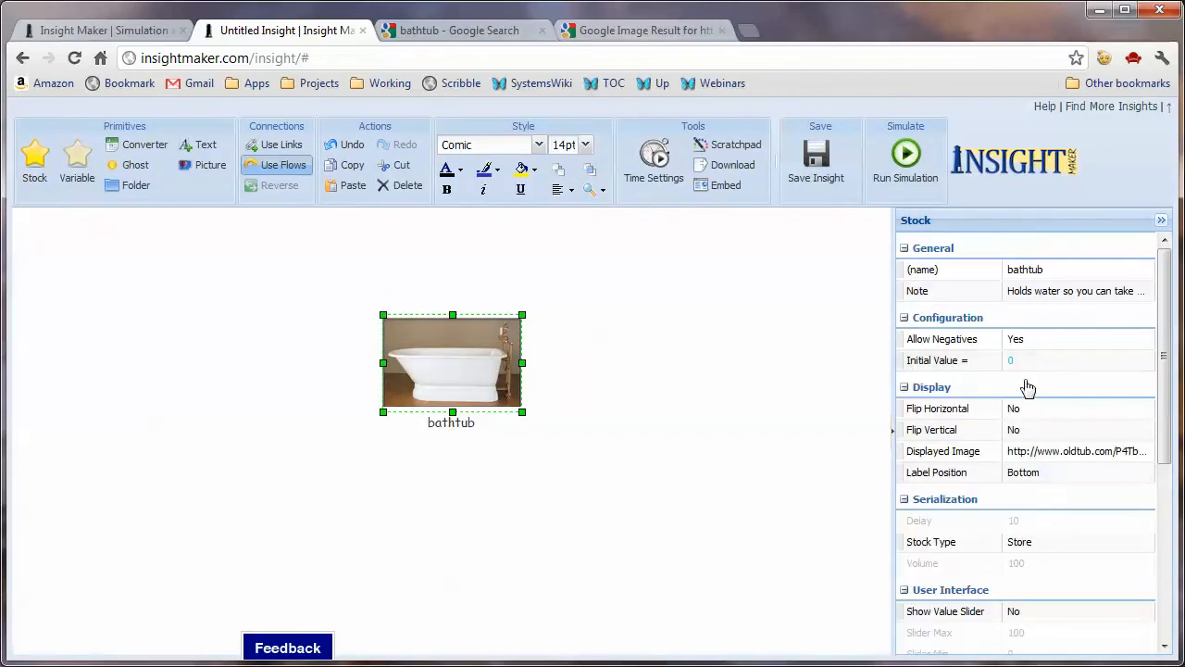
left_click(1025, 362)
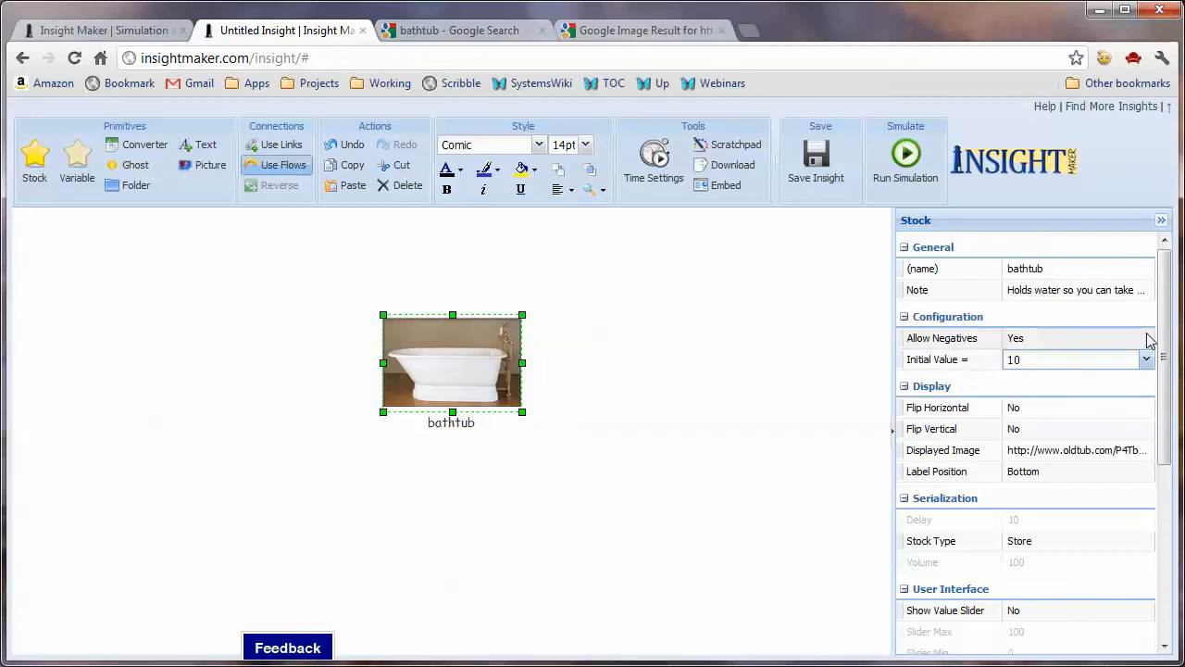
Set the bathtub stock's units to Gallons and apply the selection
left_click_drag(1166, 341, 1171, 462)
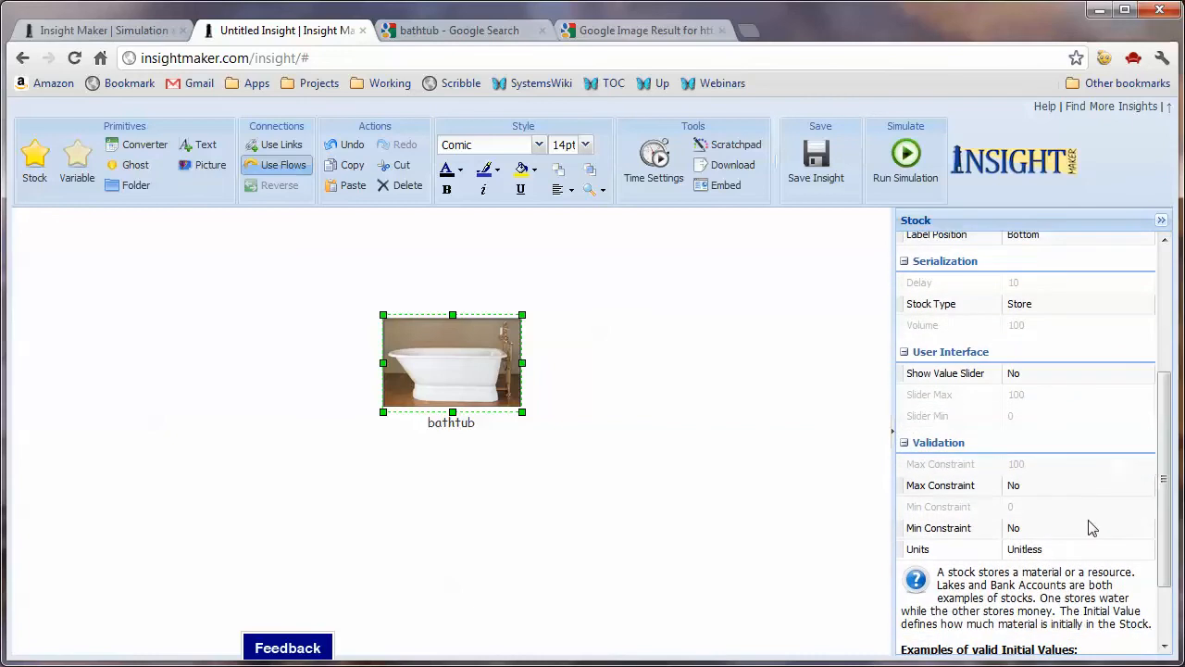
left_click(1083, 549)
left_click(1145, 551)
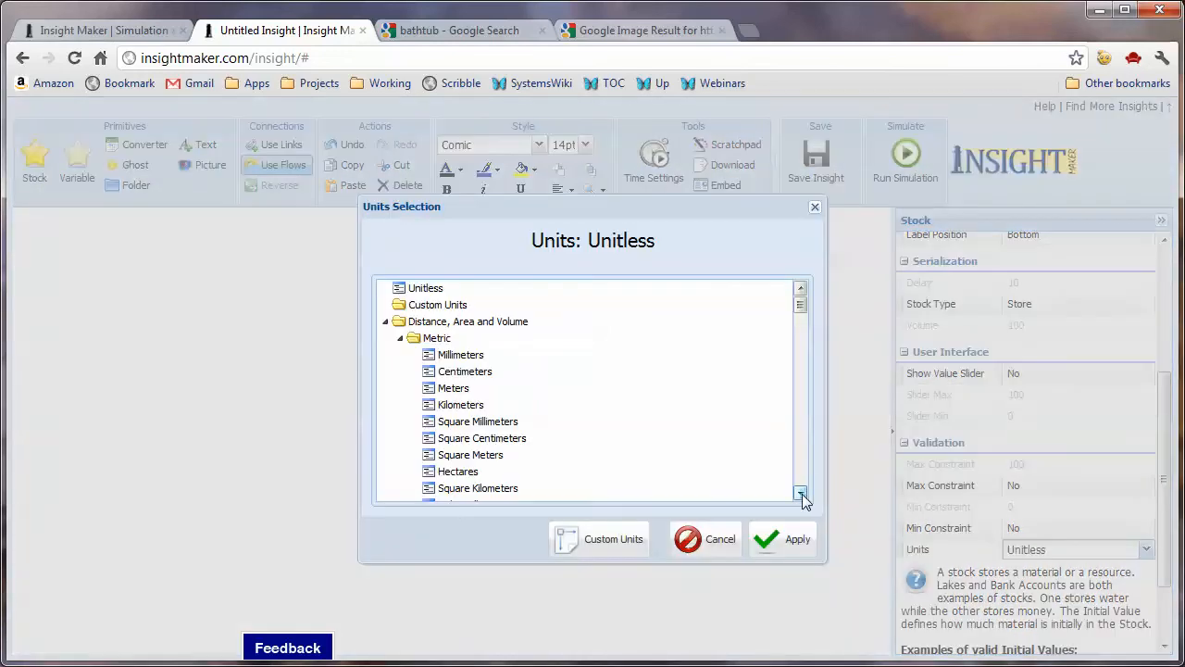
left_click_drag(801, 493, 802, 493)
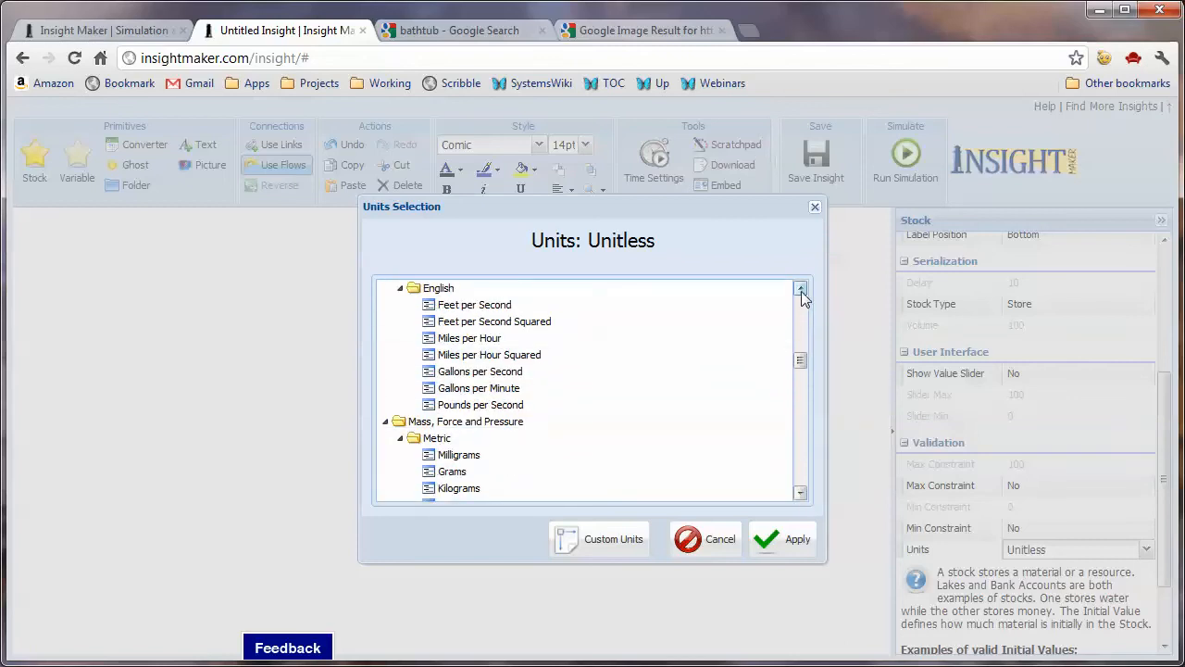
left_click_drag(802, 292, 801, 293)
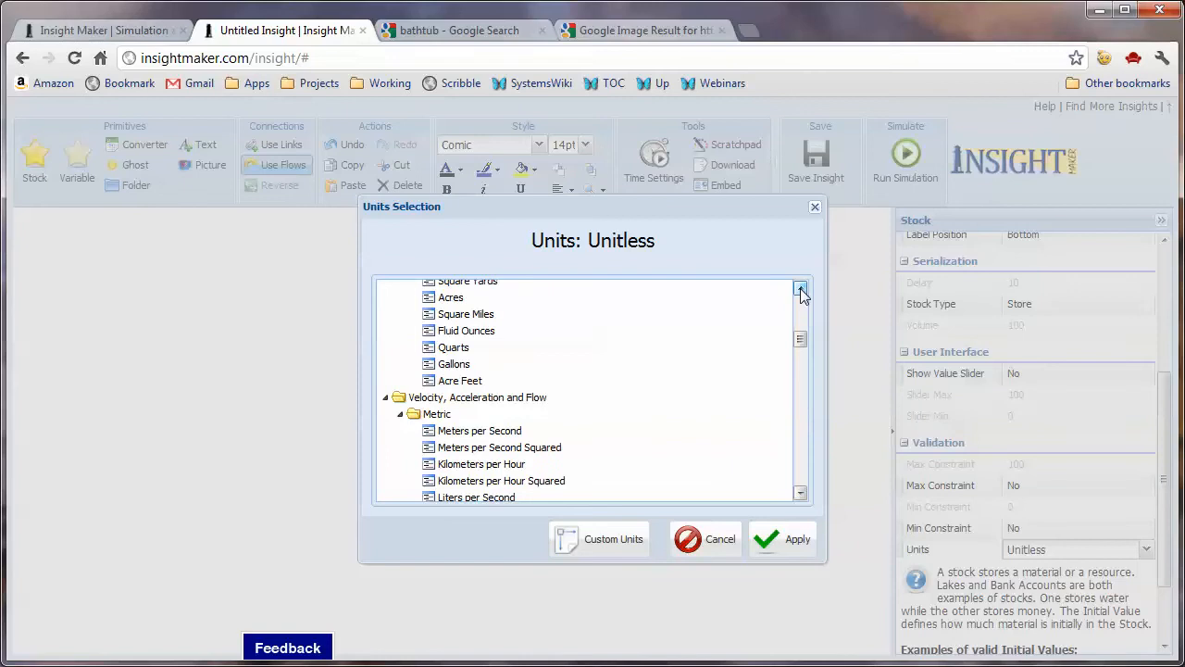
left_click(478, 363)
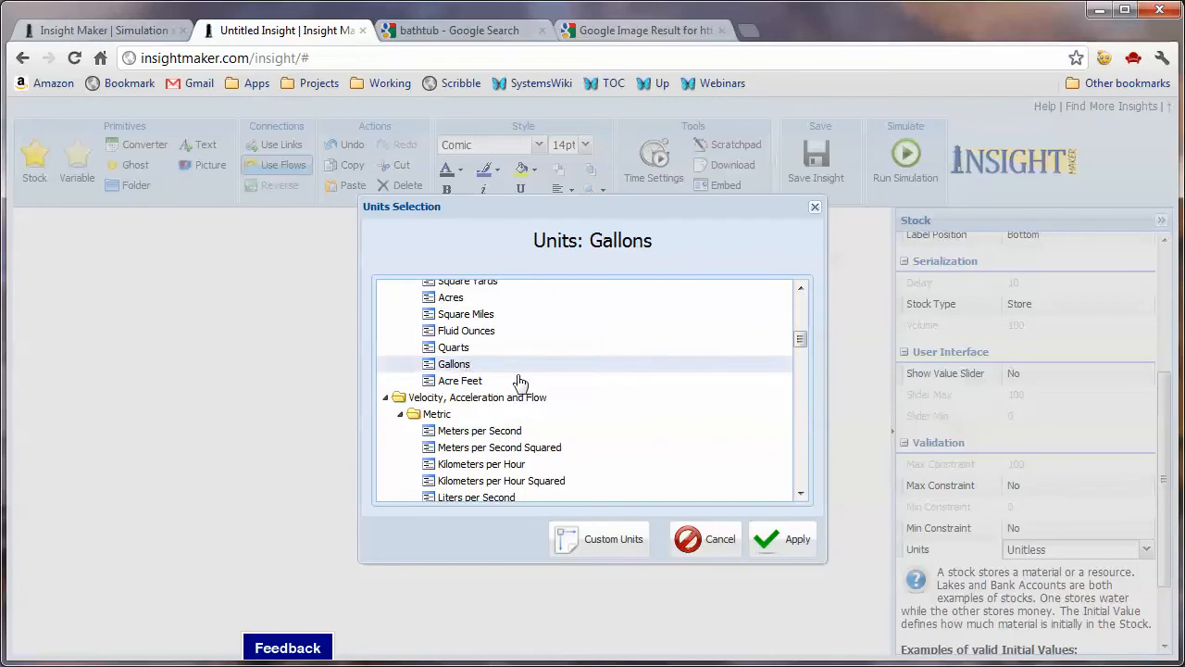
left_click(774, 542)
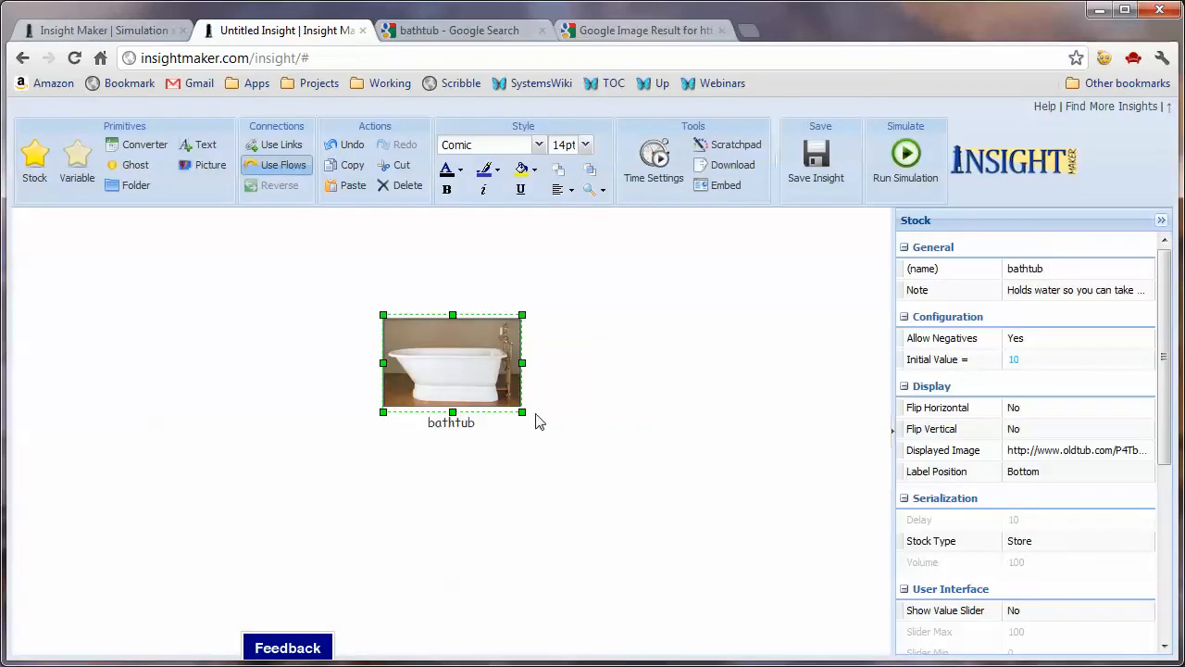
Widen the bathtub stock slightly and shift it a little to the left on the canvas
left_click_drag(522, 411, 531, 412)
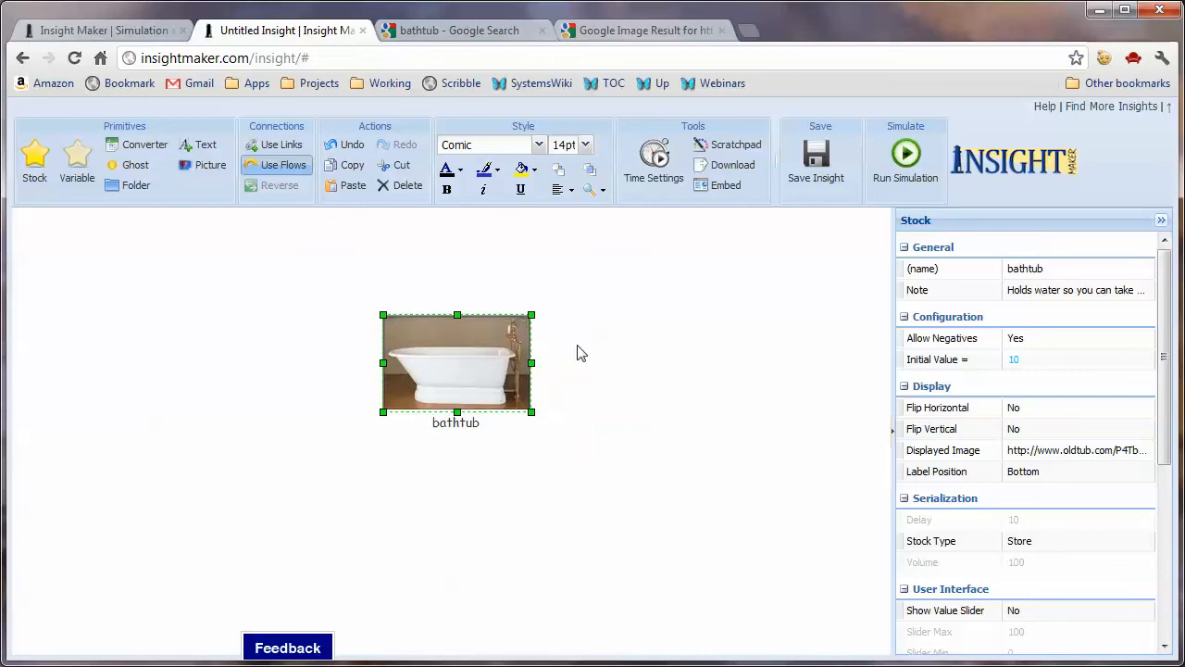
mouse_move(448, 385)
left_click_drag(489, 369, 478, 367)
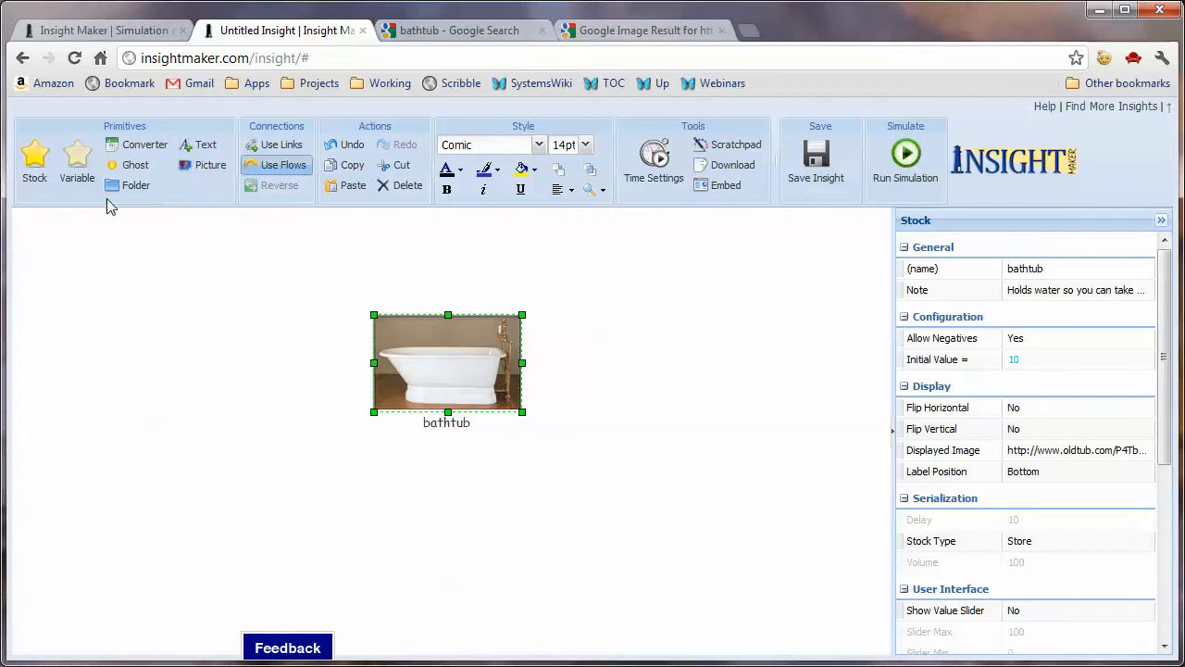
With flows as the connection type, draw a horizontal flow from the bathtub out to empty canvas on its right
left_click(280, 165)
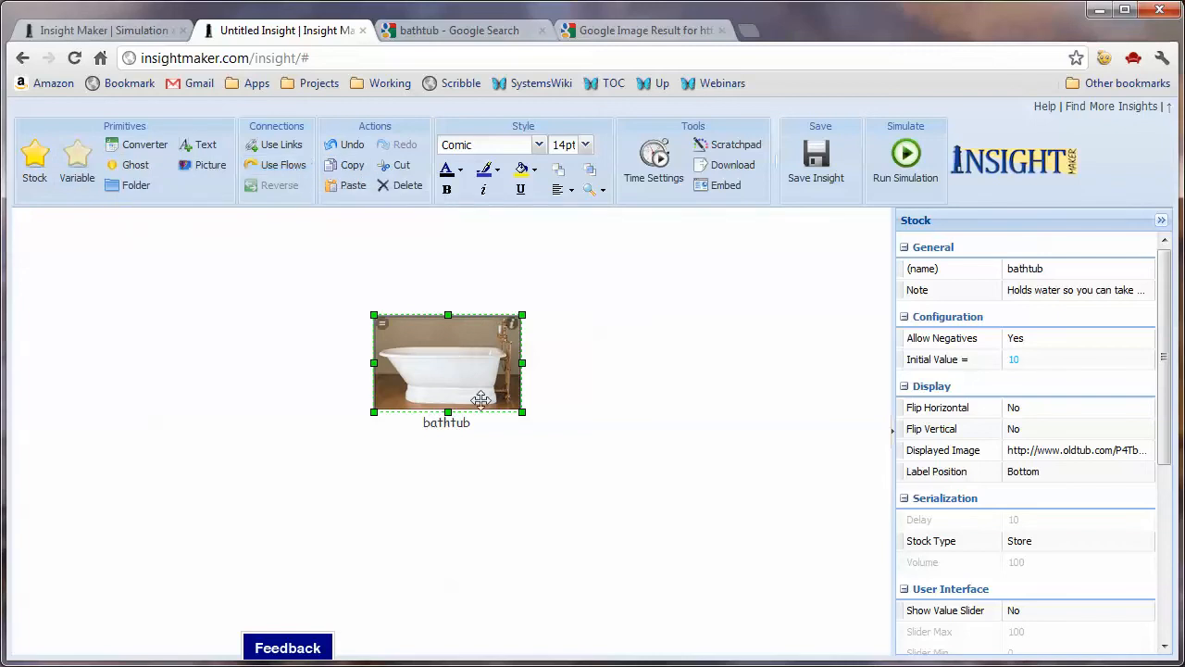
left_click(260, 167)
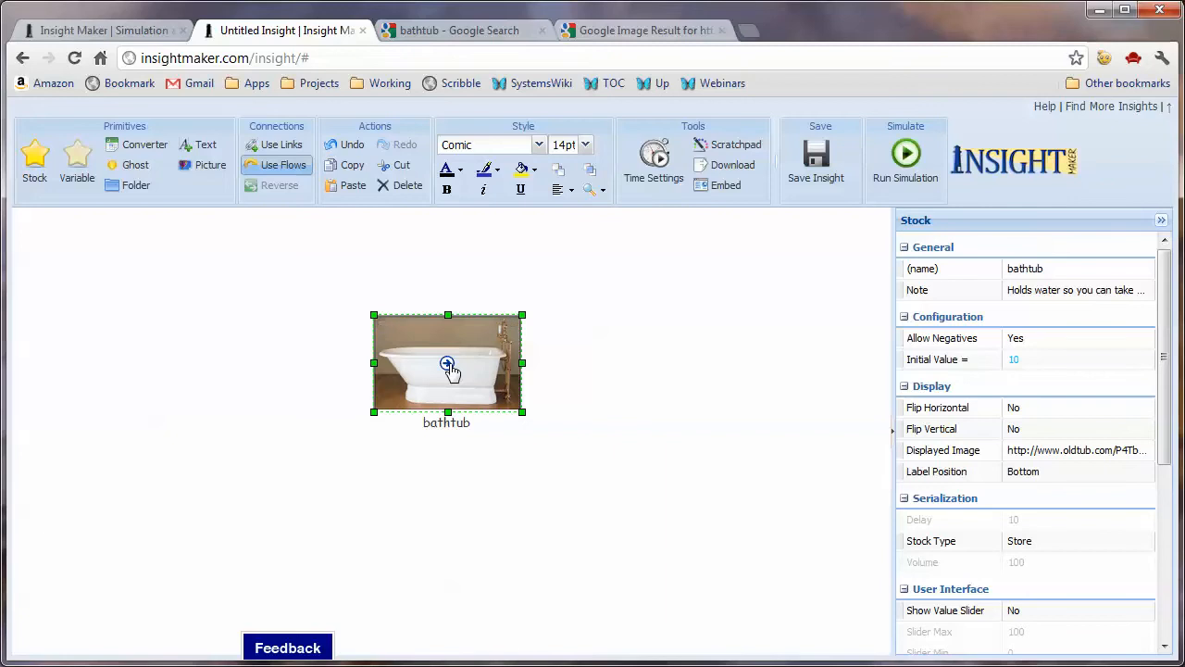
left_click_drag(447, 364, 718, 368)
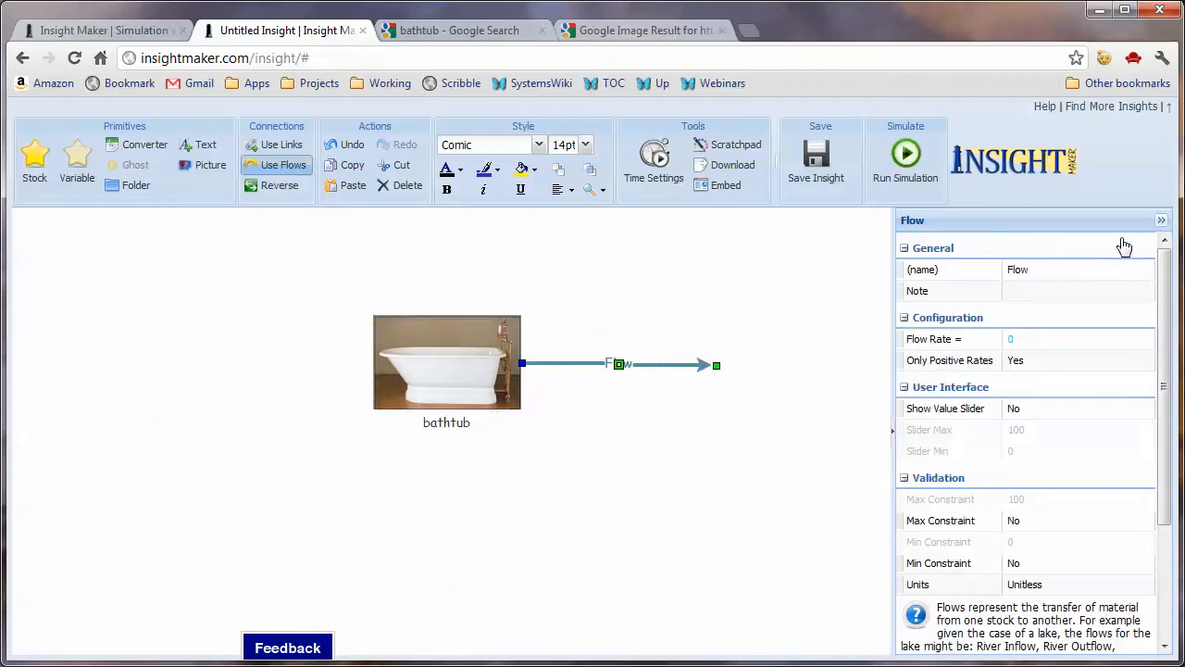
Name the outgoing flow "drain" and give it the note "How water gets out of the tub."
left_click(1062, 274)
type("d")
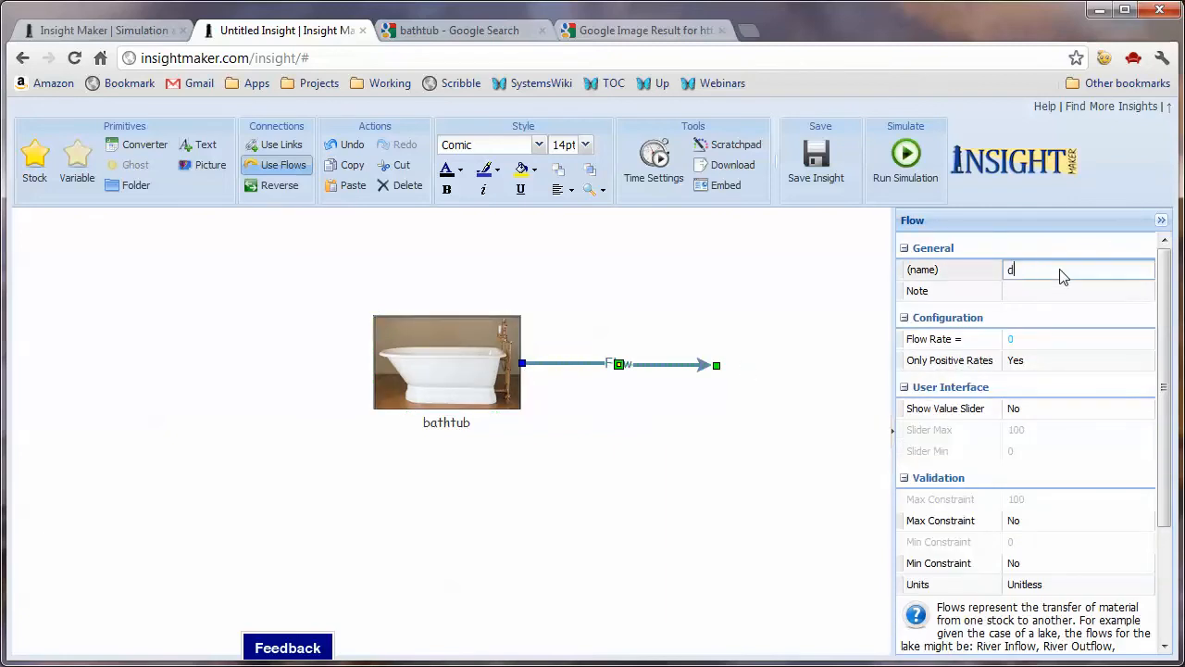
type("rain")
key("Tab")
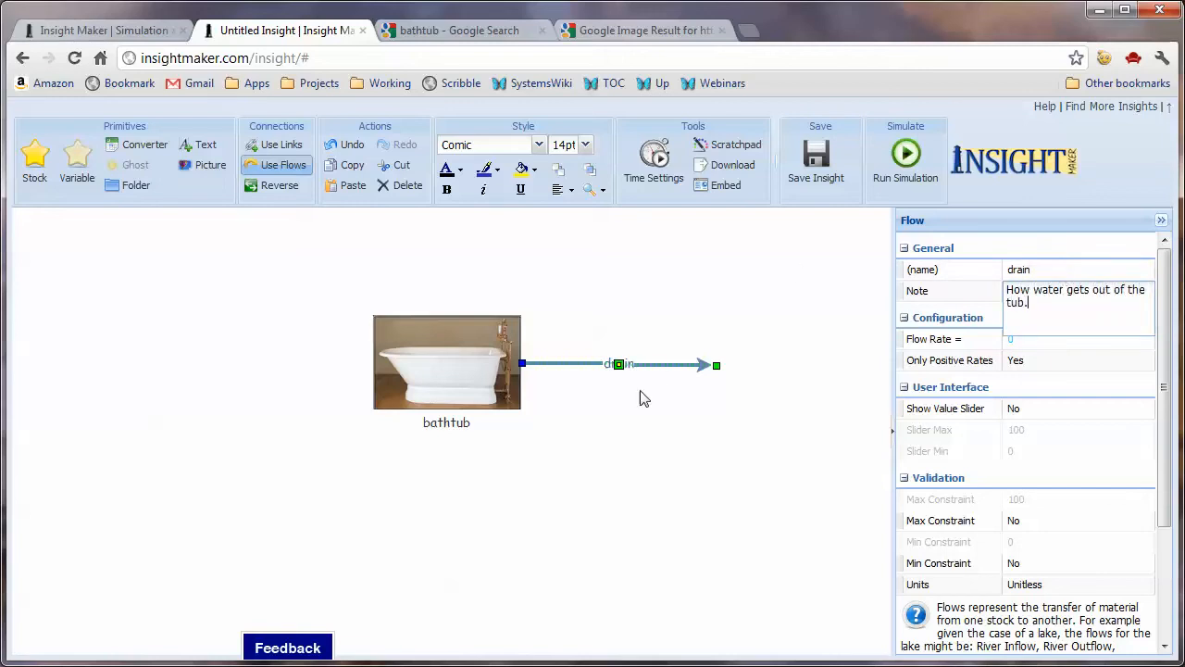
Set the drain flow's flow rate to 1
left_click(1059, 342)
type("1")
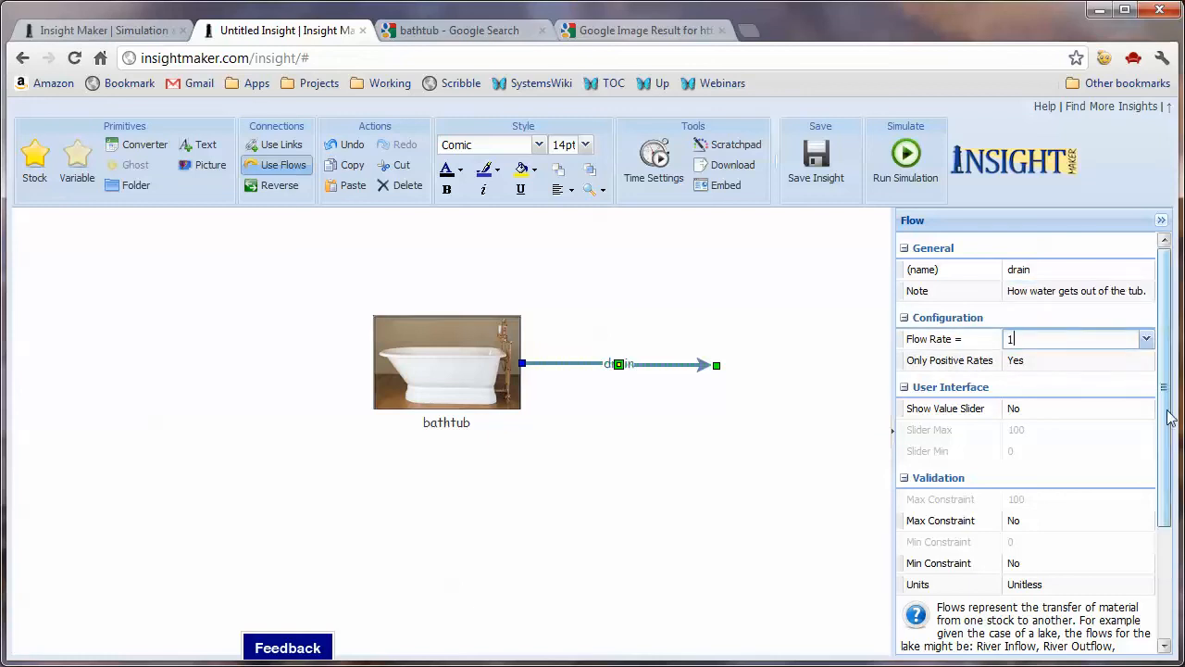
Set the drain flow's units to Gallons per Minute
left_click(1129, 583)
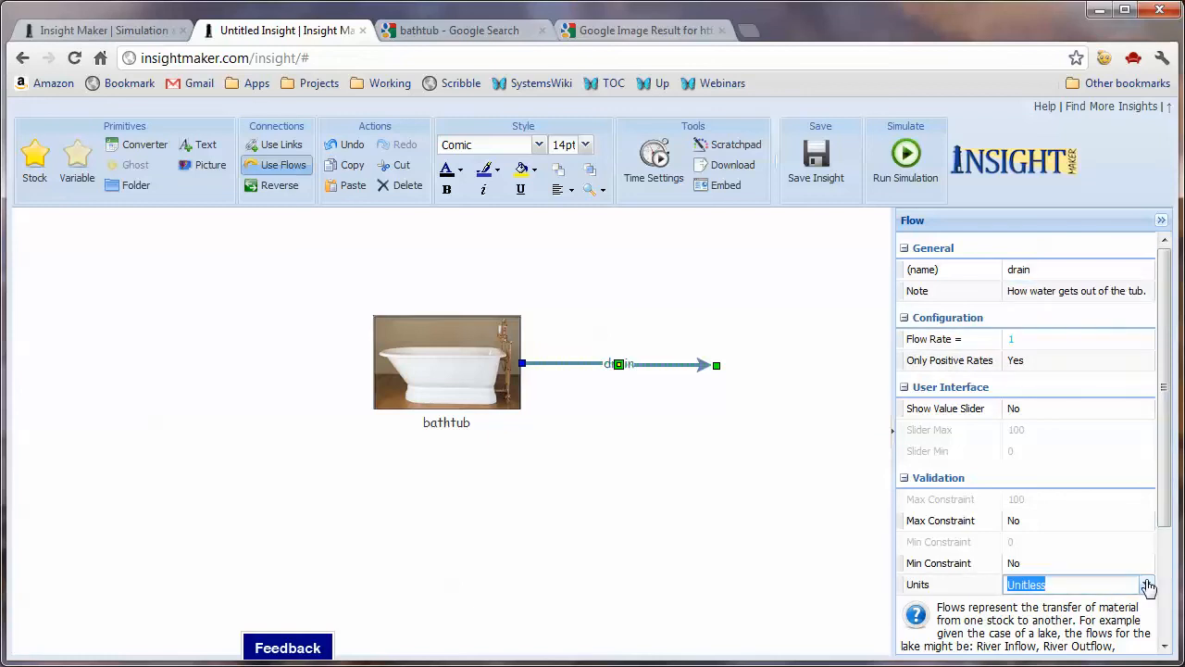
left_click(1146, 583)
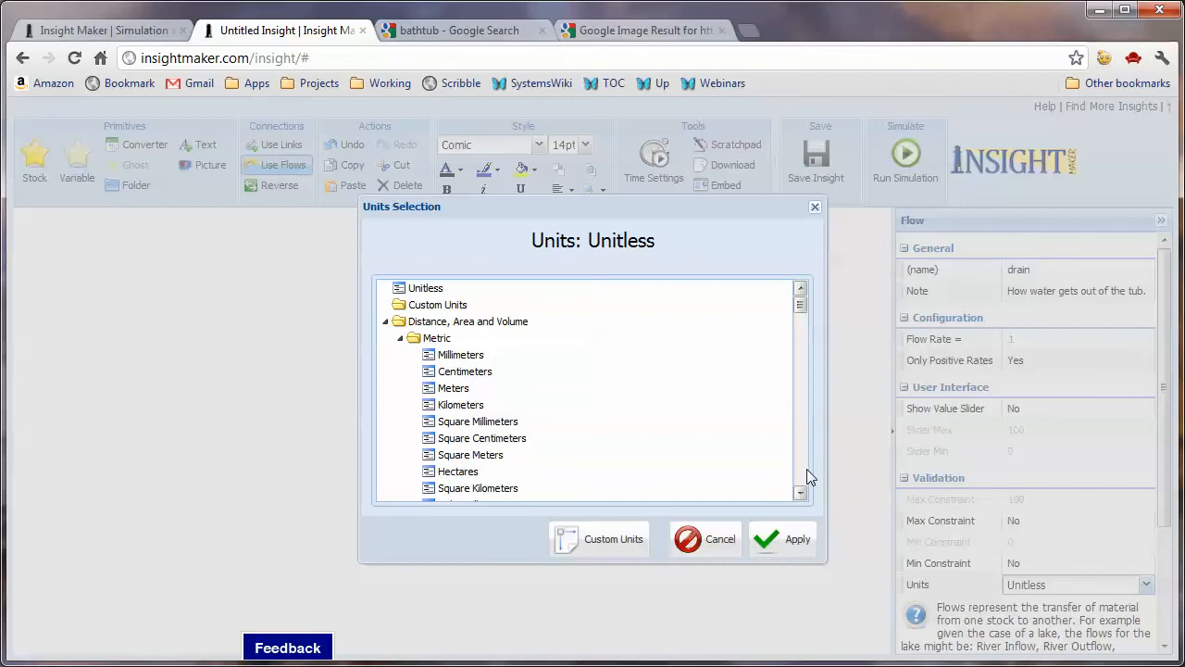
scroll(806, 469, "down", 6)
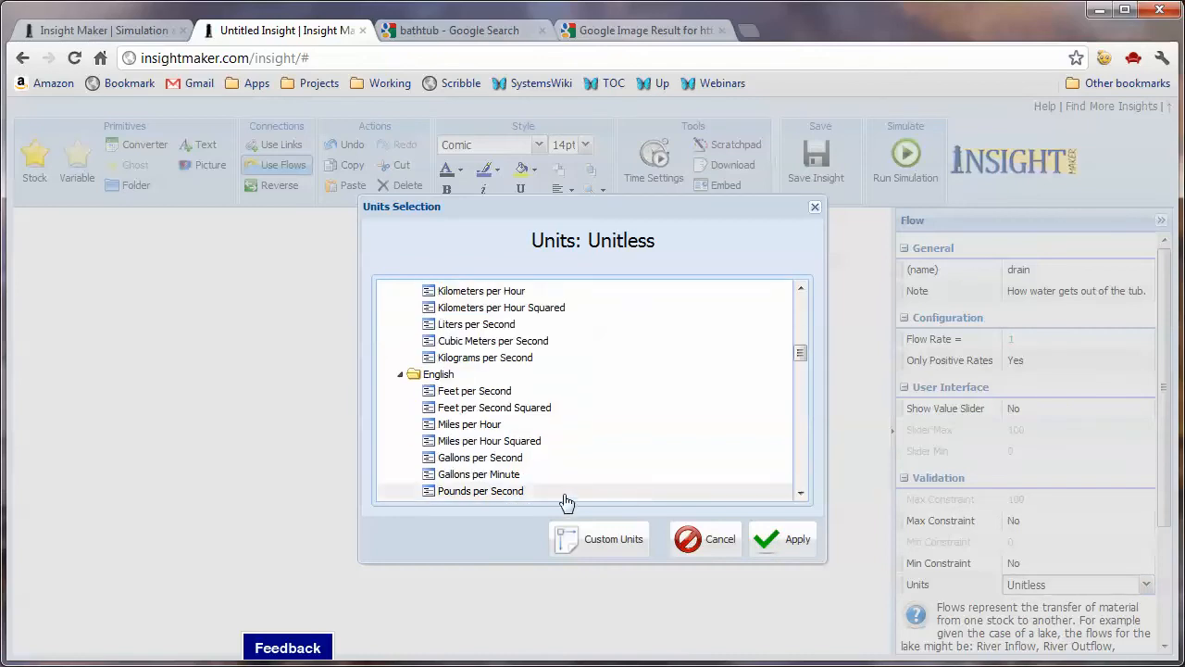
left_click(500, 474)
left_click(798, 540)
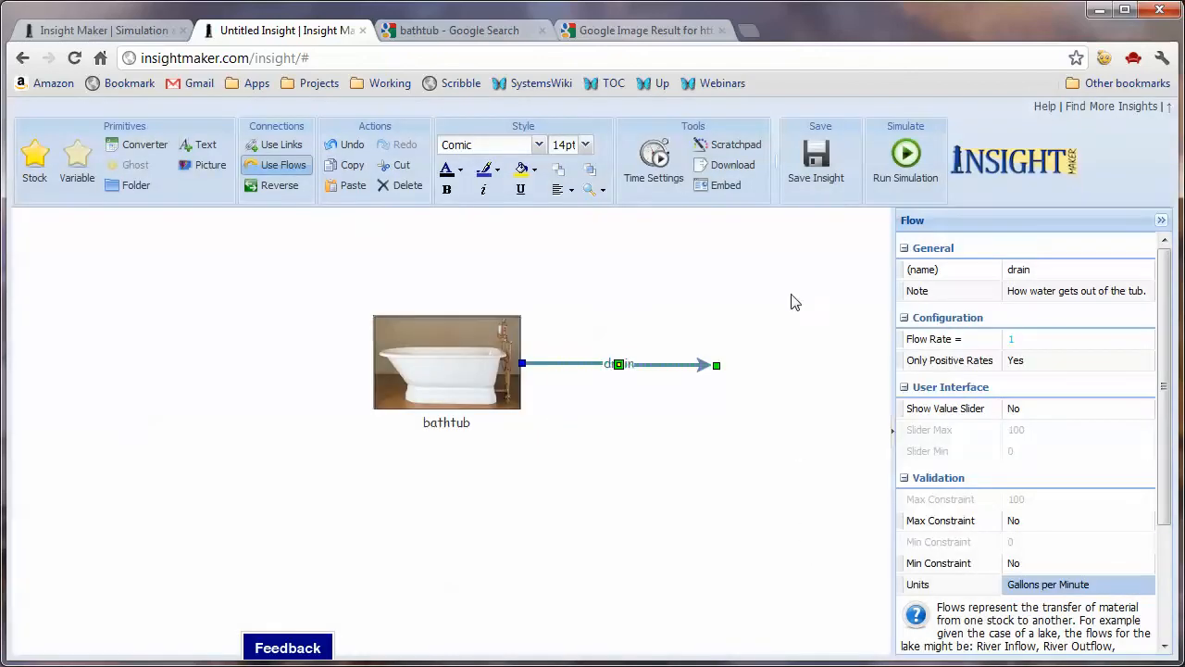
Configure the simulation time settings with a length of 10 and time units of minutes
left_click(663, 161)
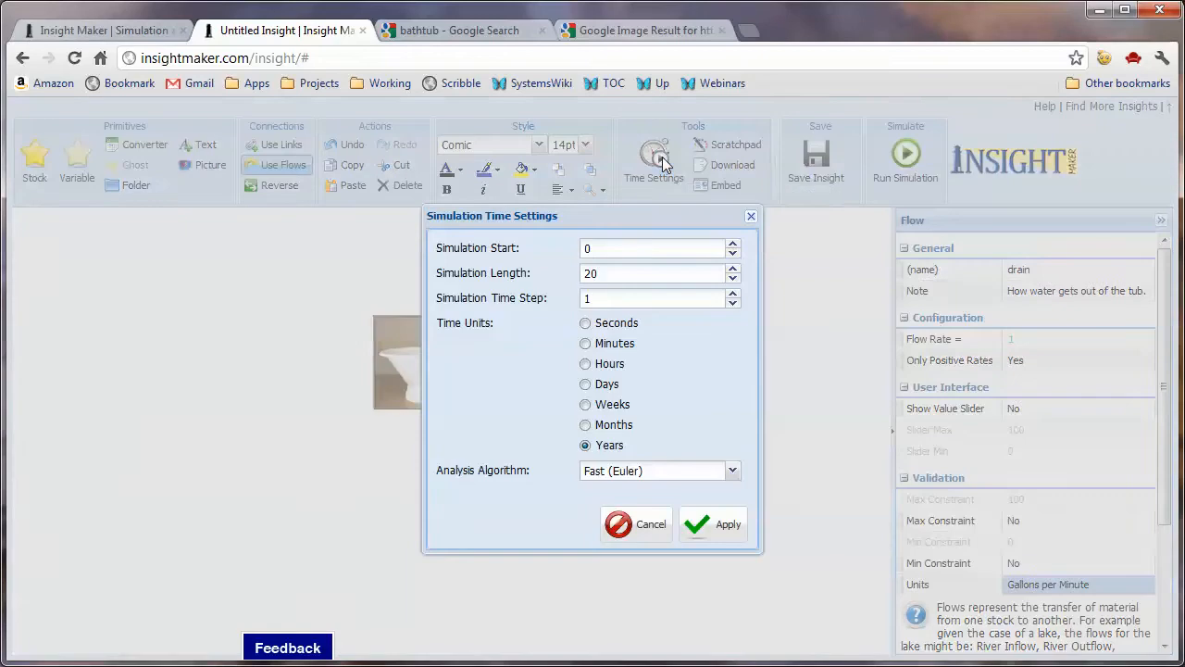
double_click(603, 272)
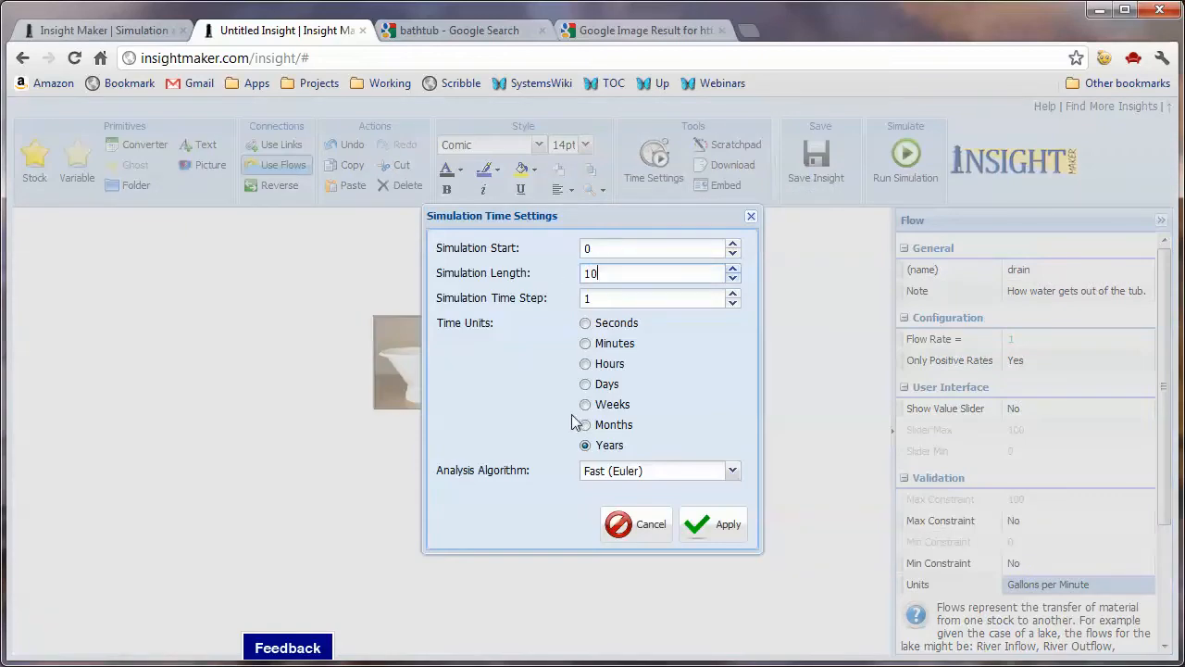
left_click(585, 343)
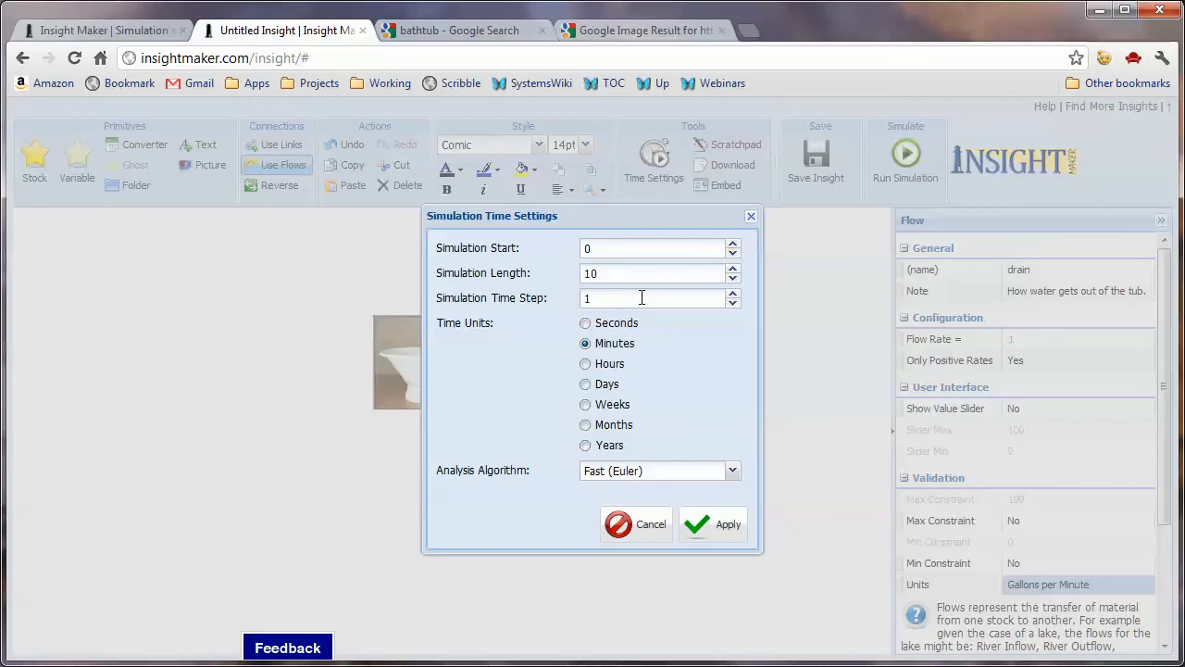
left_click(723, 526)
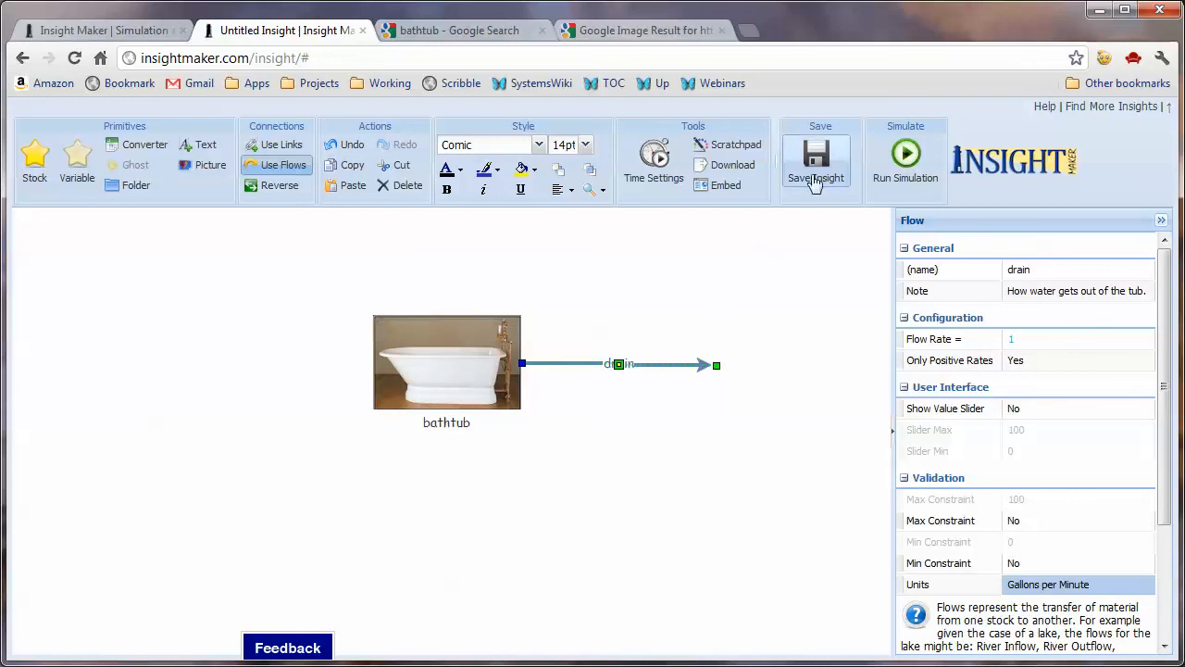
Run the simulation, inspect the points on the bathtub's line in the results chart, and close the results
left_click(906, 157)
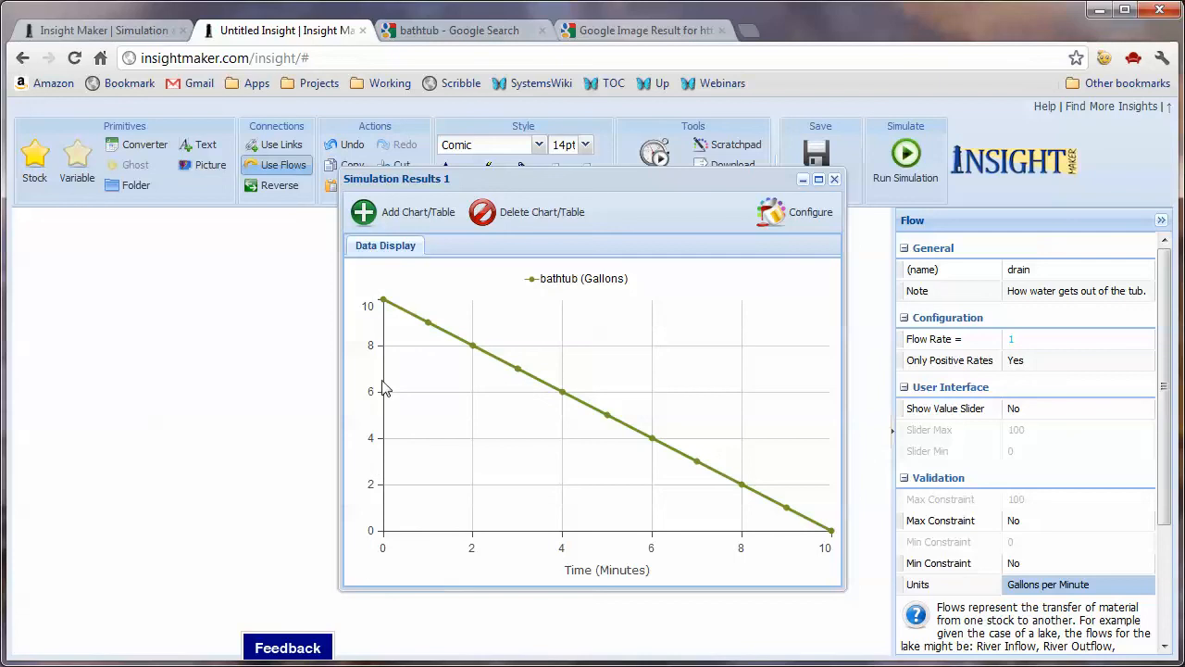
mouse_move(386, 308)
mouse_move(472, 352)
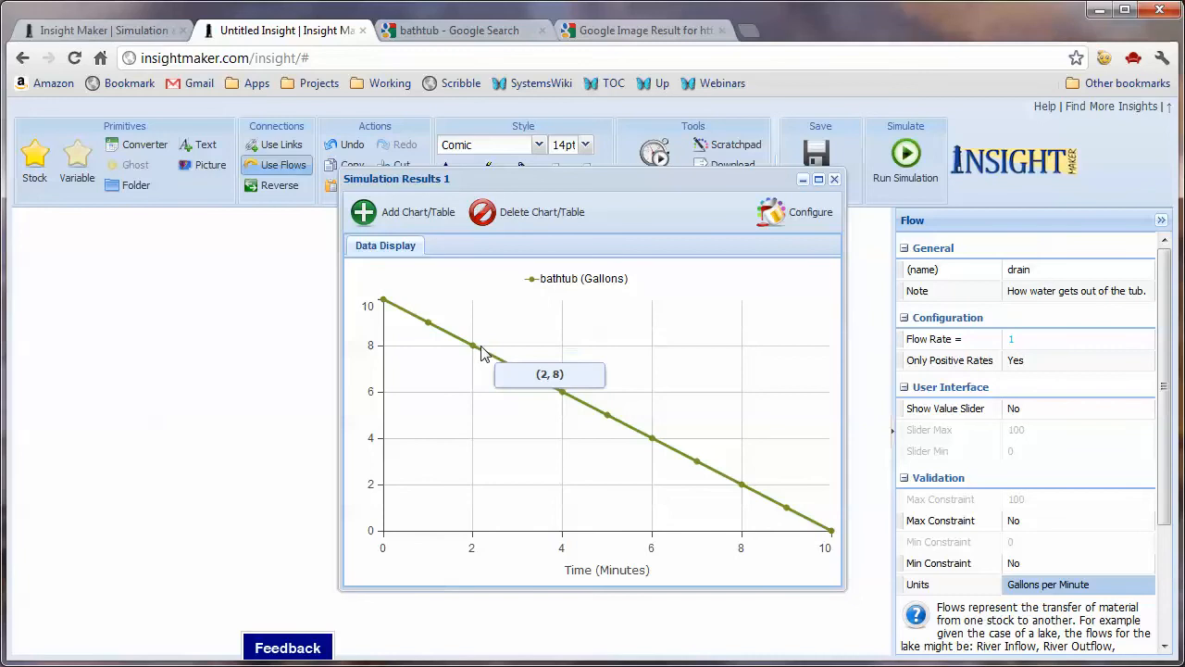
mouse_move(628, 432)
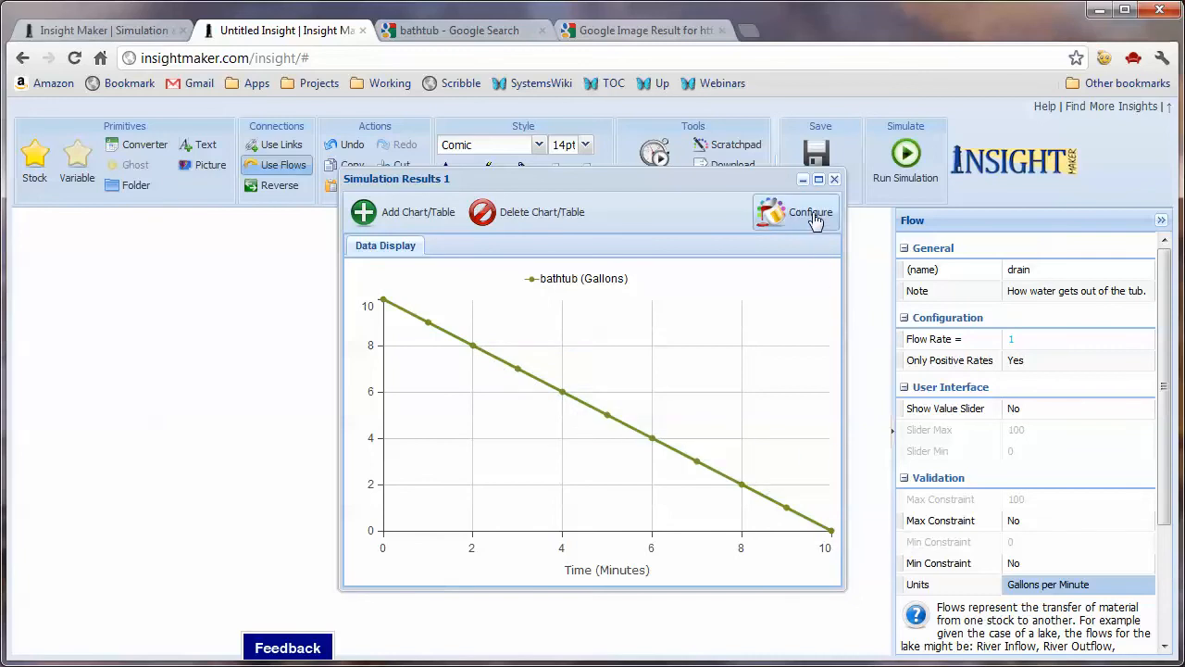
left_click(835, 179)
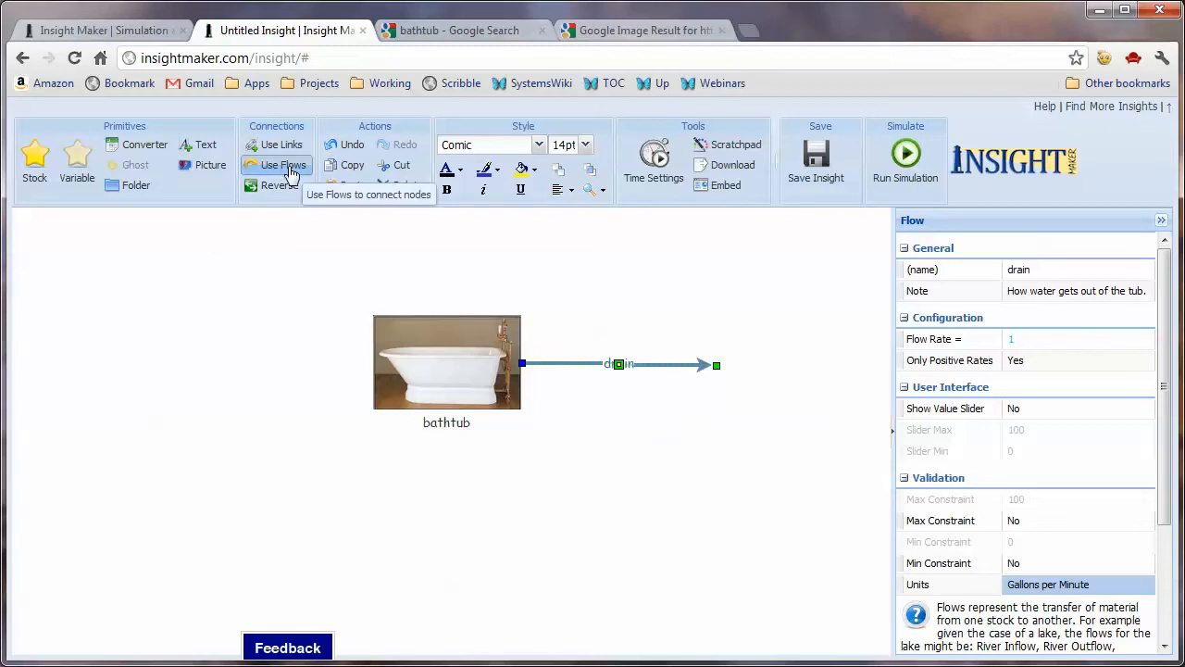
Draw a second flow from the bathtub to empty canvas on its left and reverse it to point into the tub
left_click_drag(446, 363, 172, 363)
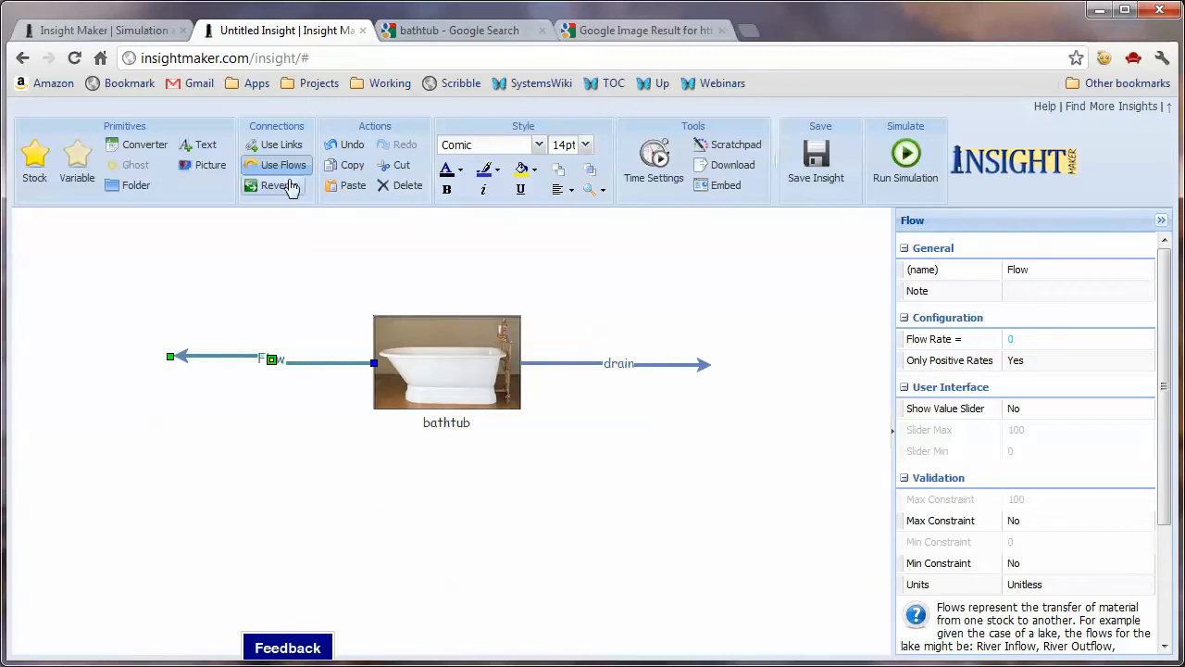
mouse_move(452, 384)
left_click(279, 185)
Name the incoming flow "faucet" and give it the note "Water flowing into the tub"
left_click(1024, 268)
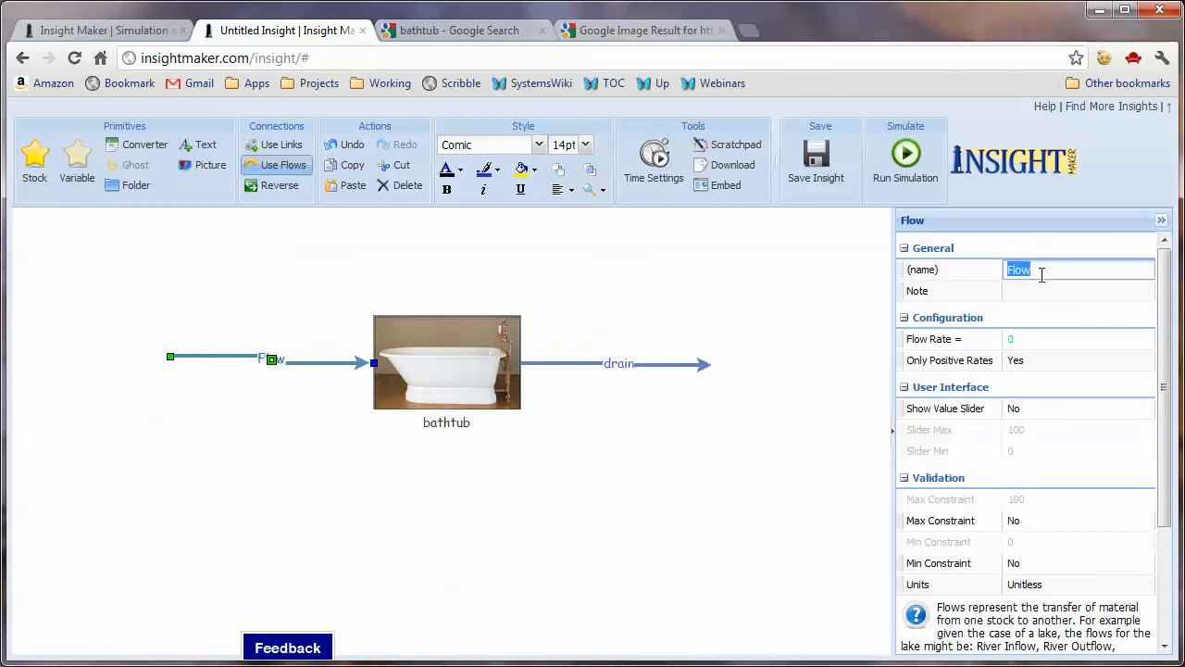
type("faucet")
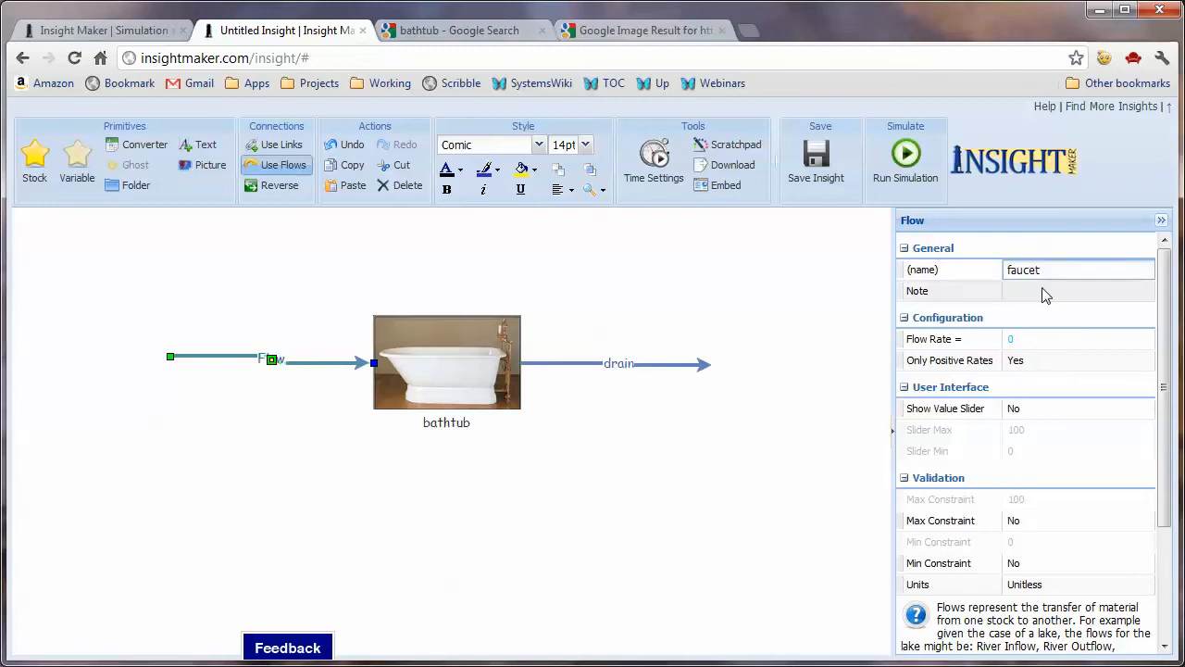
left_click(1050, 292)
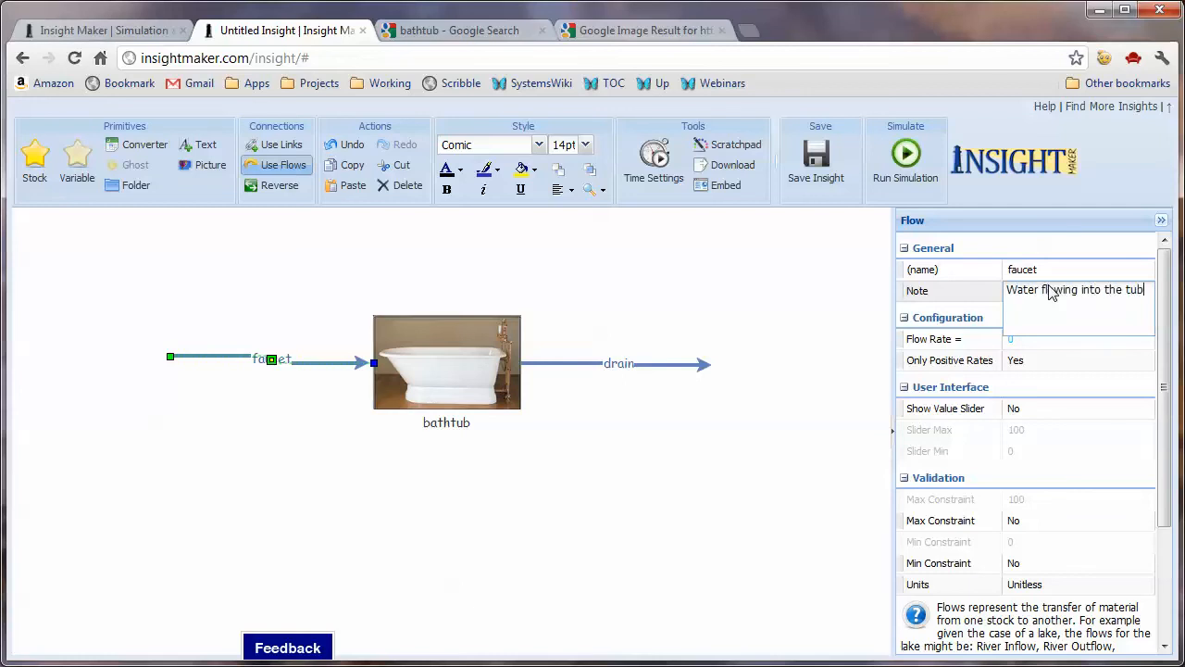
left_click(593, 503)
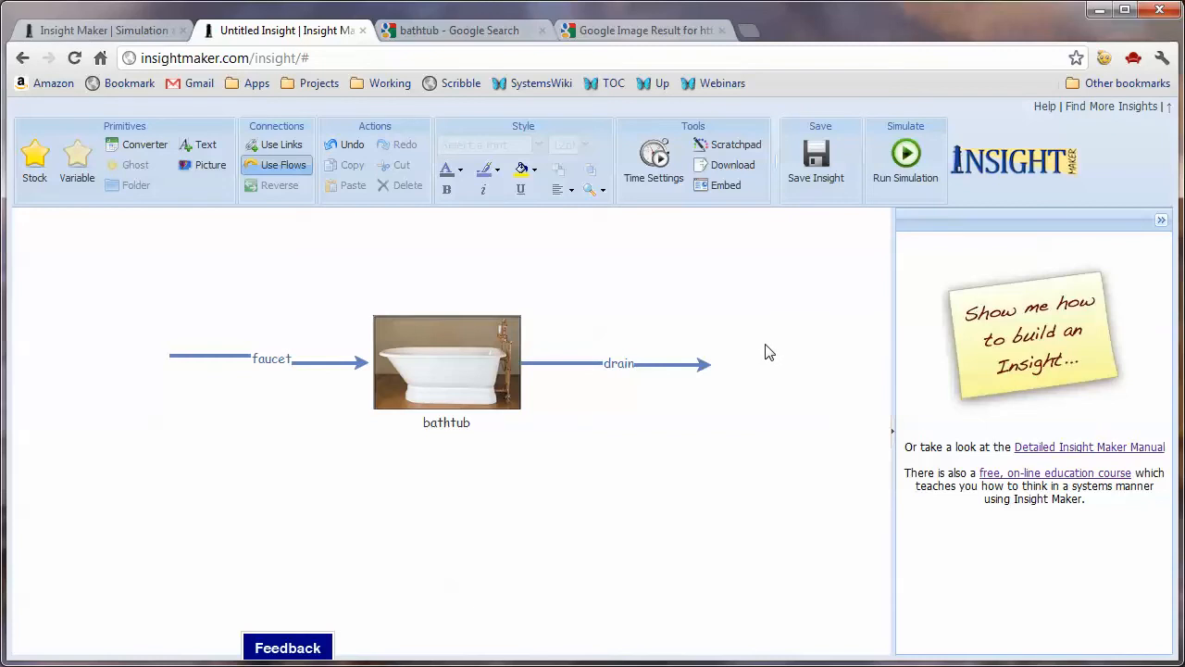
Set the drain flow's flow rate to 0
mouse_move(435, 359)
mouse_move(259, 349)
left_click(626, 363)
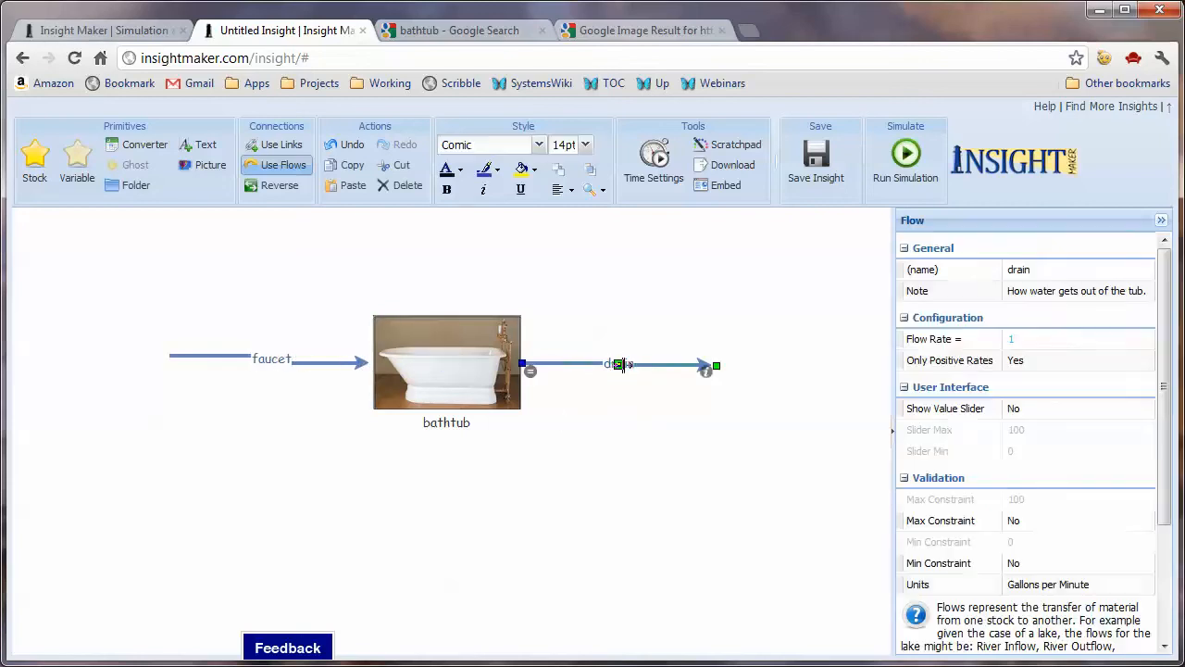
left_click(1025, 344)
type("0")
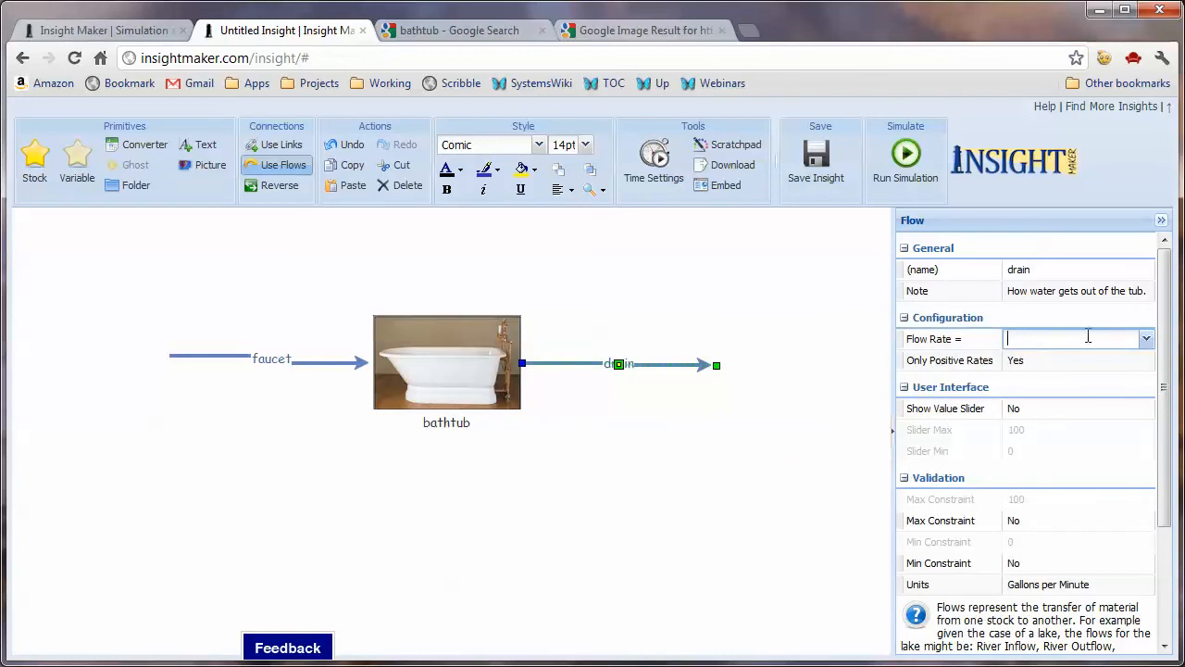
left_click(624, 487)
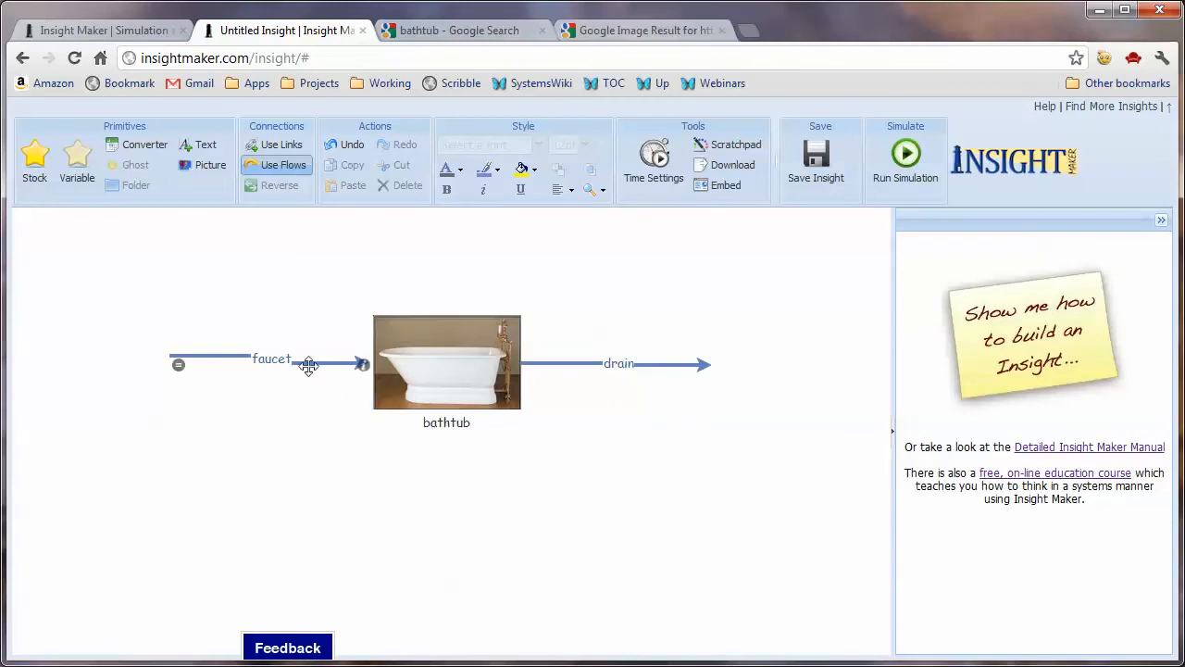
Set the faucet flow's flow rate to 2
left_click(267, 364)
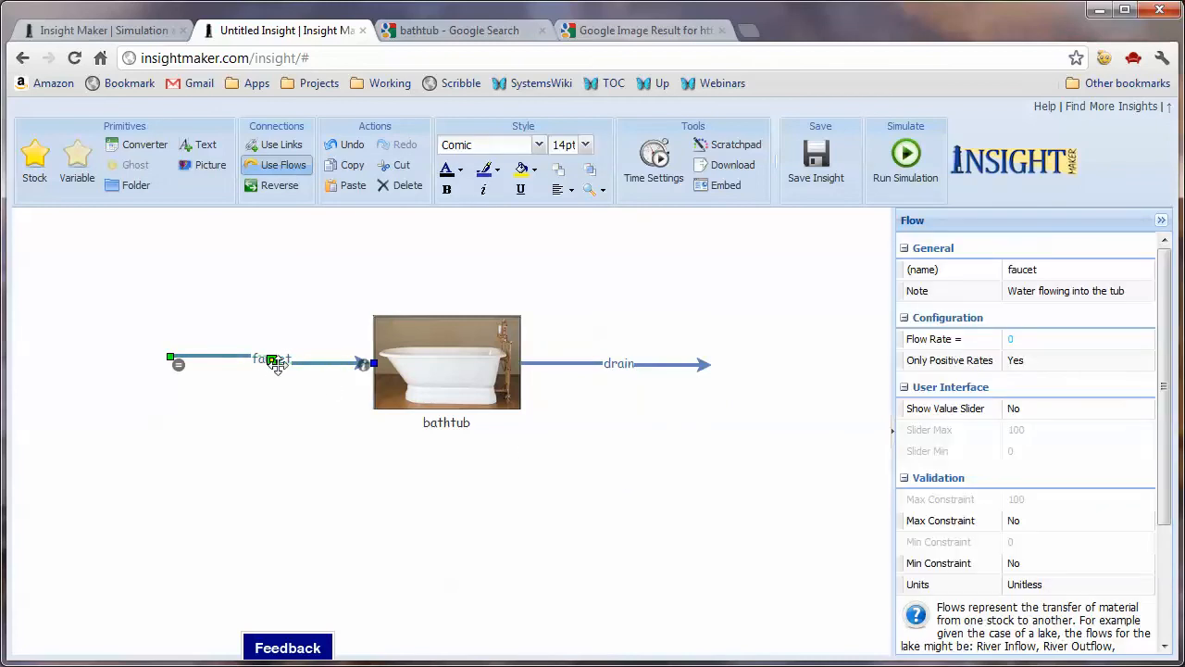
left_click(1043, 339)
type("2")
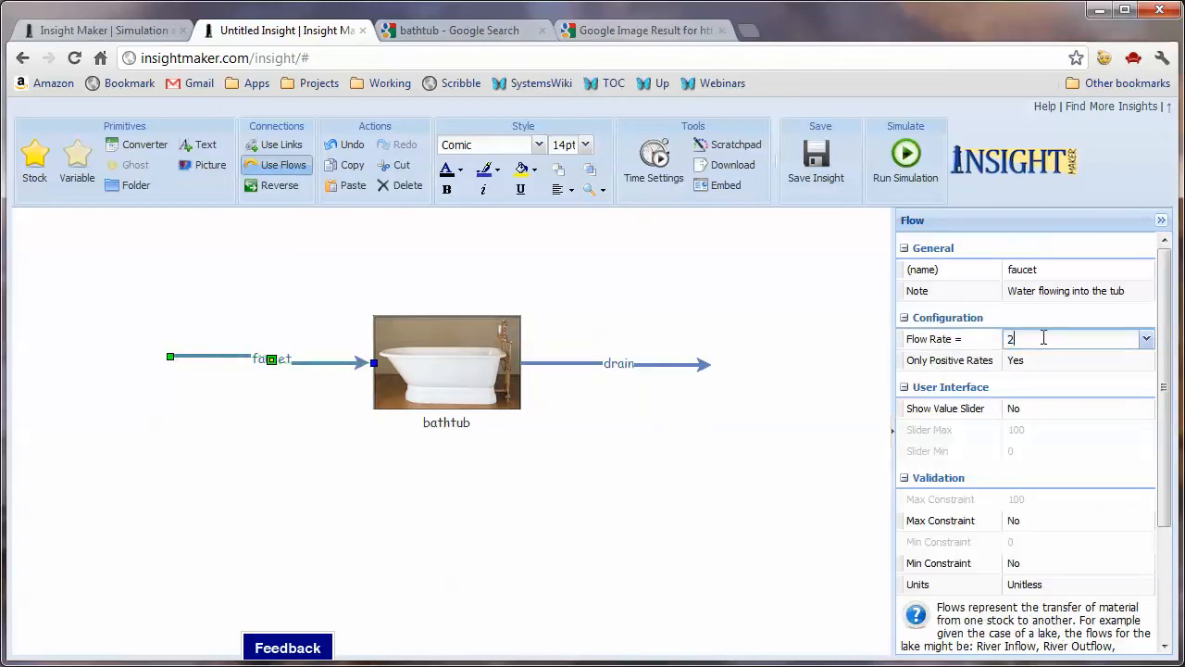
left_click(753, 466)
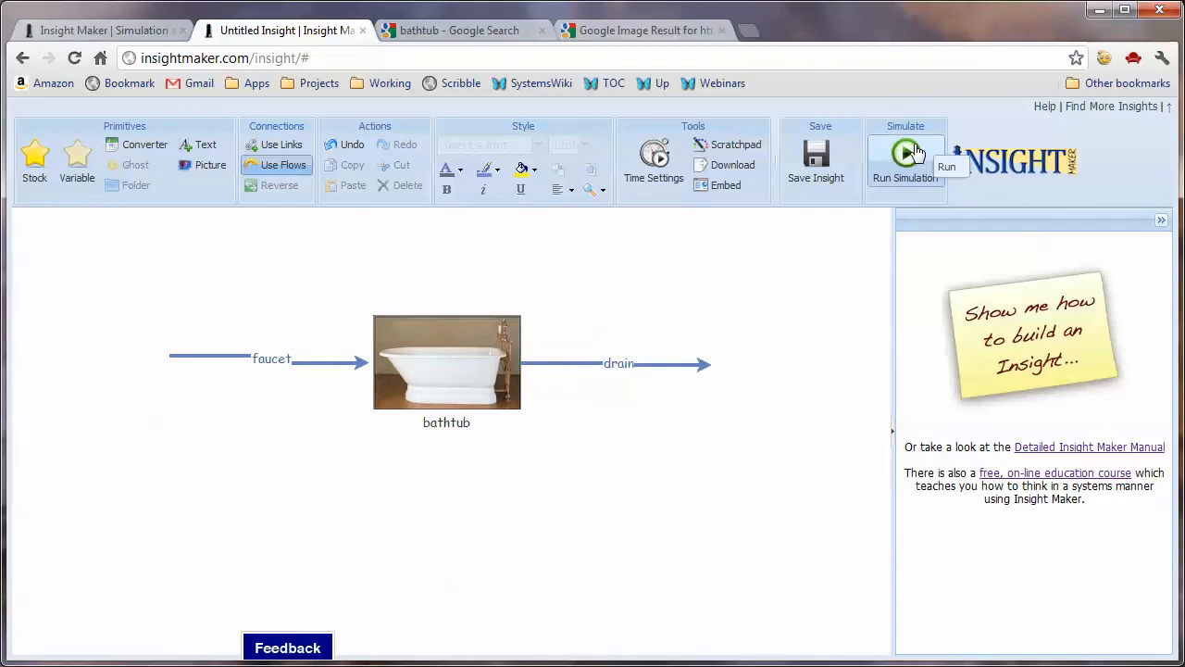
Save the insight with the title "tub example"
left_click(815, 148)
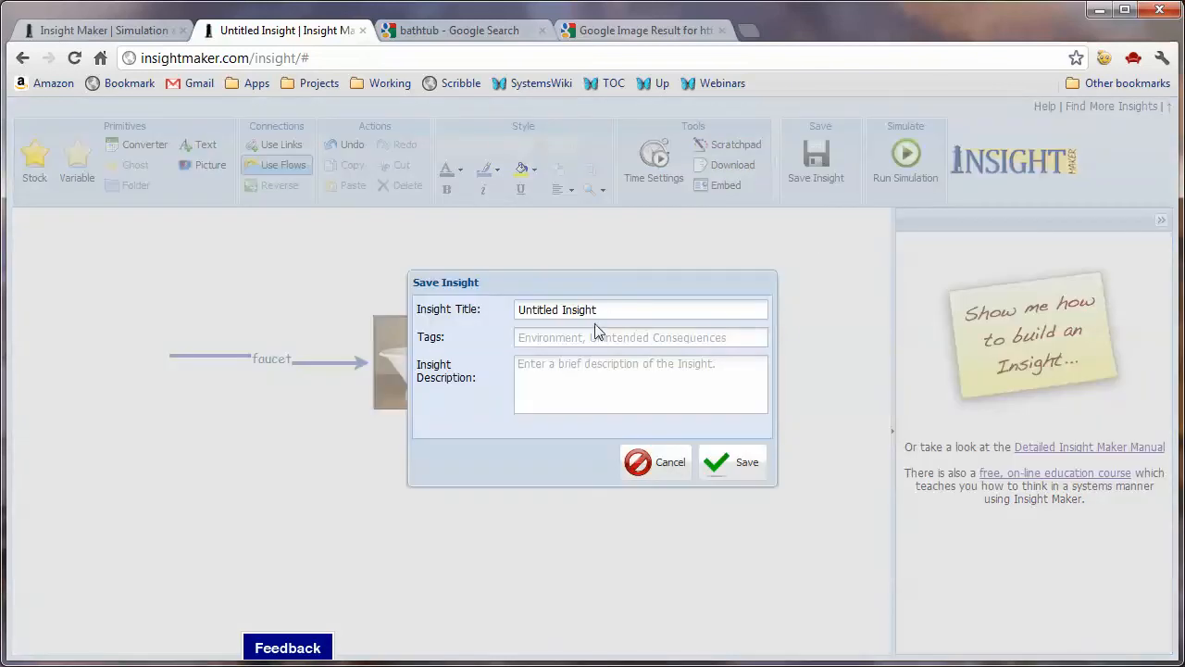
left_click_drag(615, 306, 497, 309)
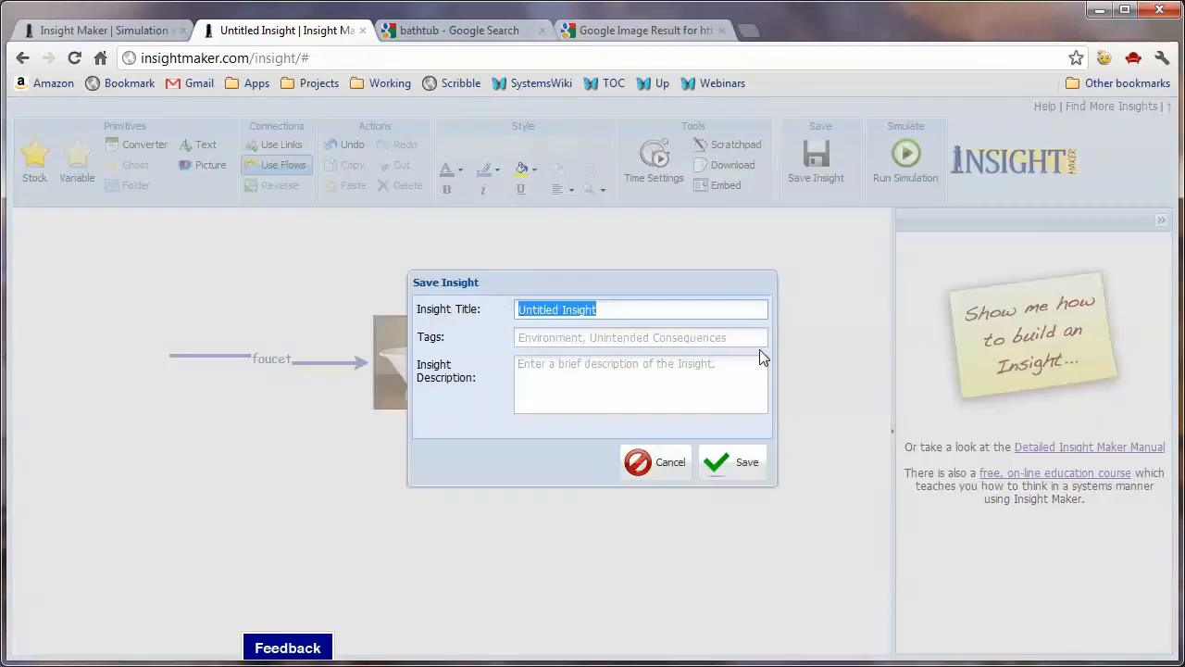
type("tub exam")
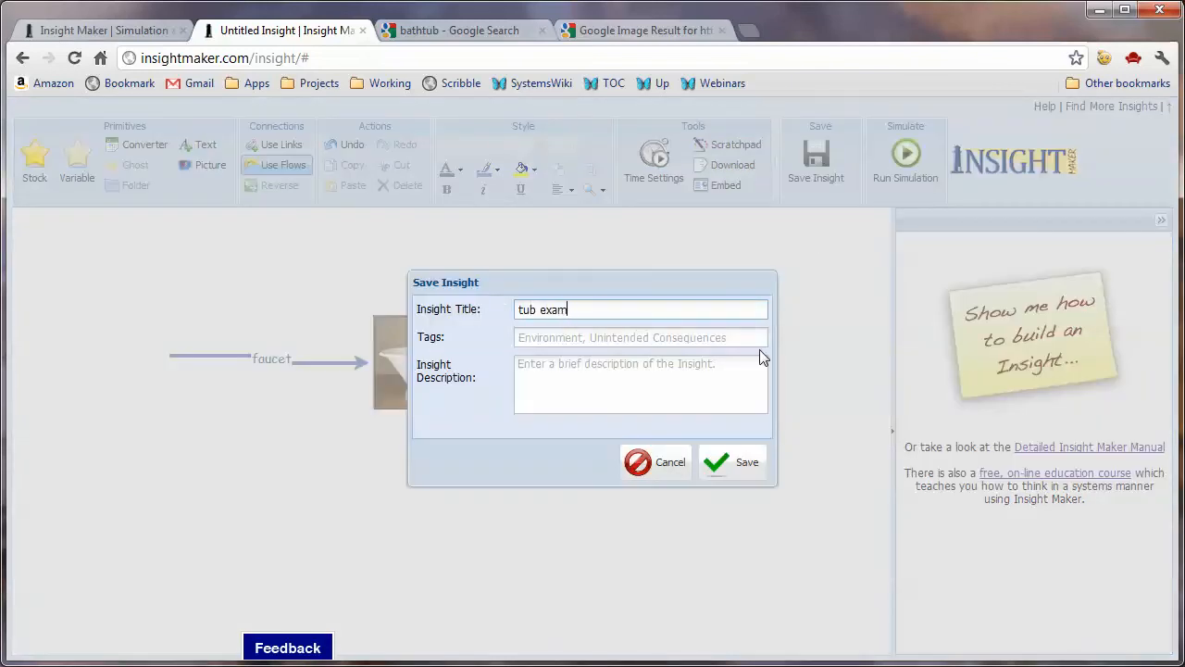
type("ple")
left_click(746, 469)
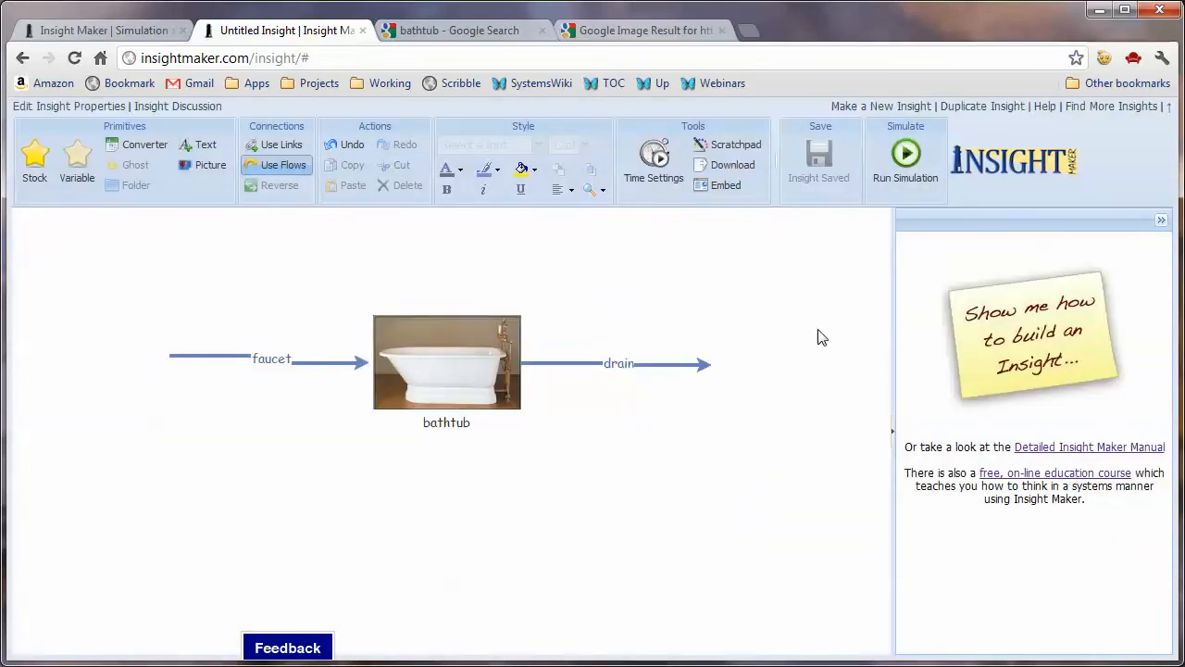
Run the simulation again, compare the bathtub chart with the faucet's flow rate, and close the results
left_click(907, 158)
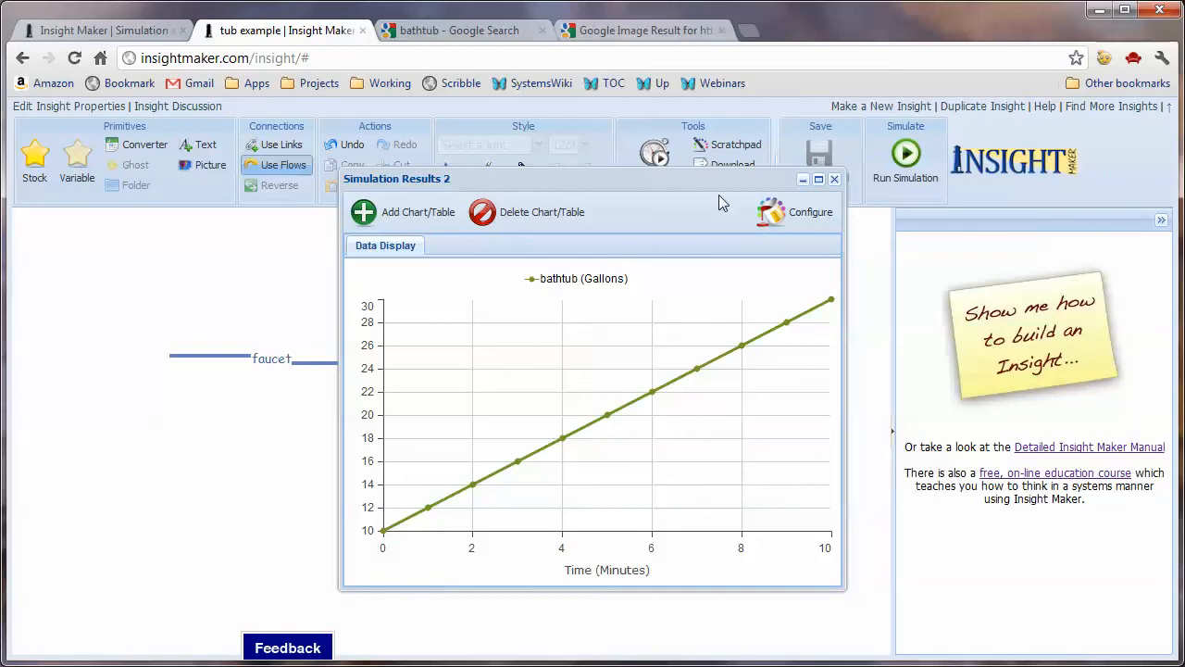
left_click_drag(709, 180, 709, 246)
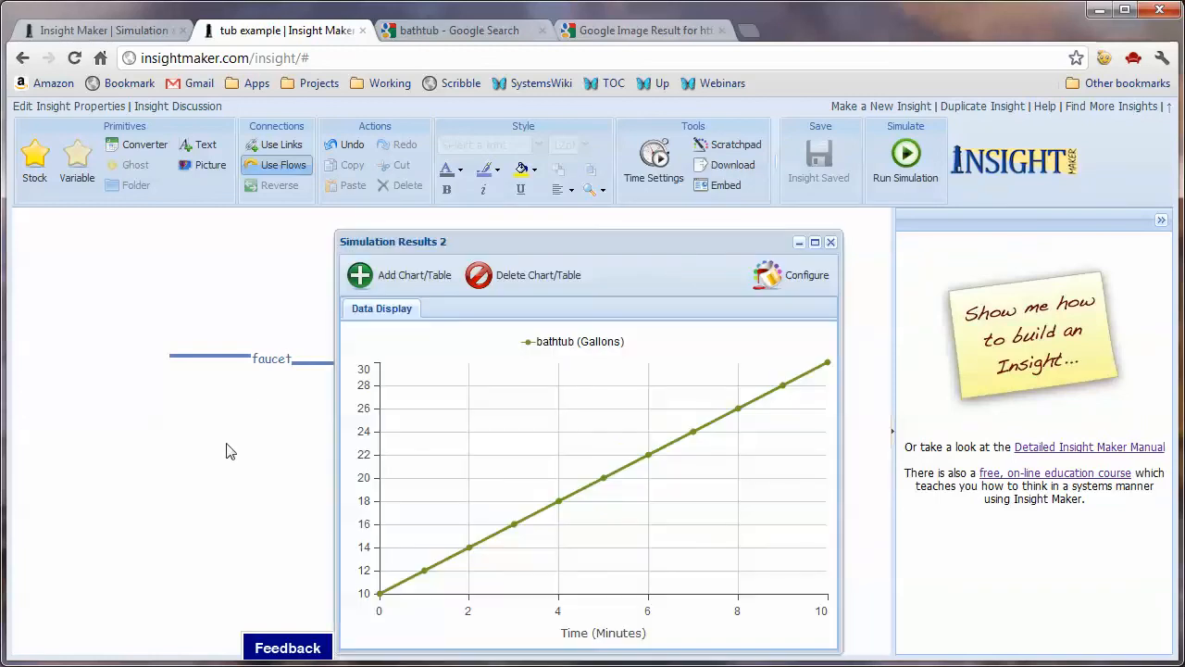
left_click(273, 358)
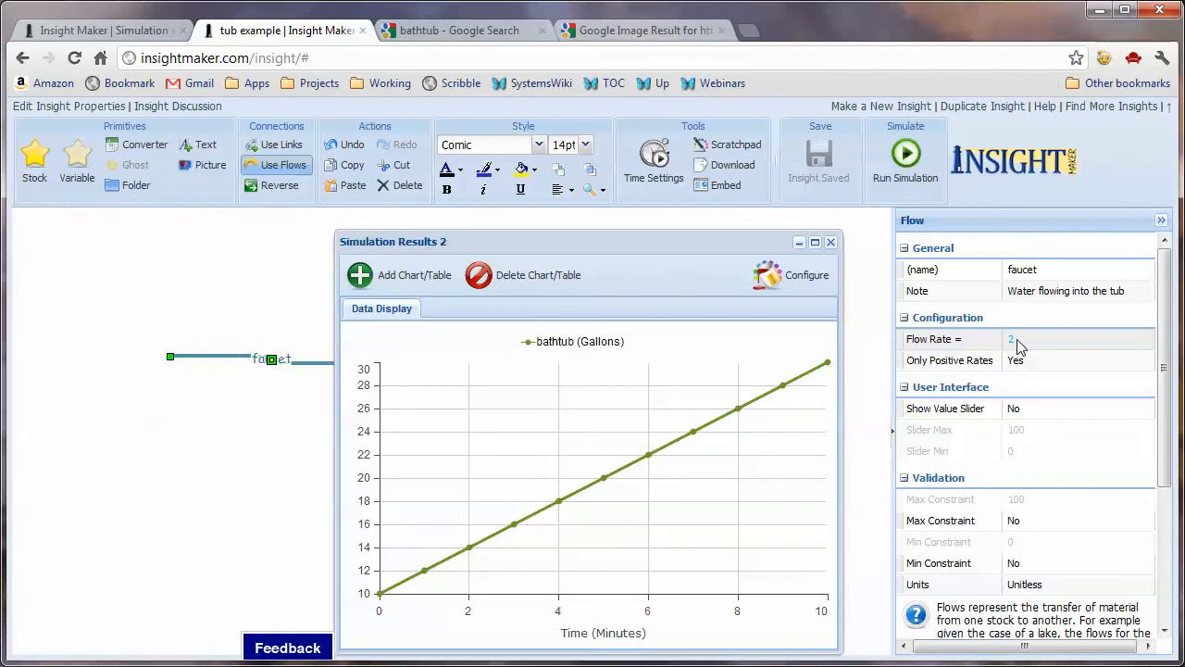
mouse_move(663, 243)
left_mouse_down()
mouse_move(621, 220)
mouse_move(664, 243)
mouse_move(659, 233)
left_mouse_up()
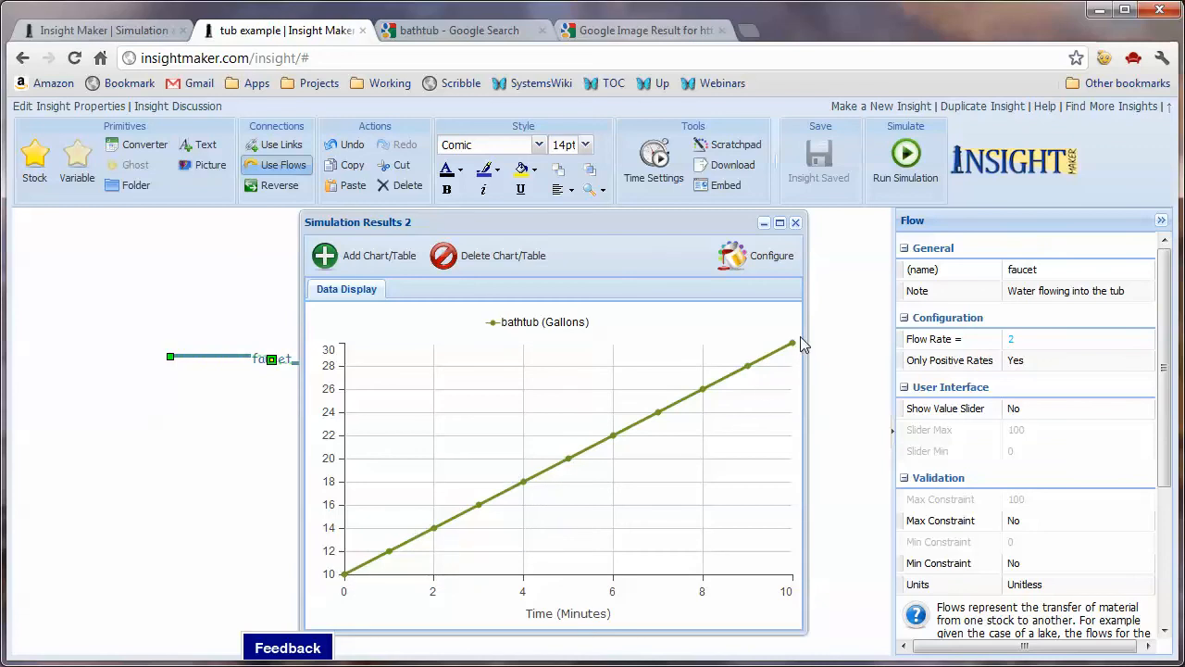
left_click(795, 224)
Set the faucet flow's units to Gallons per Minute
left_click(1026, 586)
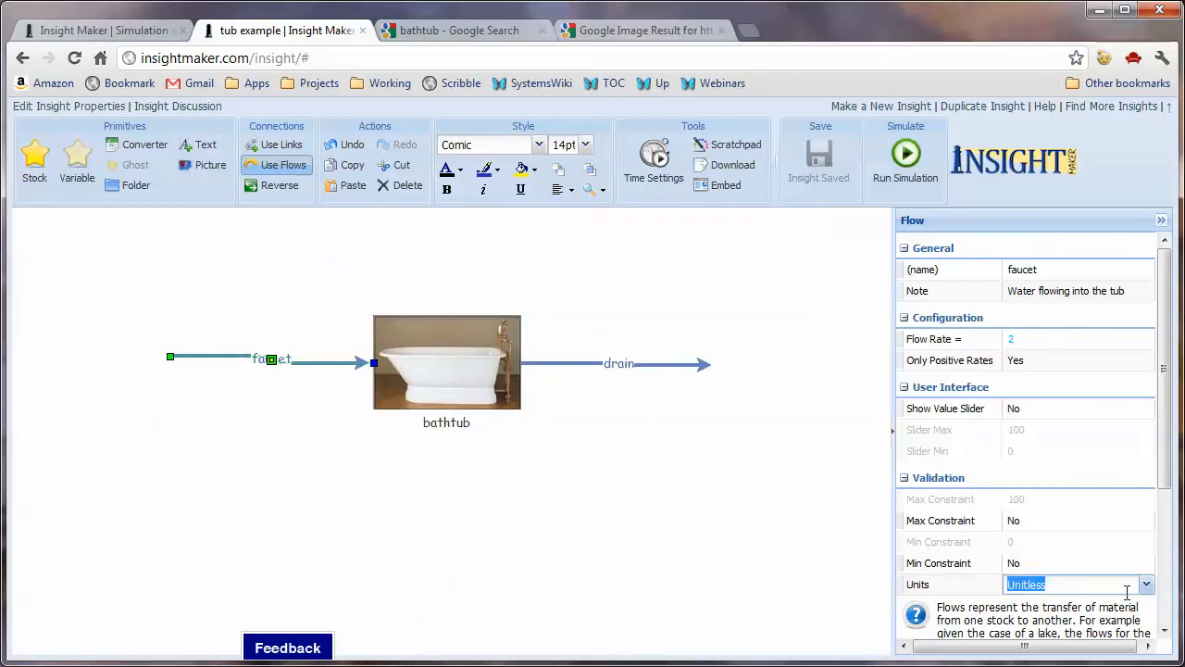
left_click(1146, 585)
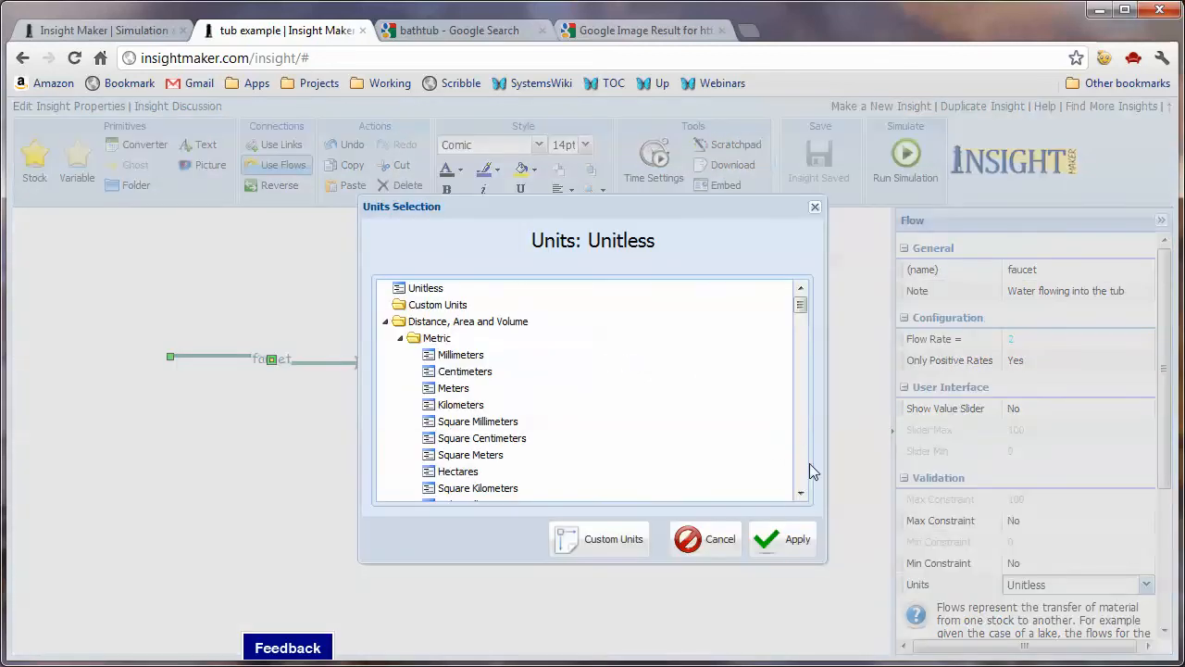
scroll(801, 465, "down", 12)
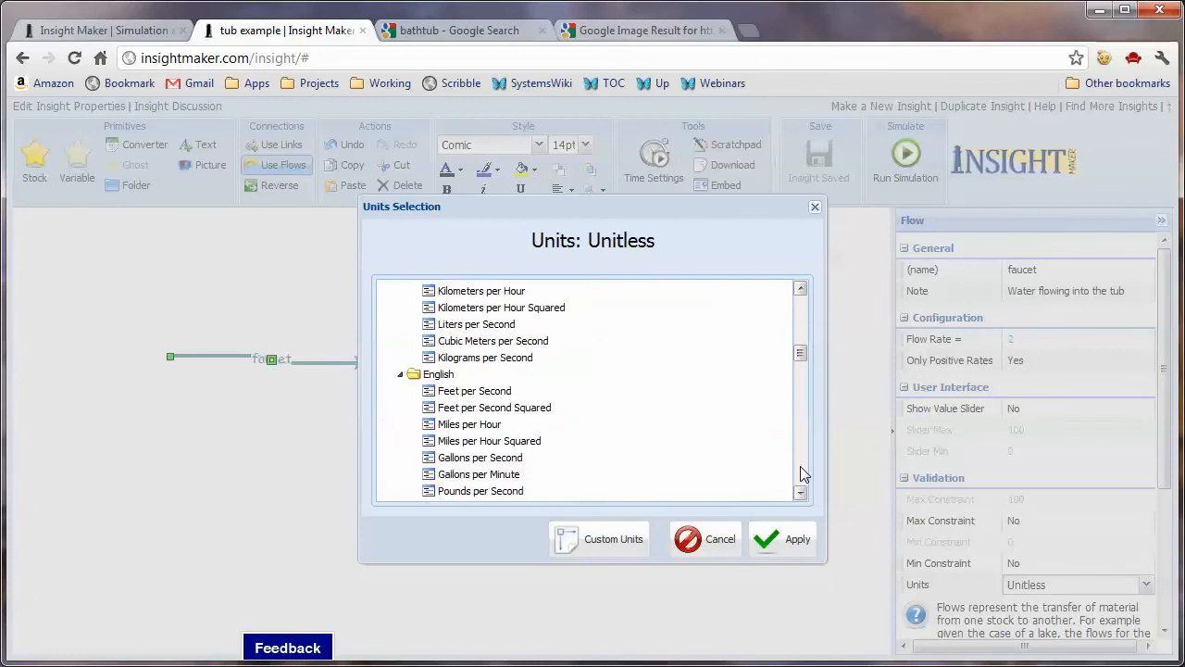
left_click(514, 475)
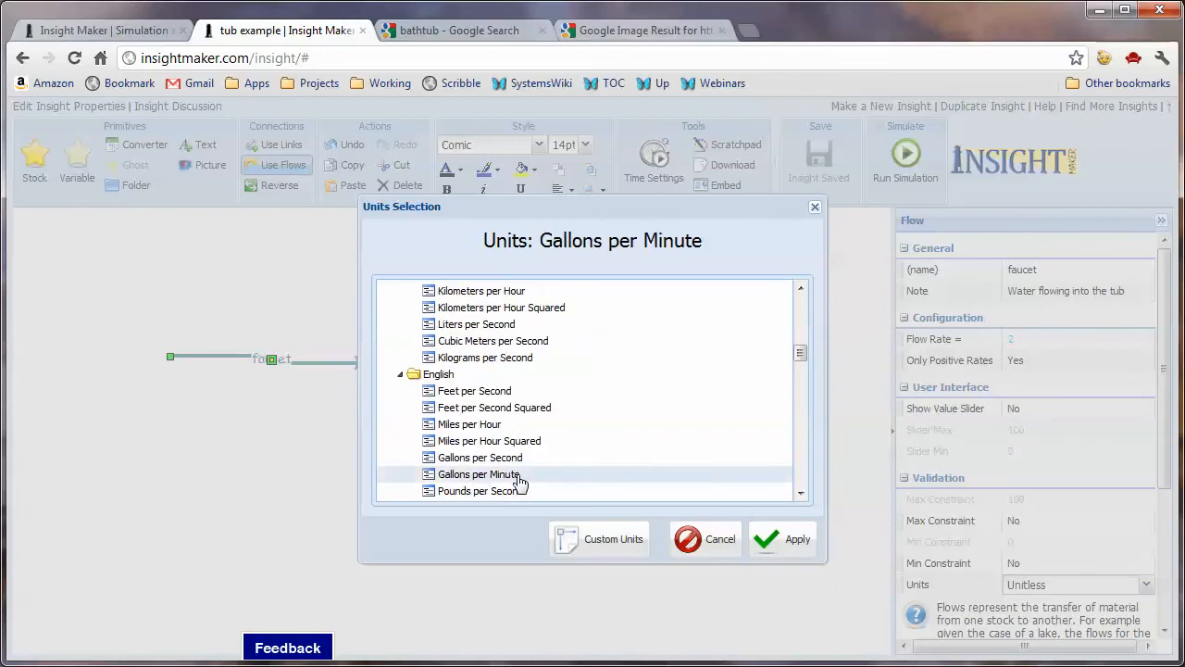
left_click(792, 546)
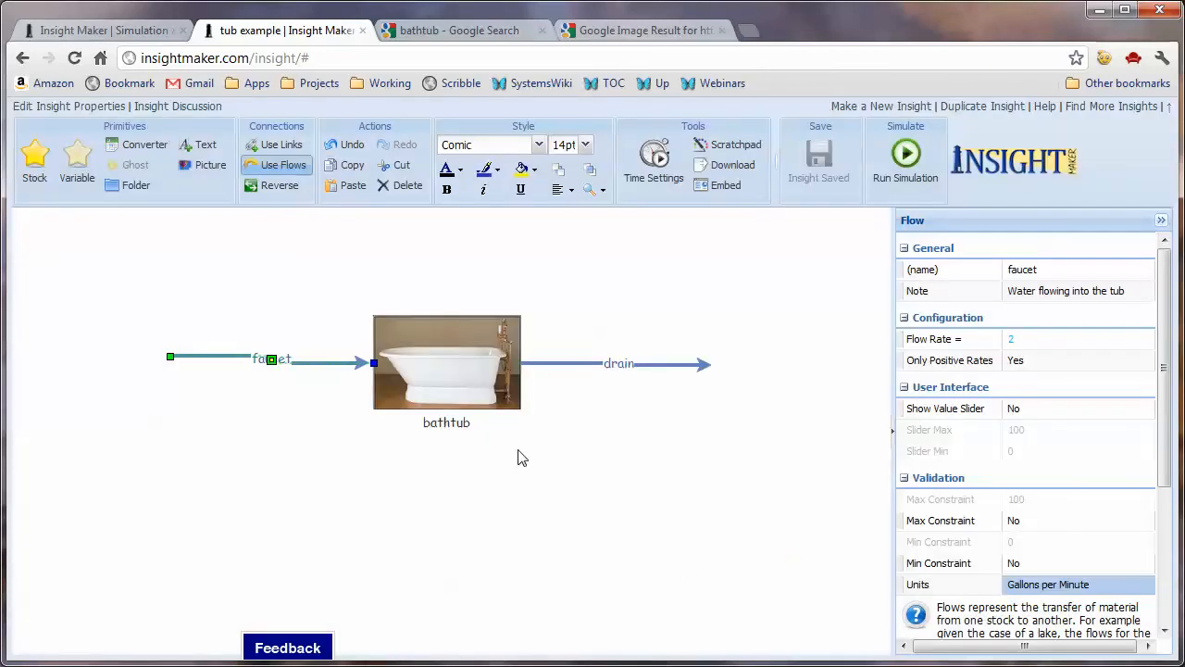
Set the bathtub stock's initial value to 0
left_click(464, 385)
left_click(1045, 360)
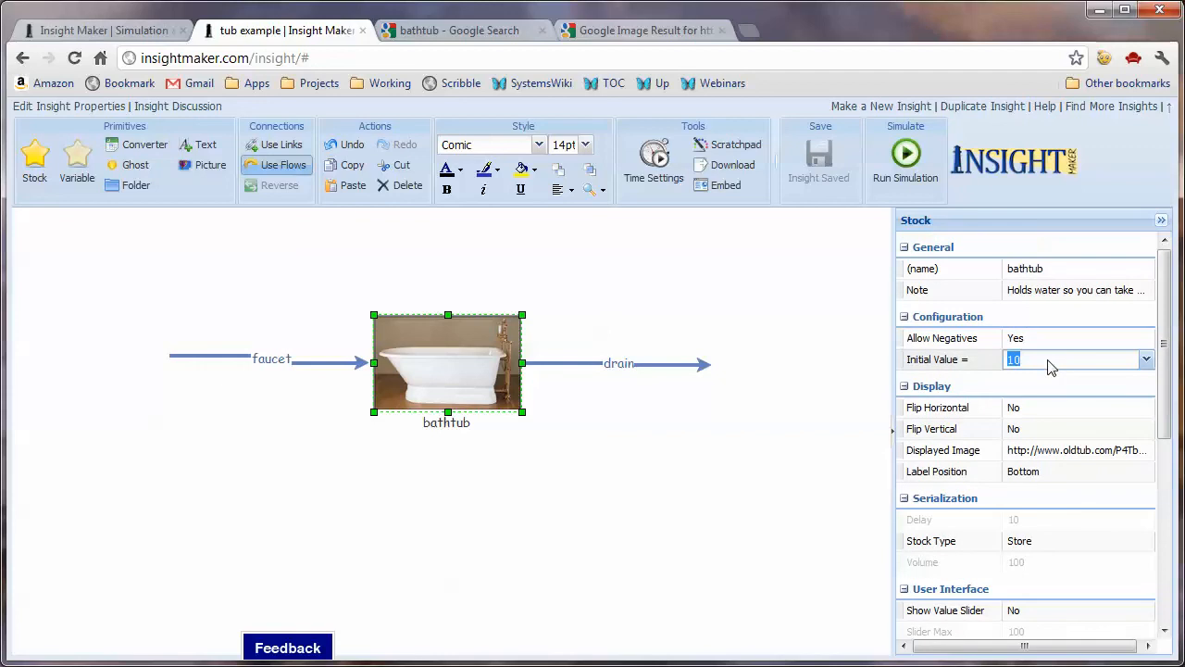
type("0")
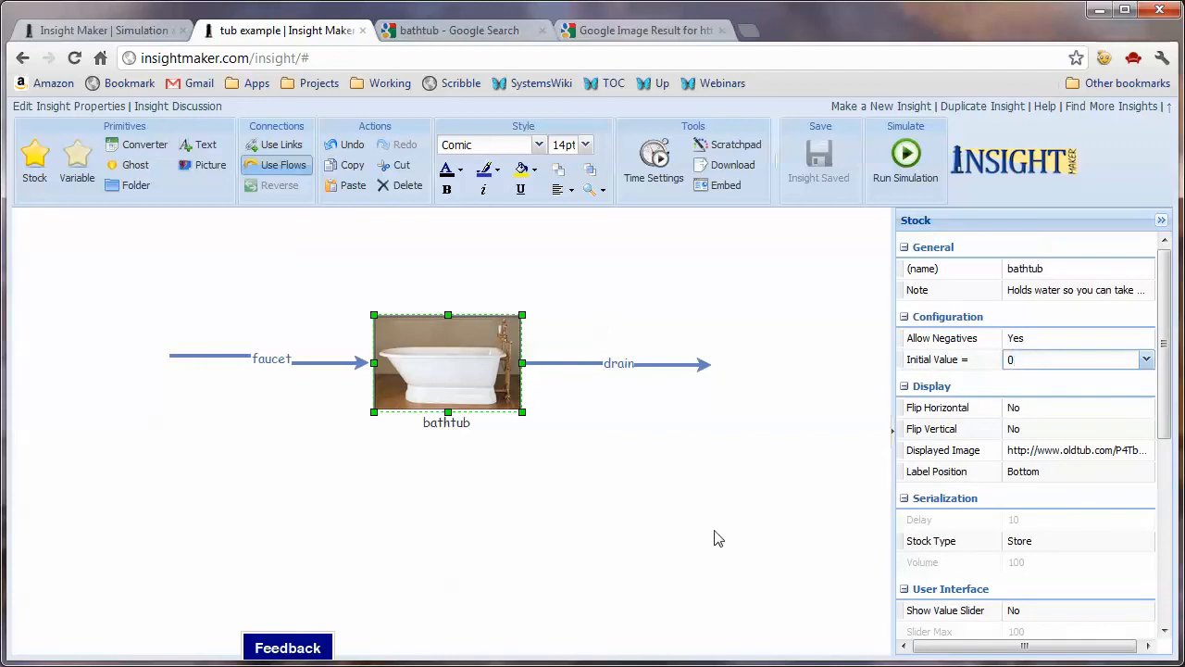
left_click(715, 532)
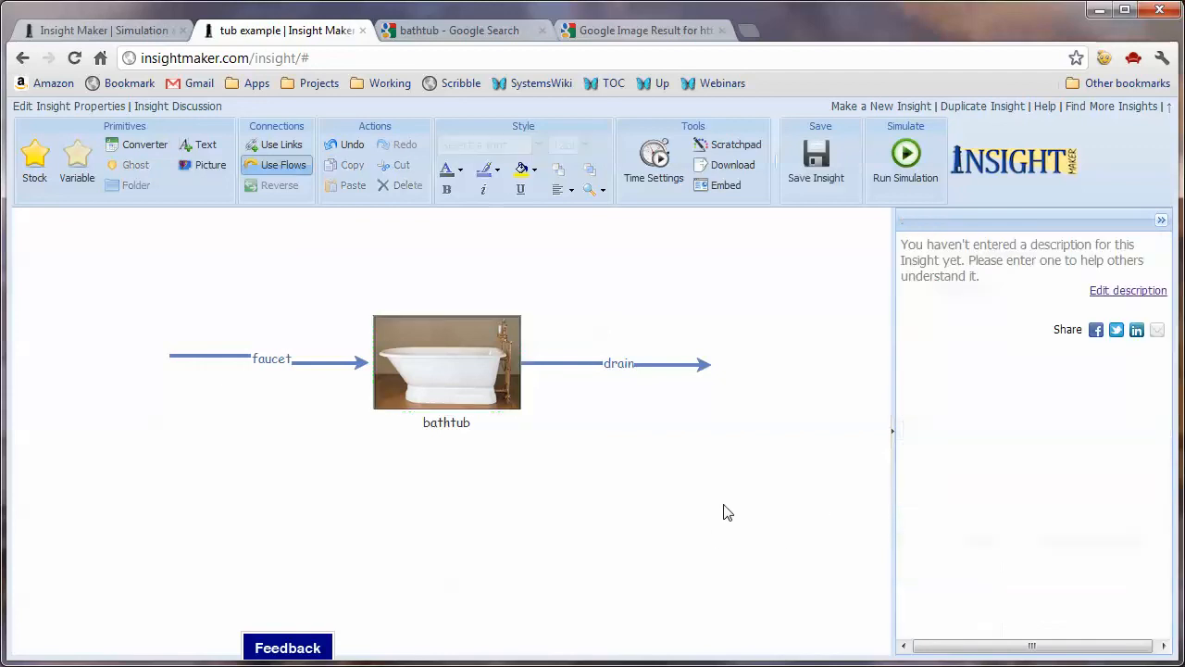
left_click(268, 359)
left_click(413, 373)
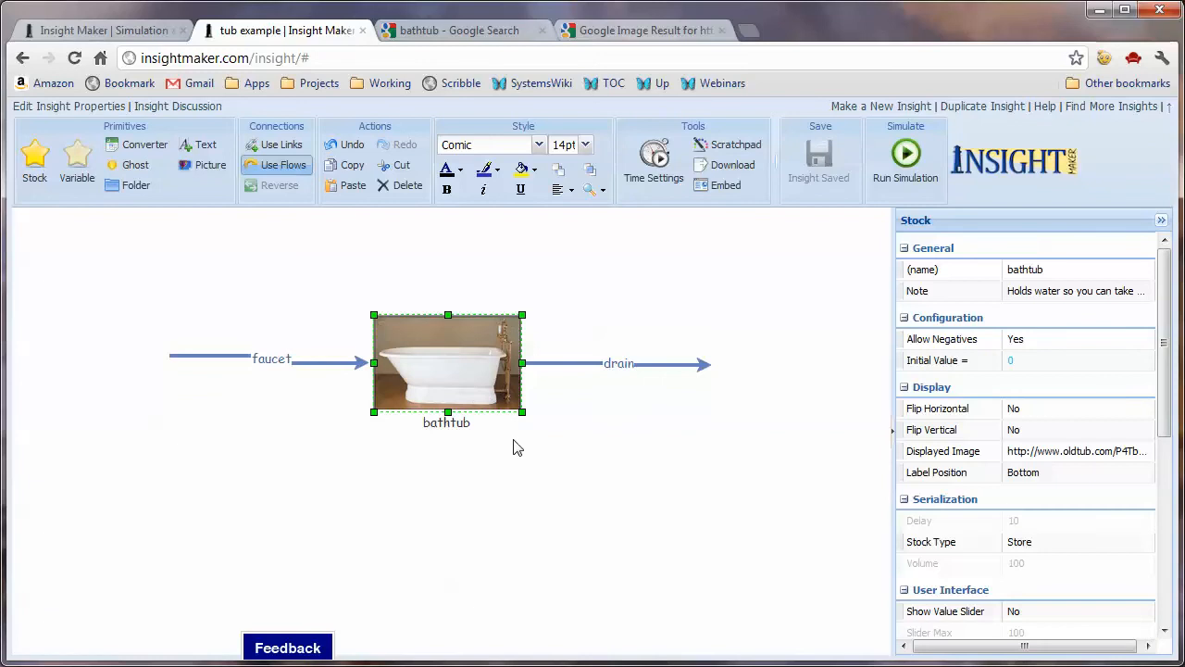
left_click(569, 447)
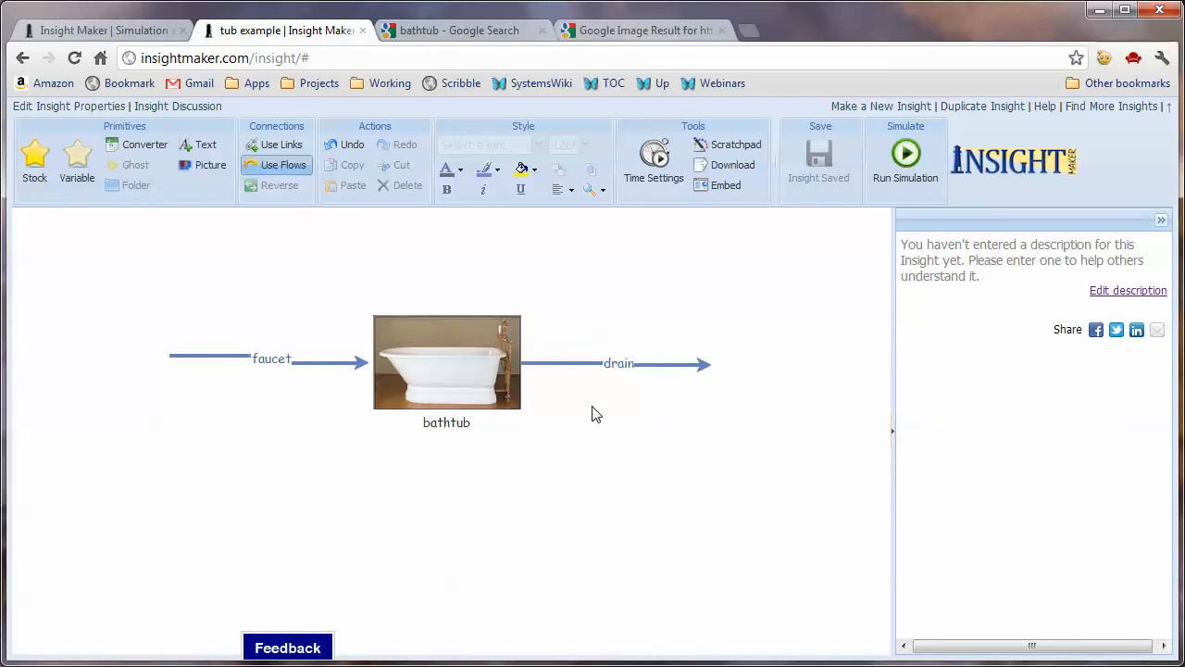
Add a variable named "full level" above the faucet flow
mouse_move(474, 388)
left_click(76, 155)
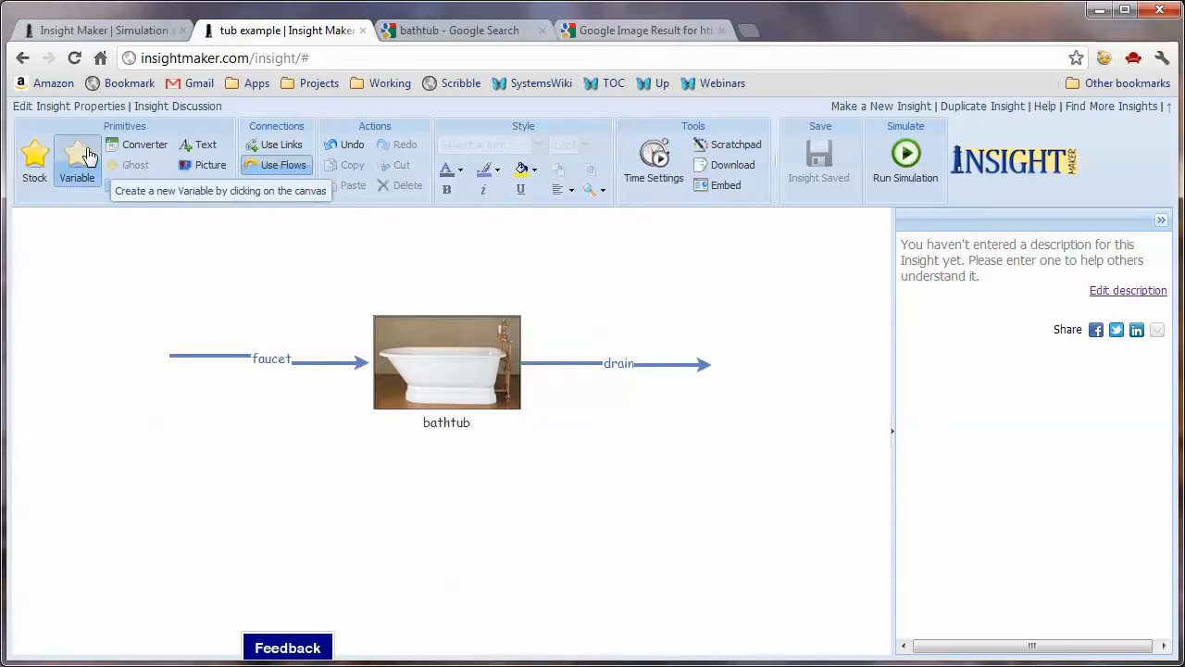
left_click(255, 237)
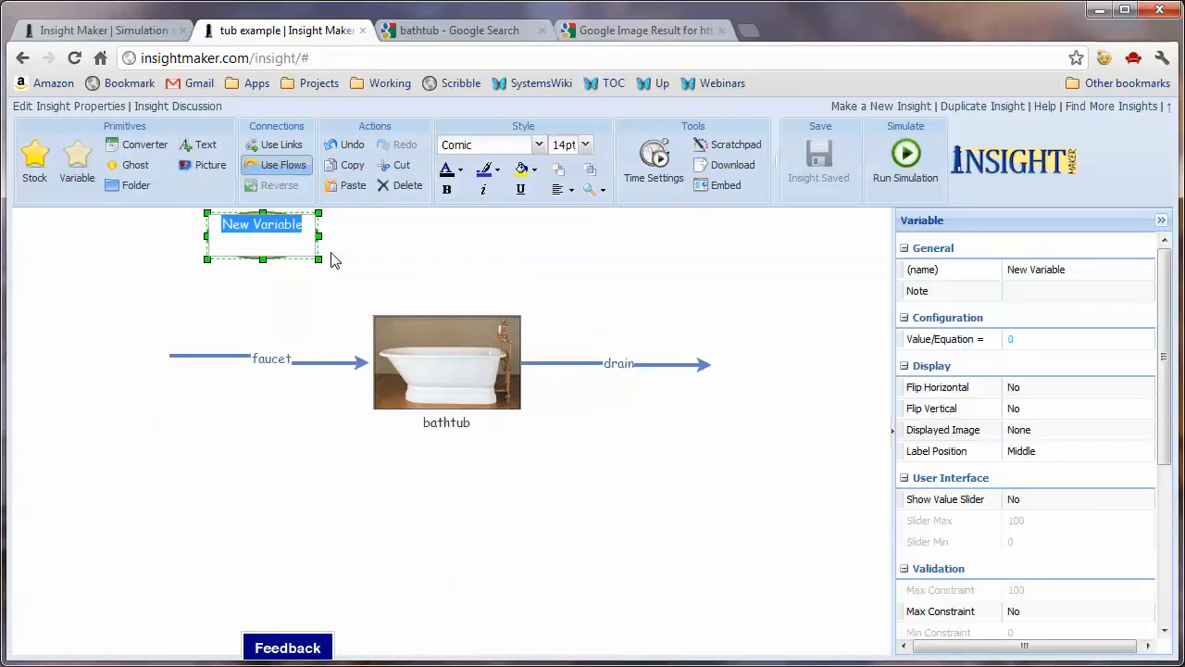
type("full level")
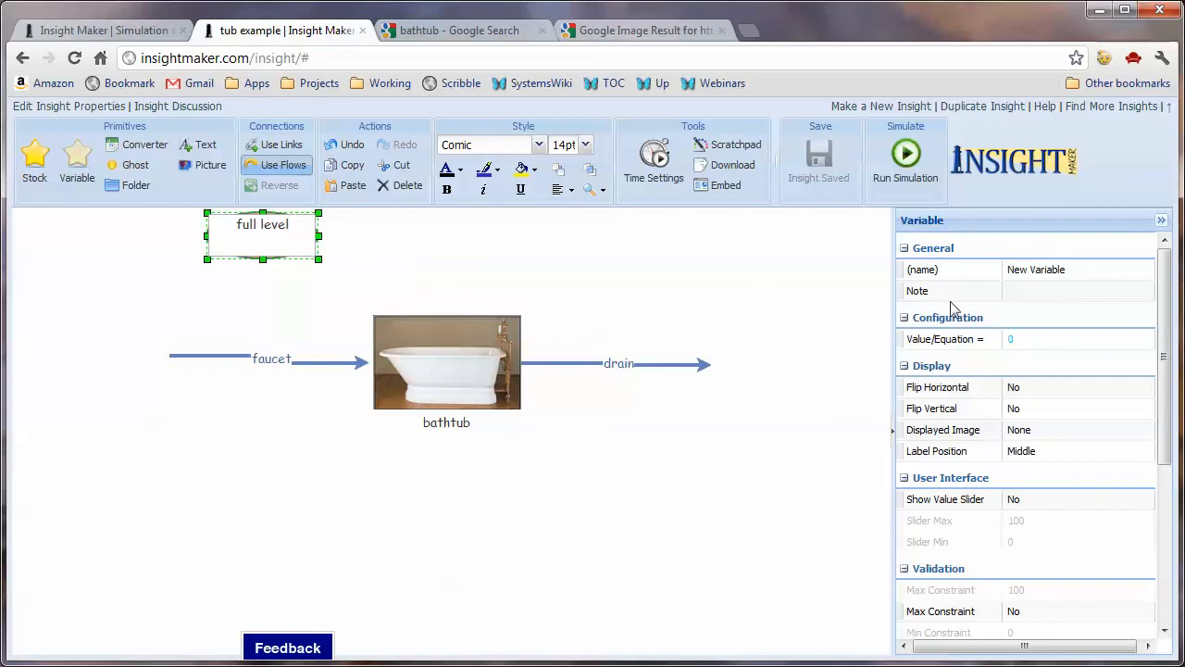
Give the full level variable the note "Defines a full bathtub" and set its value to 50
left_click(1031, 298)
left_click(1031, 296)
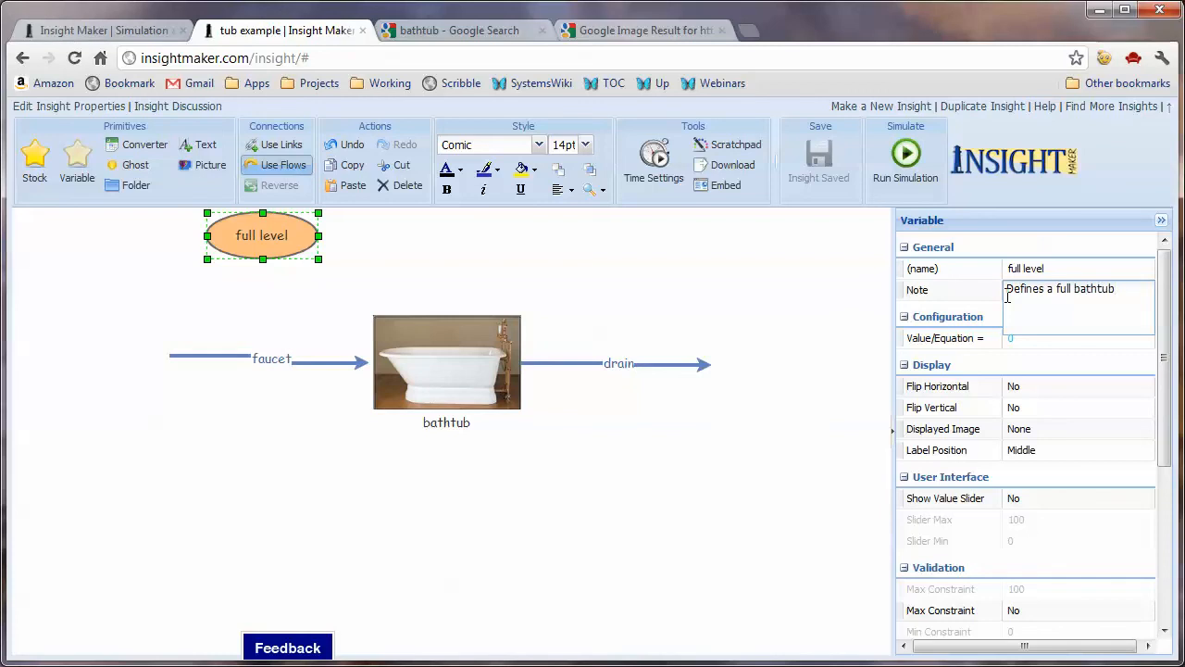
left_click(1106, 337)
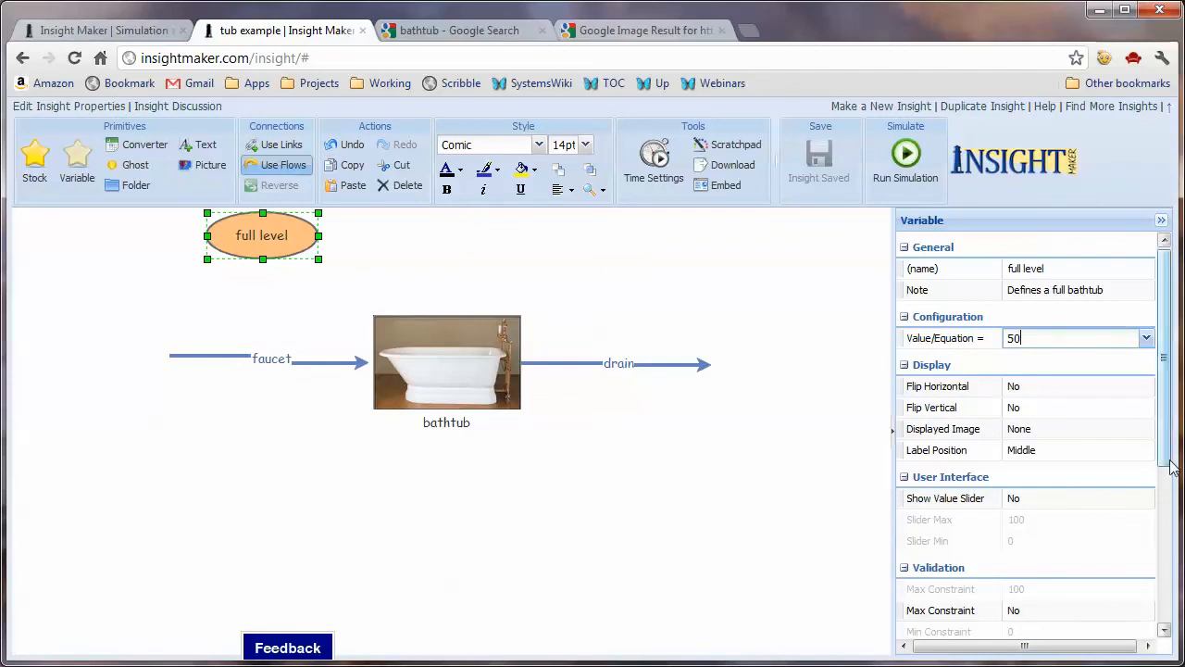
left_click(1077, 631)
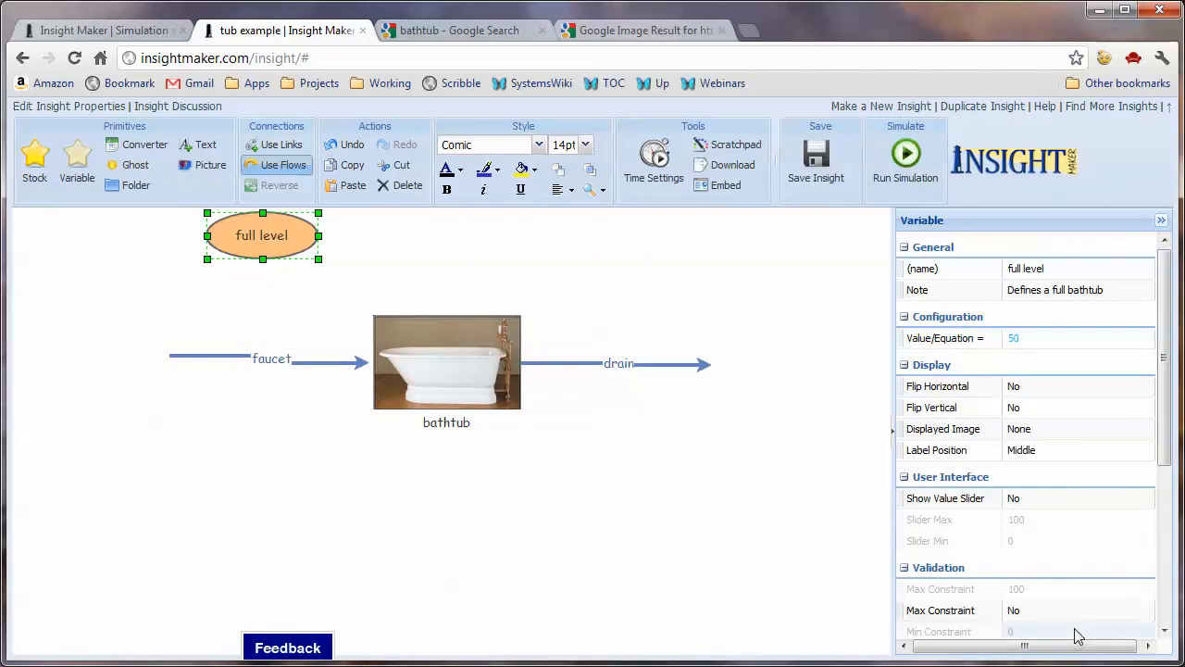
Set the full level variable's units to Gallons and narrow its oval to fit closely around the label
key("Tab")
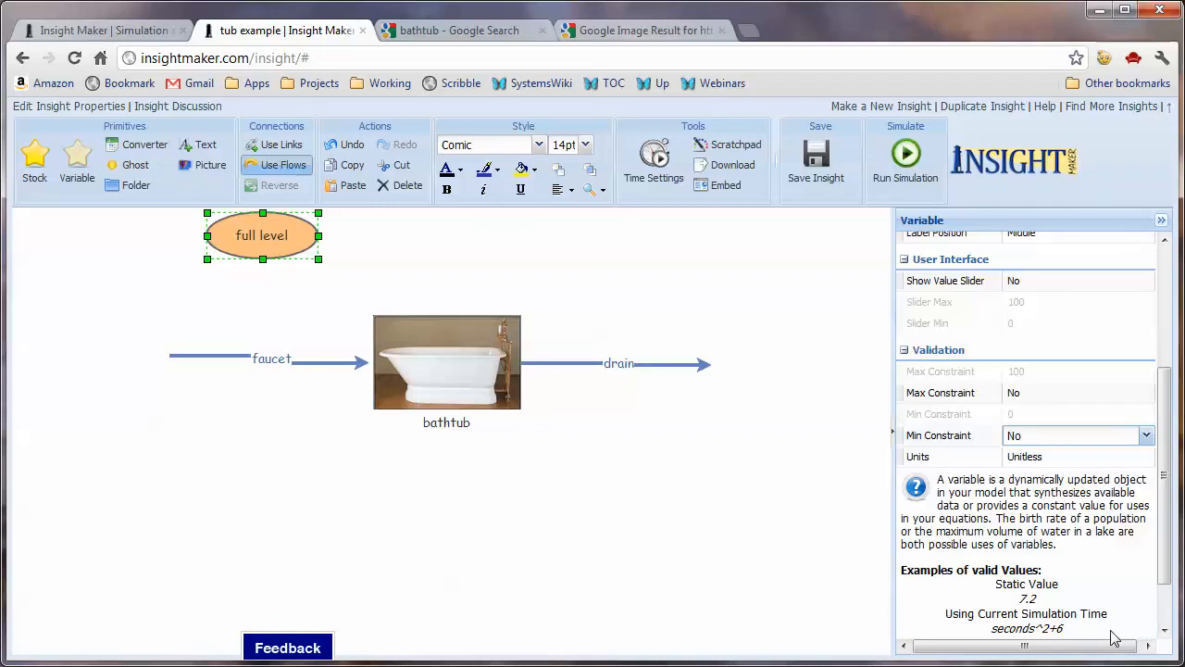
left_click(1135, 460)
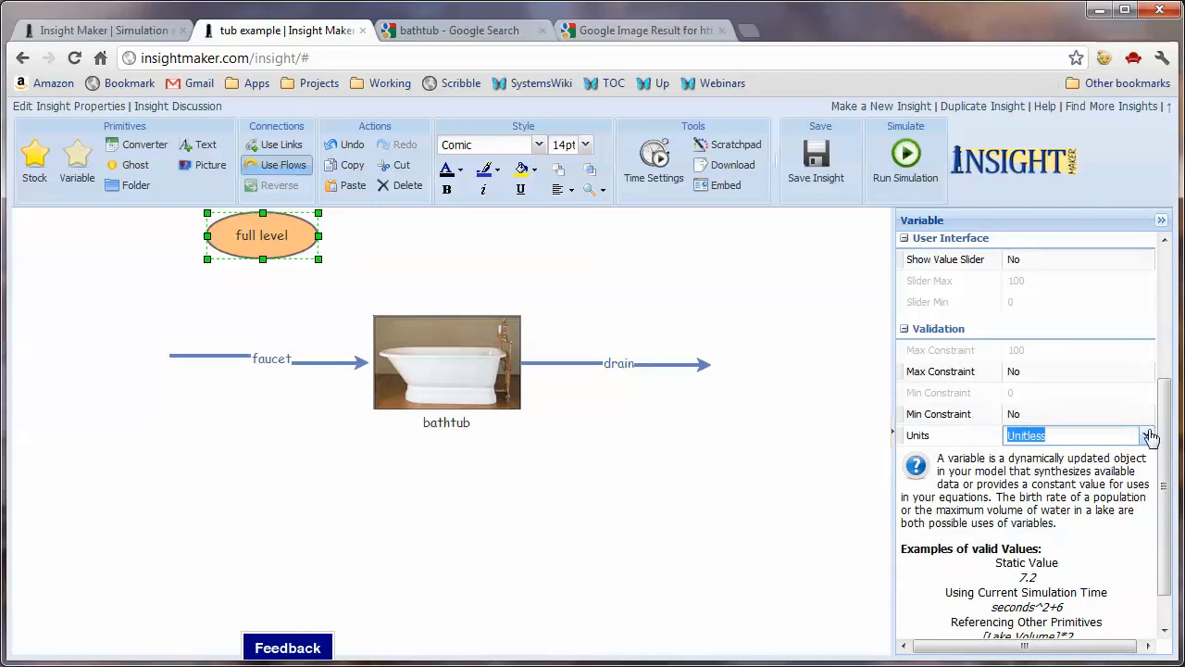
left_click(1146, 435)
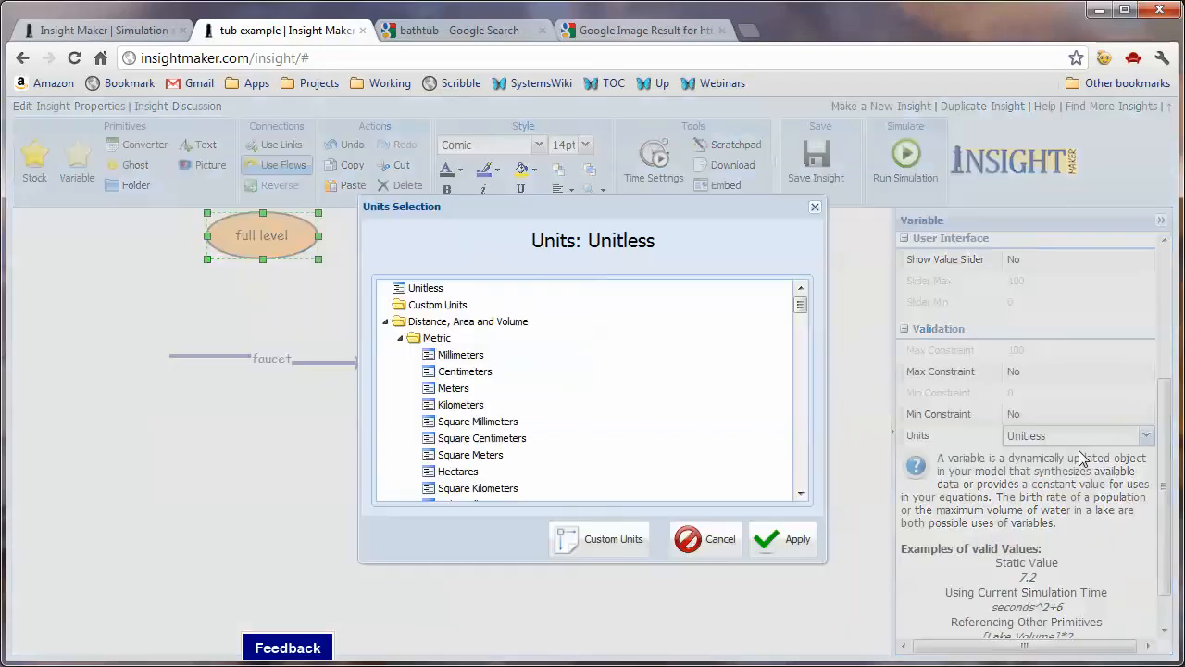
left_click(802, 482)
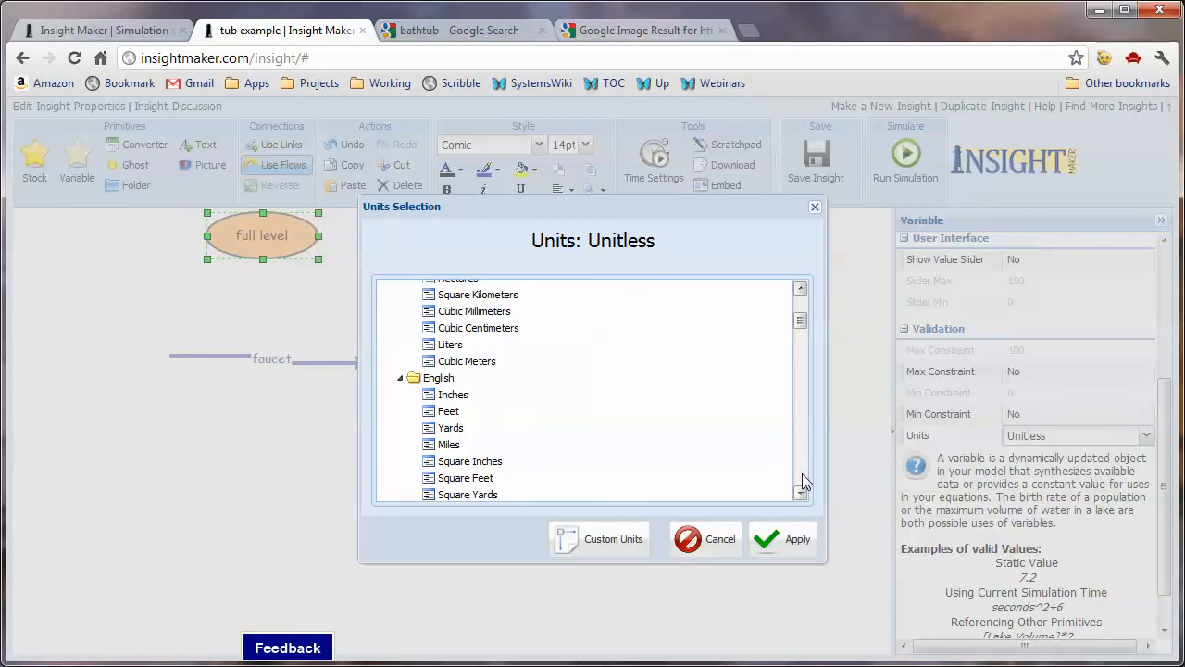
left_click(801, 474)
left_click(448, 385)
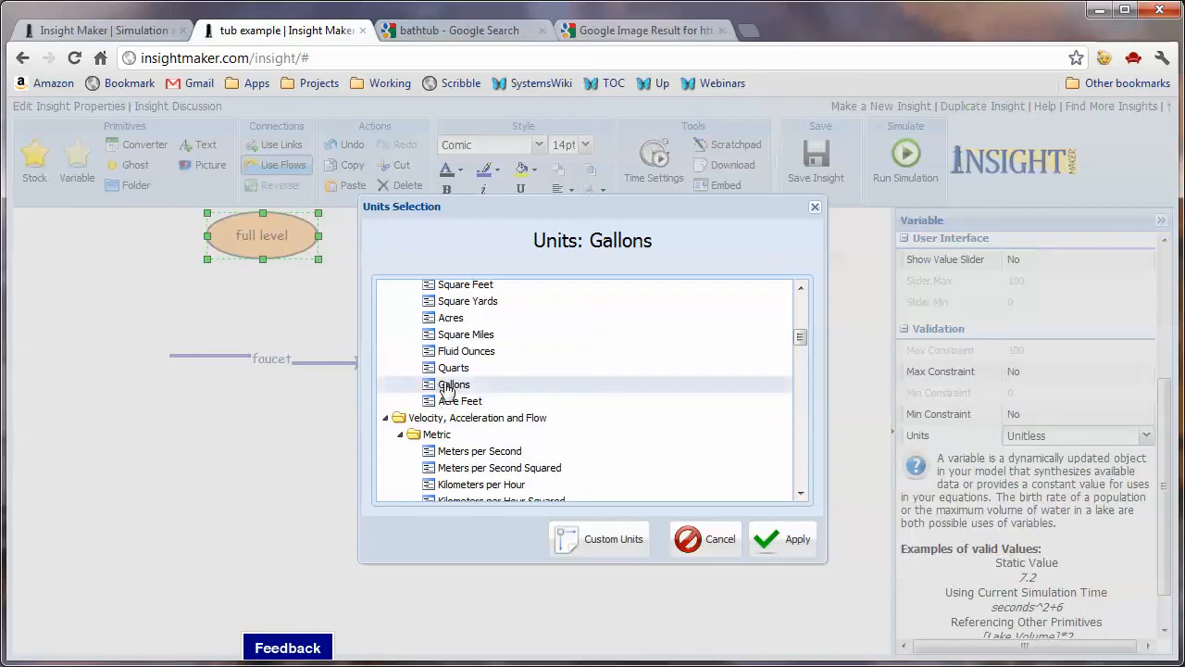
left_click(774, 541)
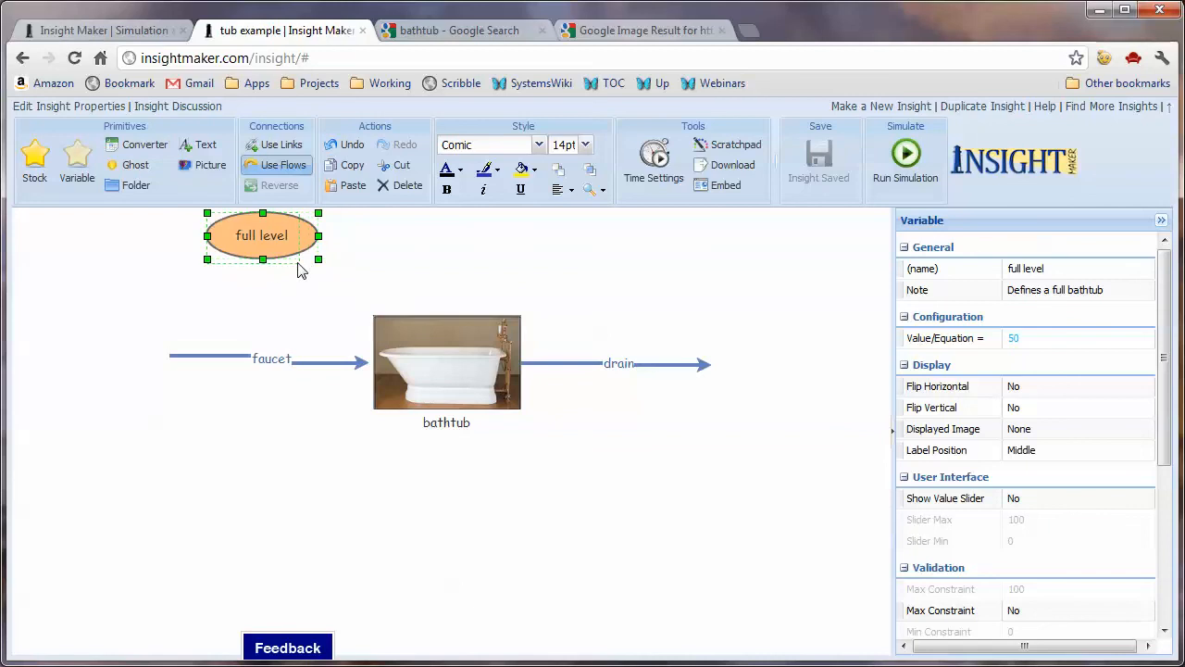
left_click_drag(319, 259, 272, 264)
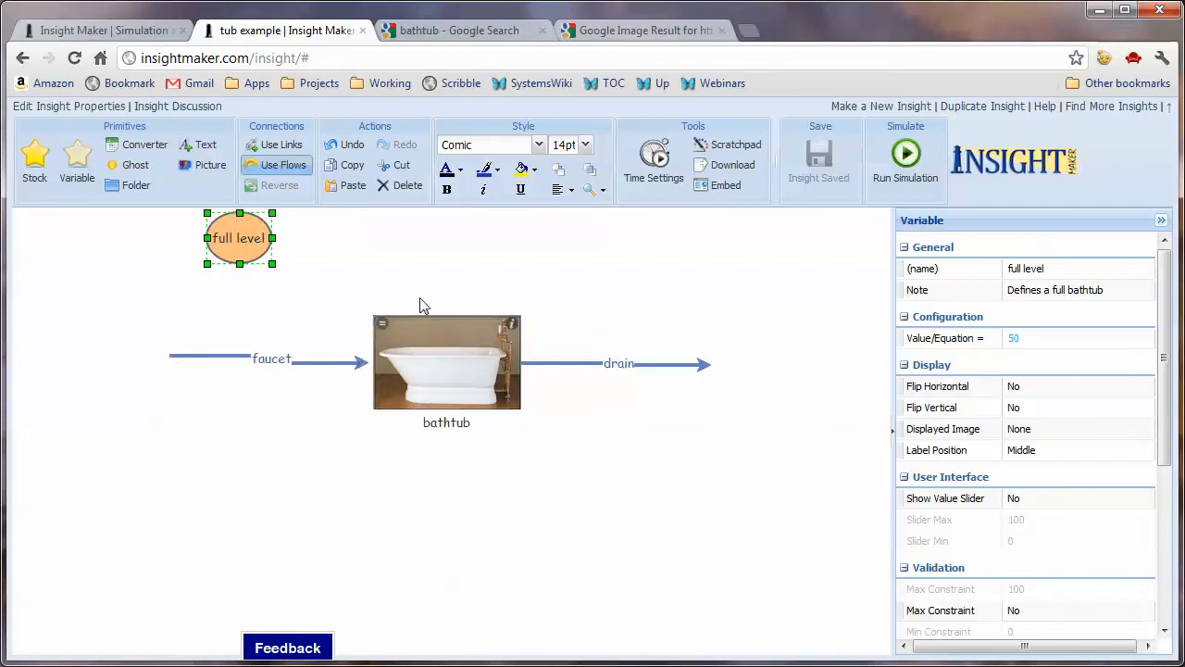
Add a variable named "gap", shrink its oval and place it between full level and the bathtub
left_click(78, 159)
left_click(353, 254)
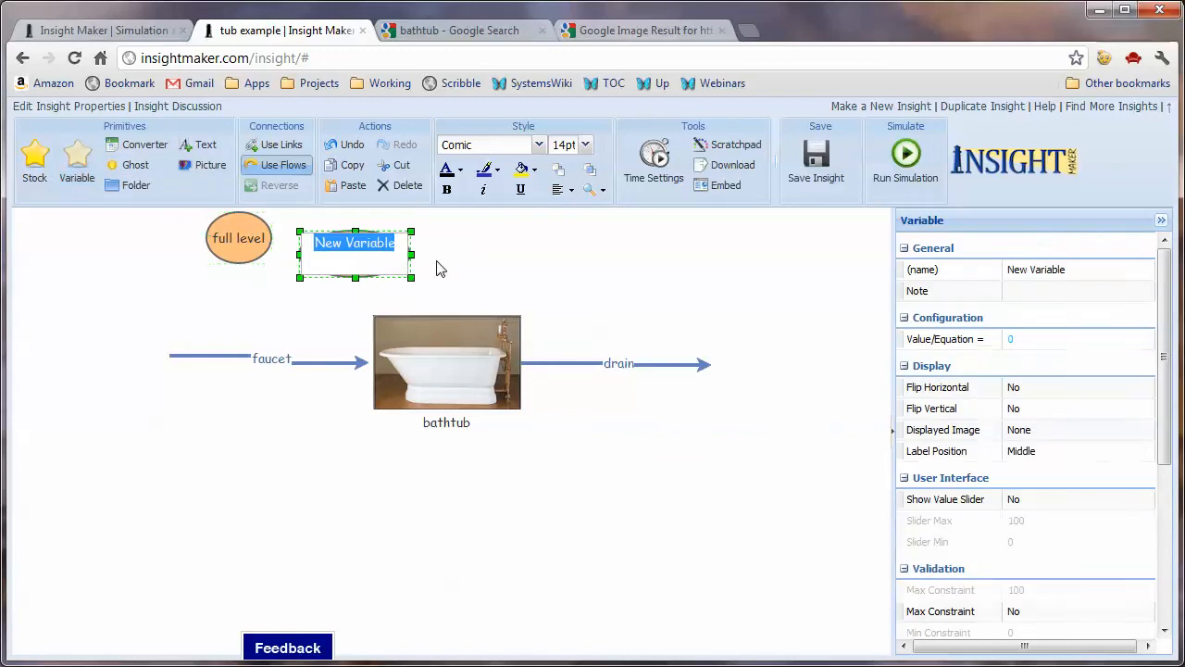
type("gap")
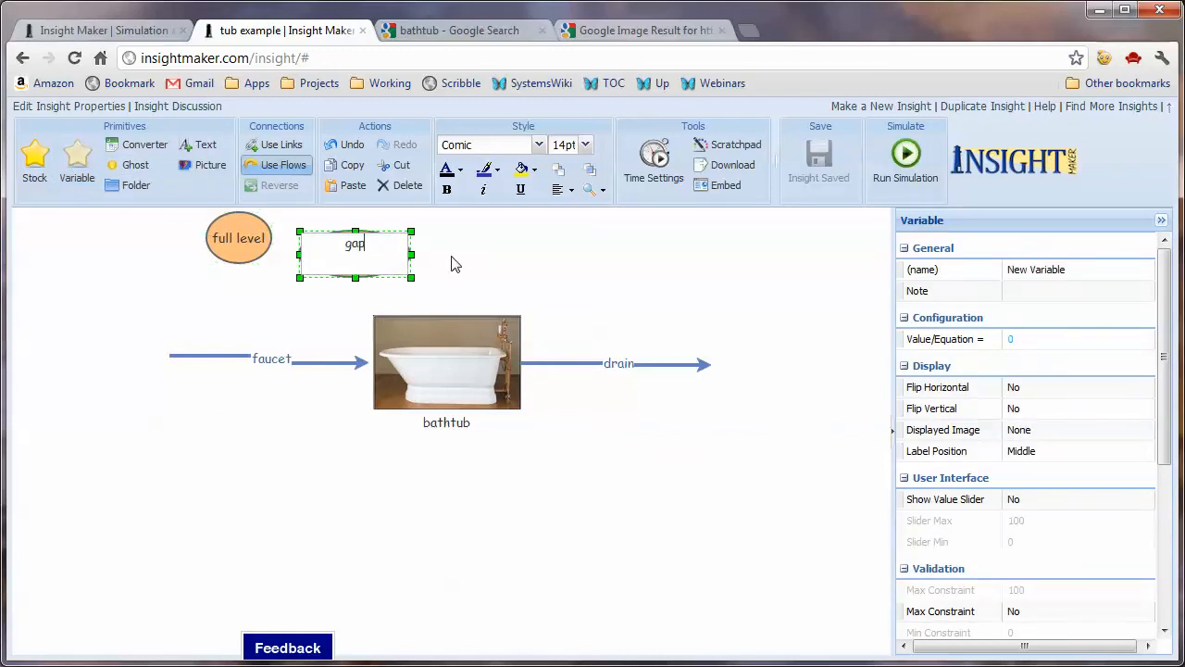
left_click(451, 263)
left_click(371, 265)
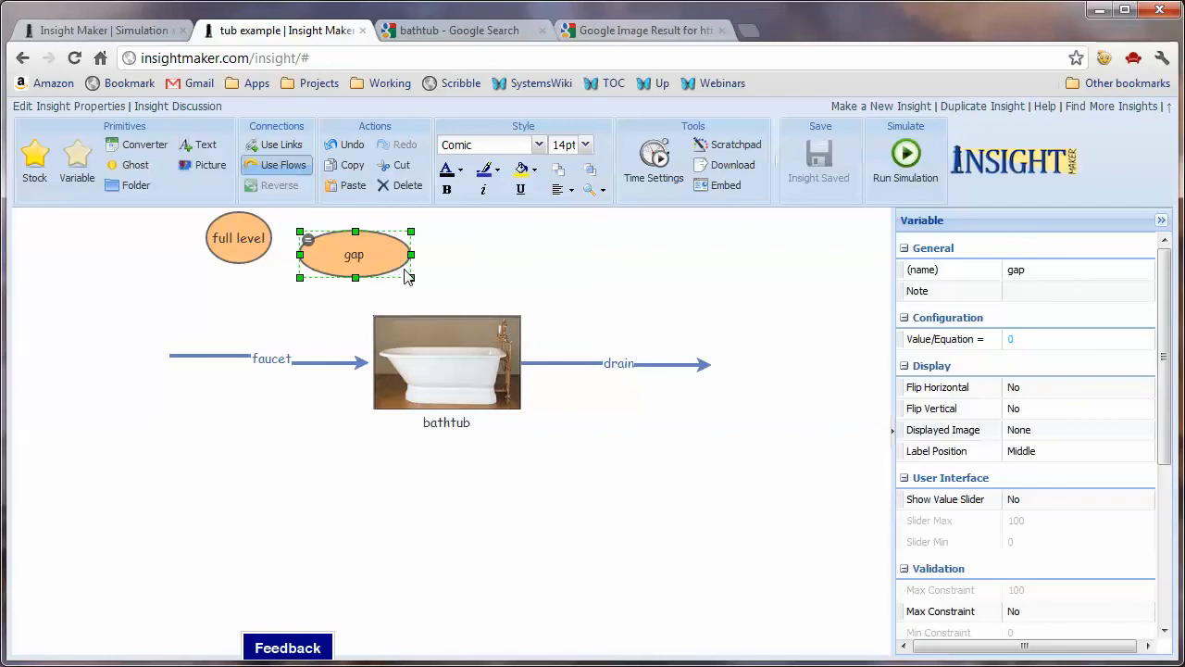
left_click_drag(411, 277, 353, 285)
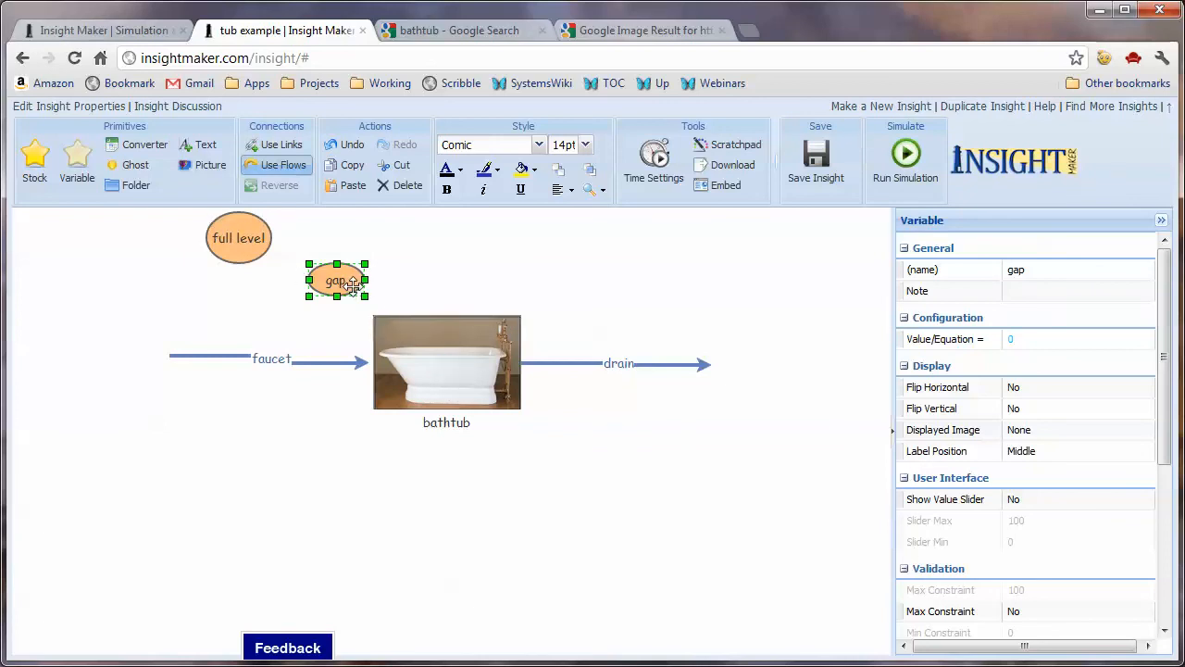
Draw links from full level to gap and from the bathtub to gap
left_click(277, 144)
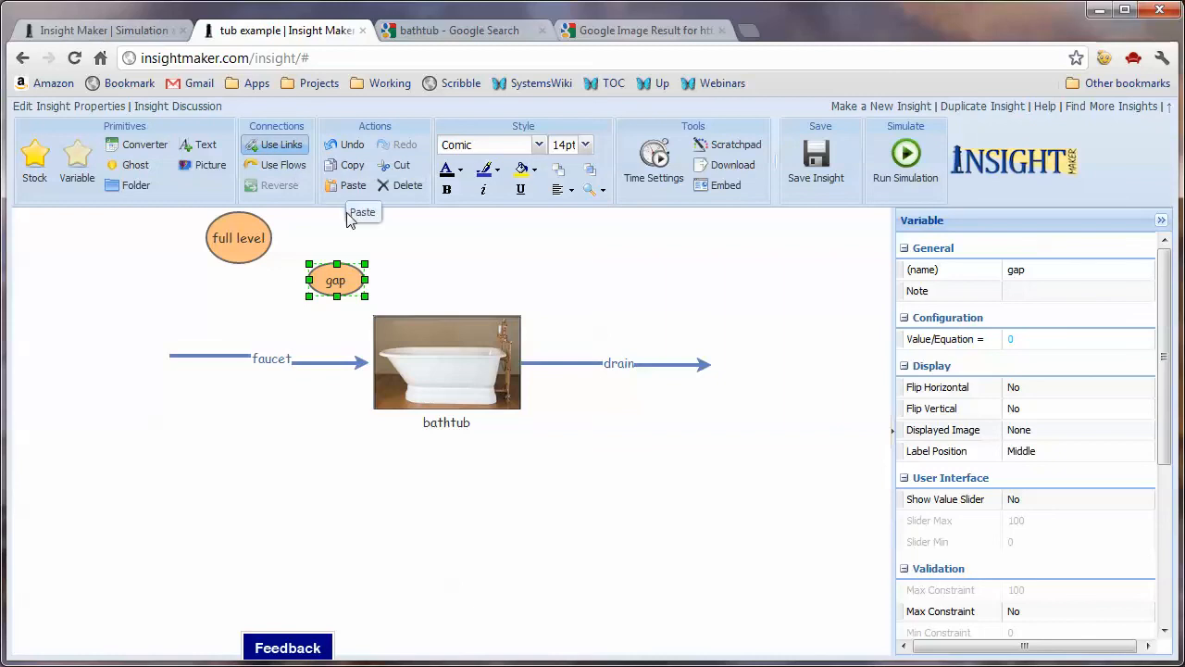
left_click_drag(242, 239, 319, 282)
left_click_drag(435, 370, 335, 285)
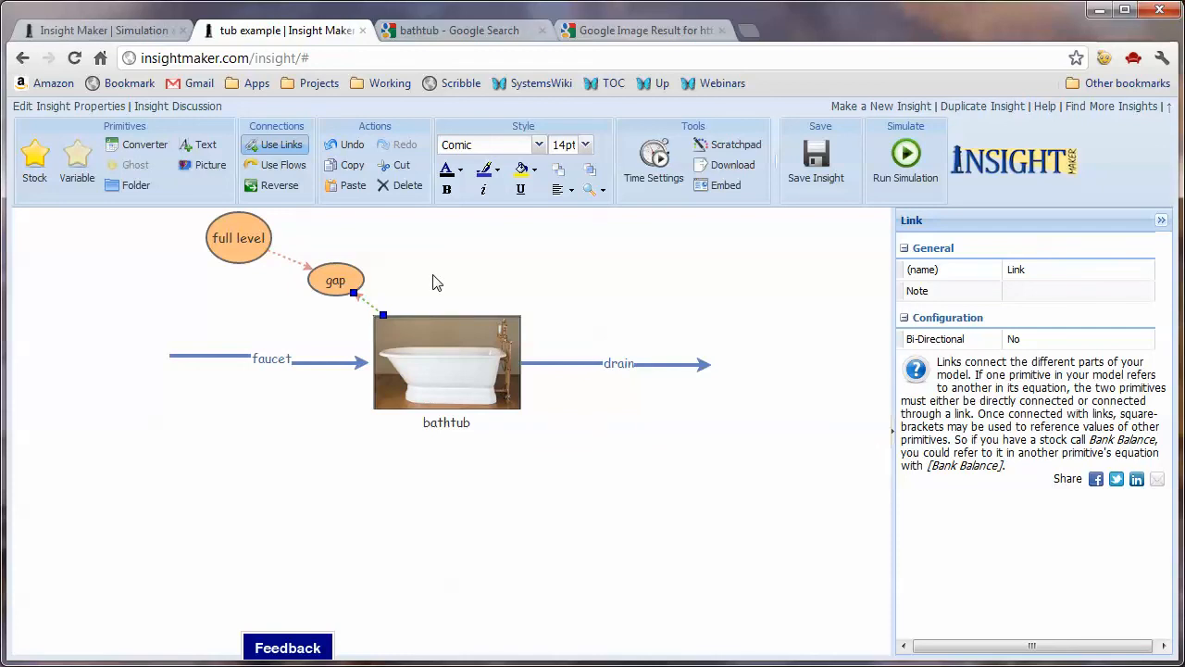
Set gap's equation to [full level]-[bathtub] and its note to "How much water is needed to make the tub full."
mouse_move(357, 281)
left_click(319, 279)
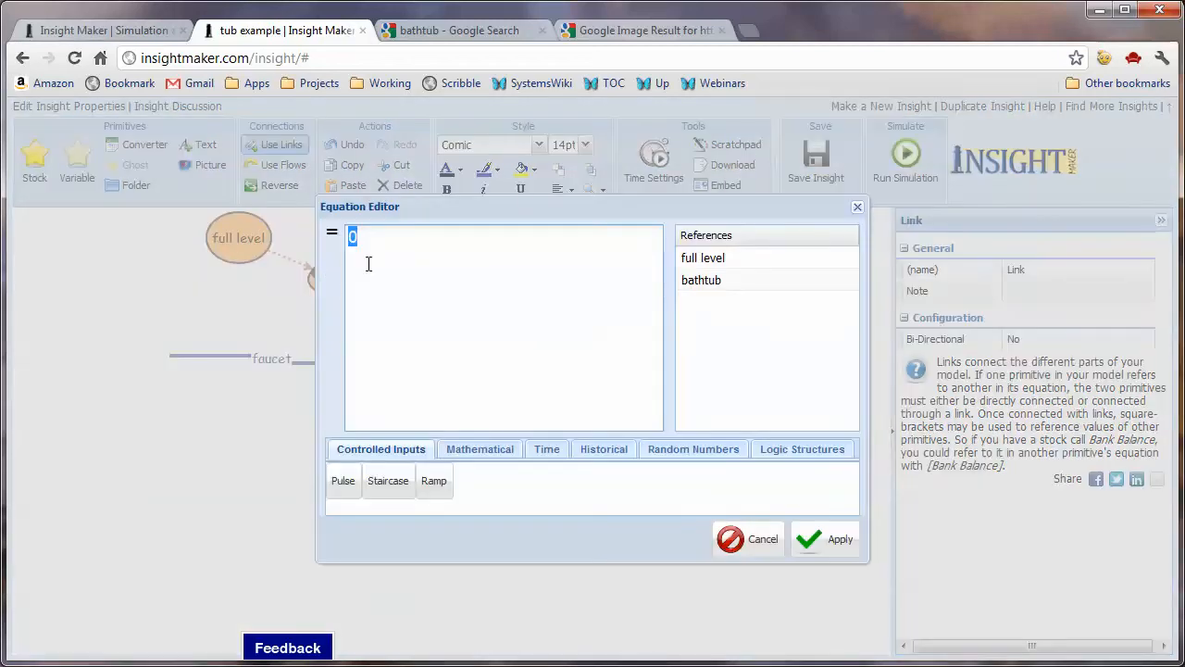
left_click(703, 258)
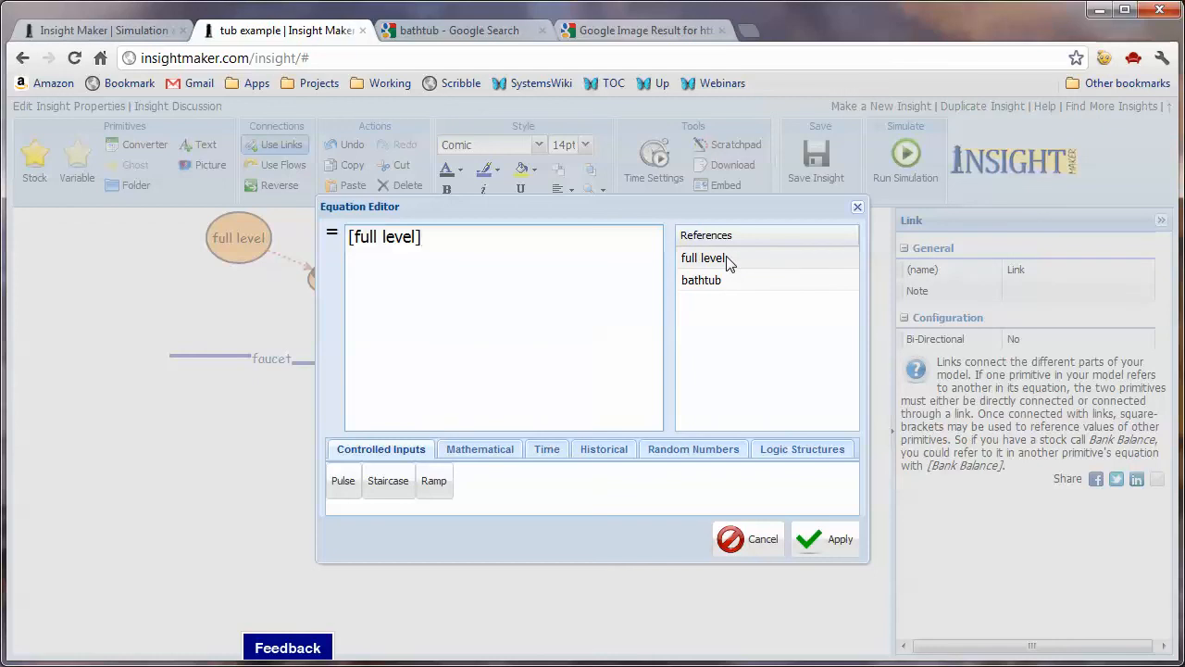
left_click(700, 280)
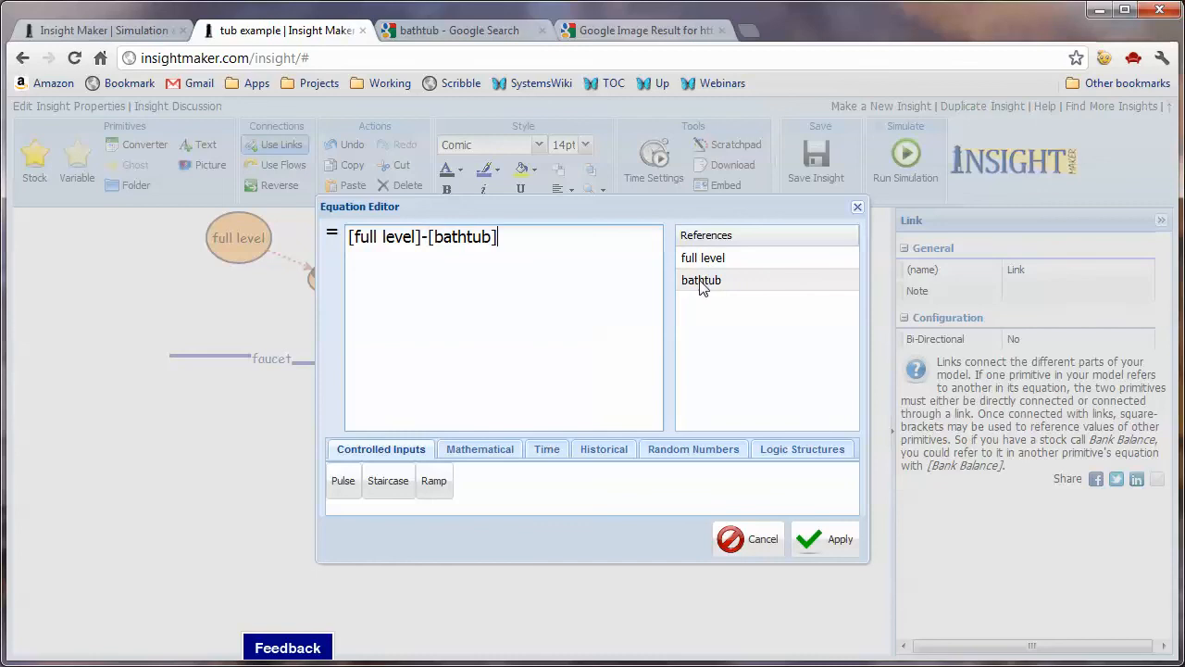
left_click(843, 547)
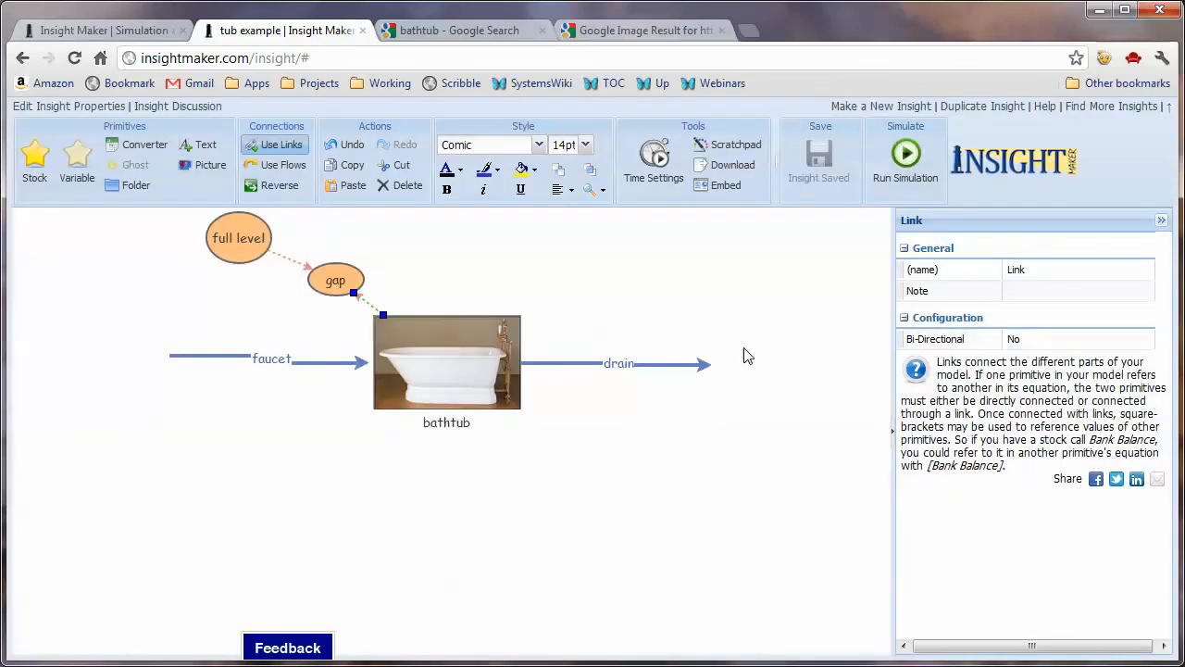
left_click(335, 278)
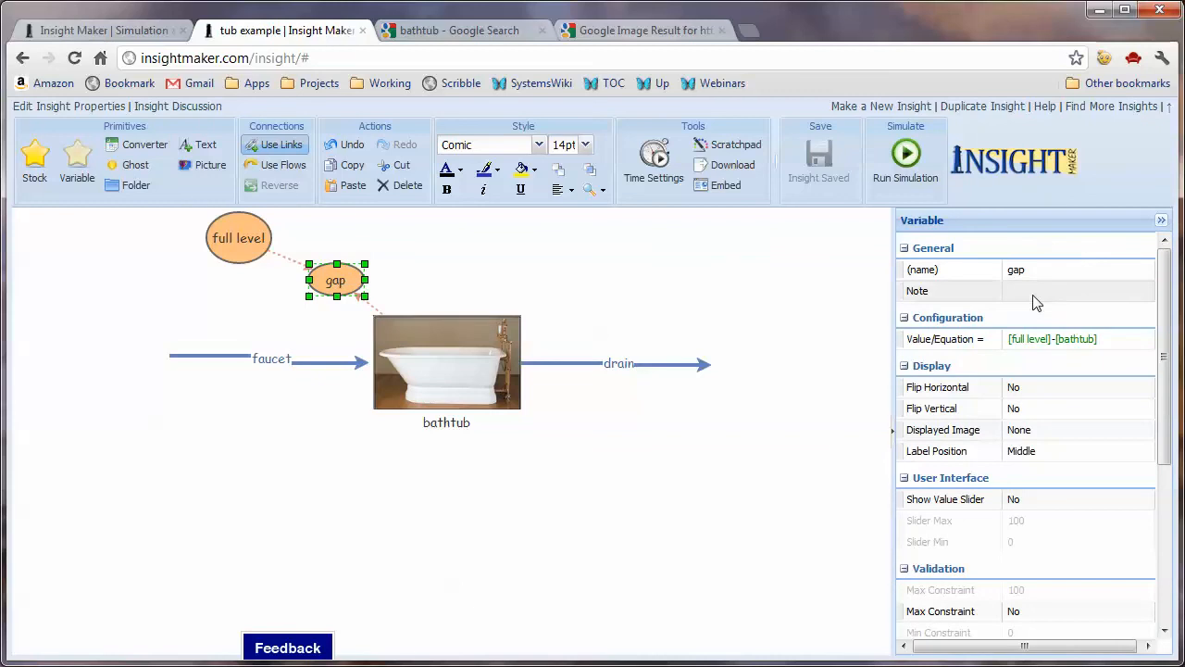
left_click(1035, 293)
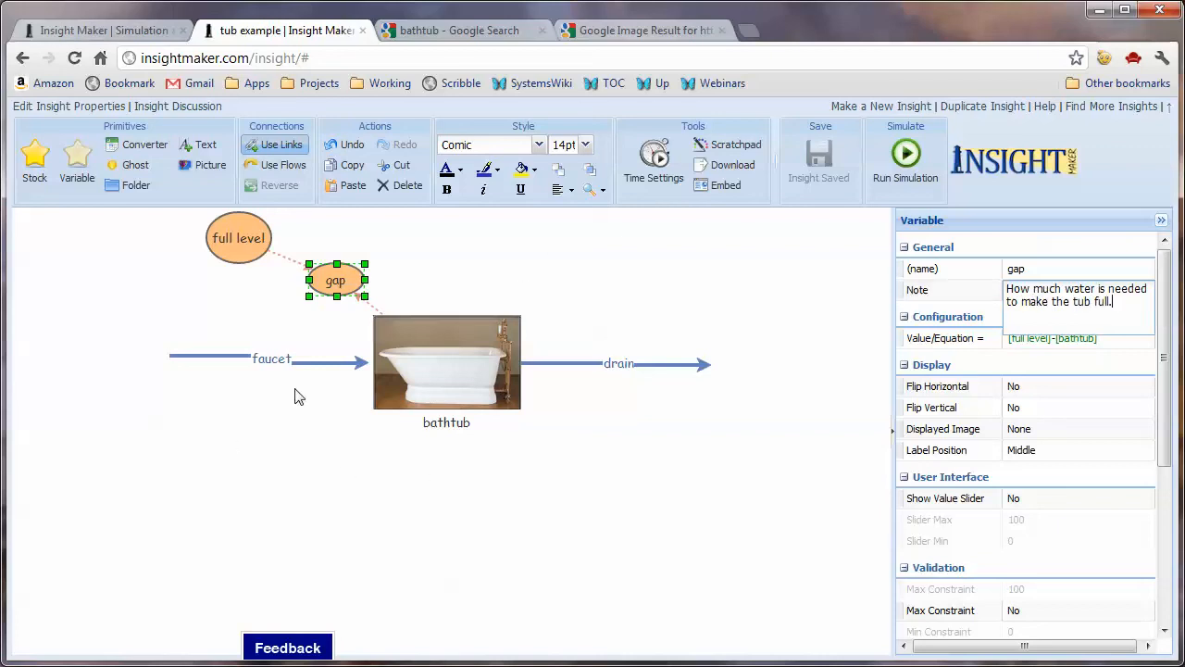
Draw a link from gap to the faucet flow and set the faucet's flow rate to [gap]
left_click(281, 146)
left_click_drag(337, 285, 315, 387)
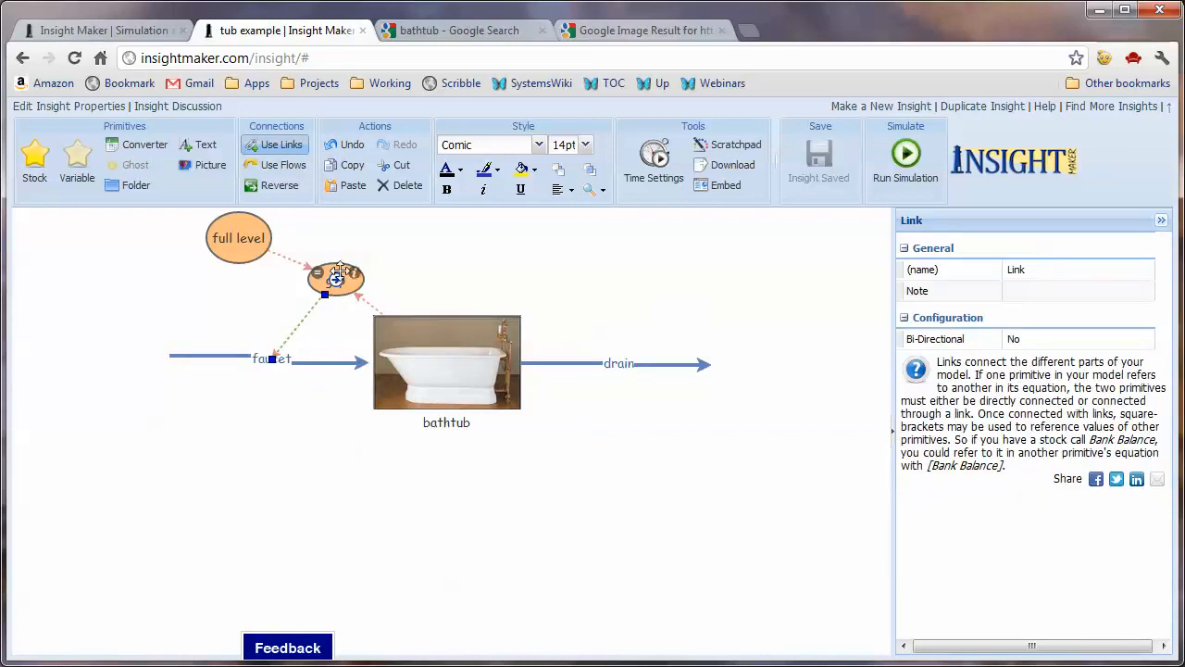
left_click(285, 361)
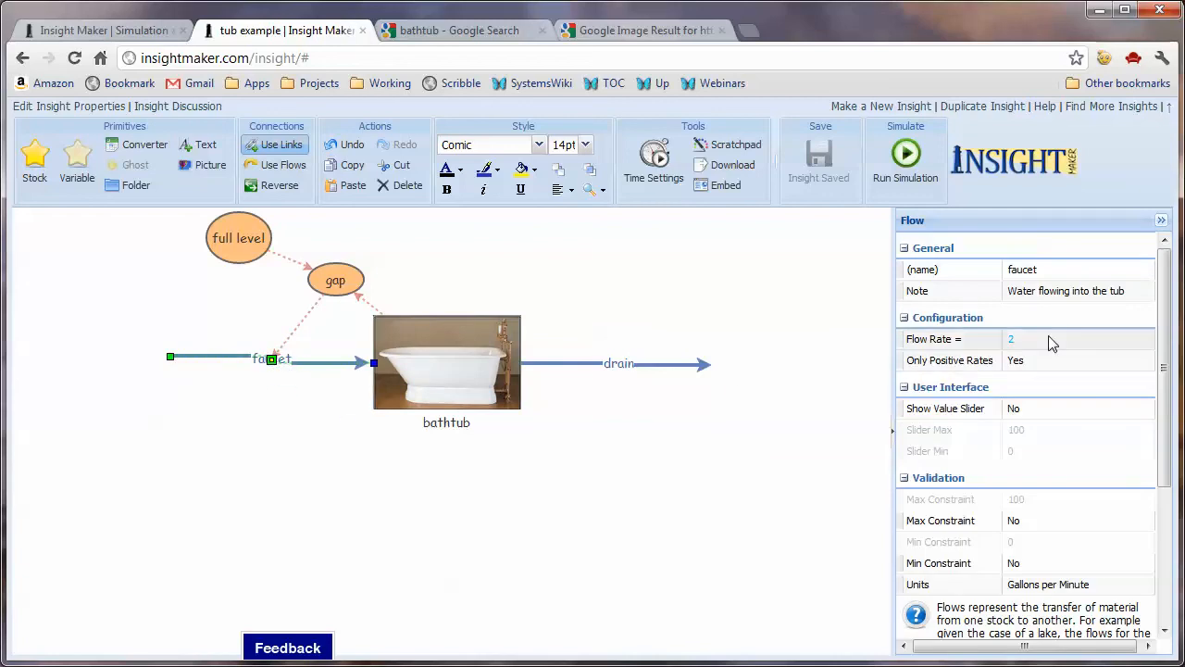
double_click(209, 362)
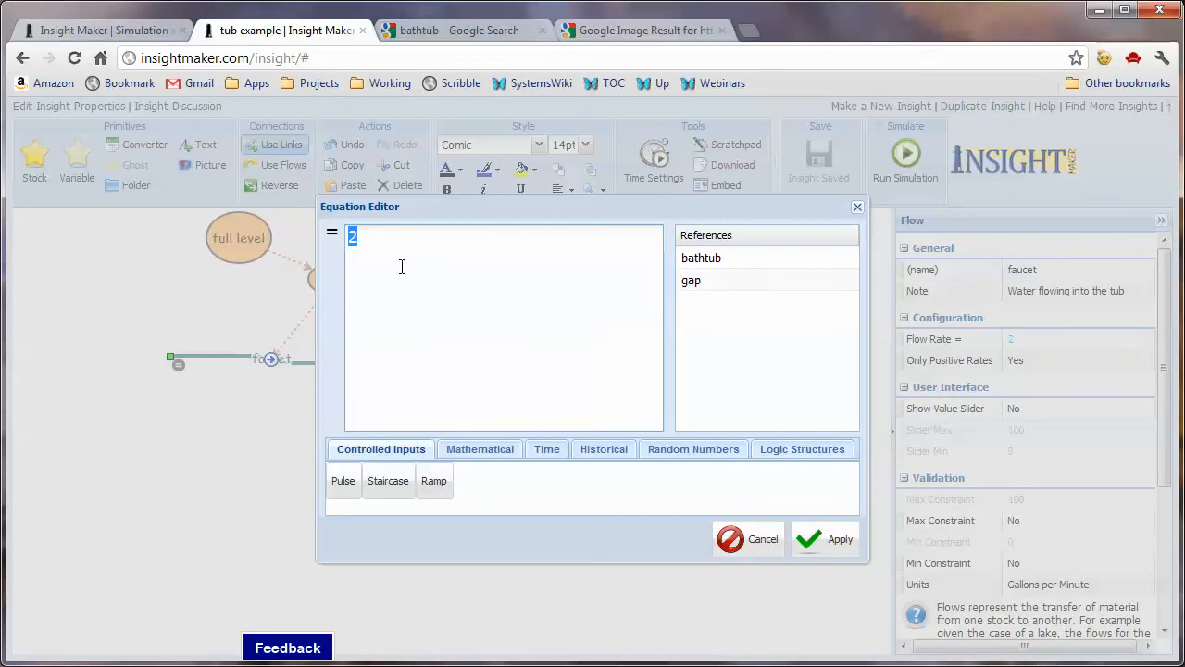
left_click(707, 284)
left_click(831, 539)
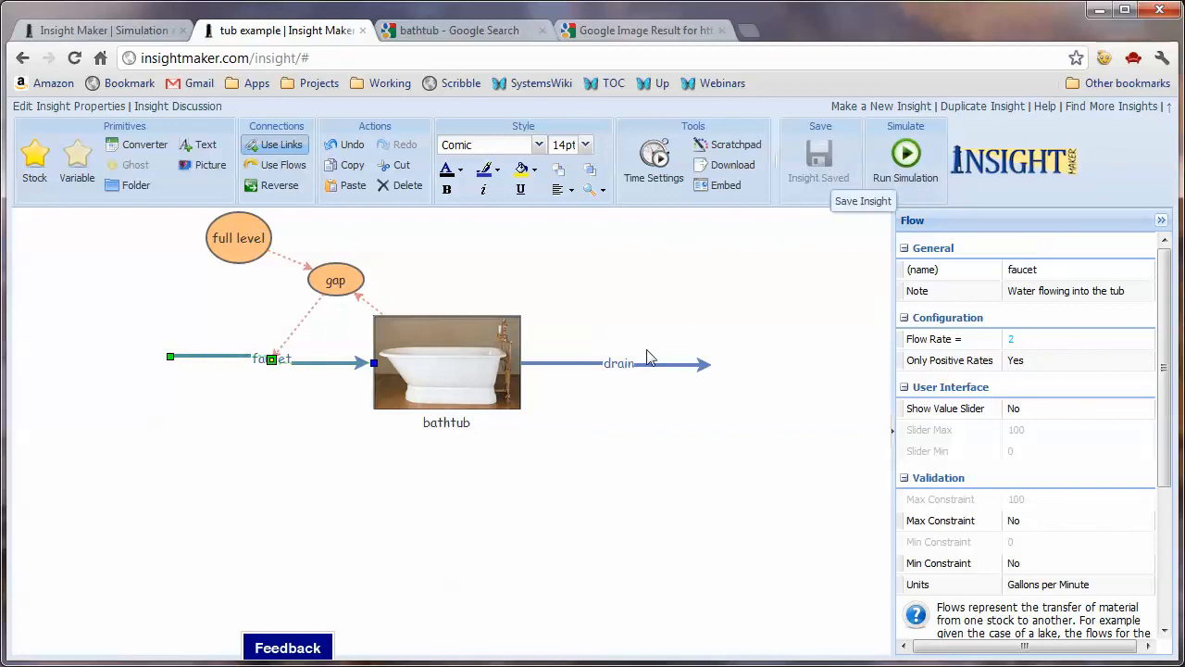
Run the simulation to test the faucet flow driven by gap
left_click(906, 157)
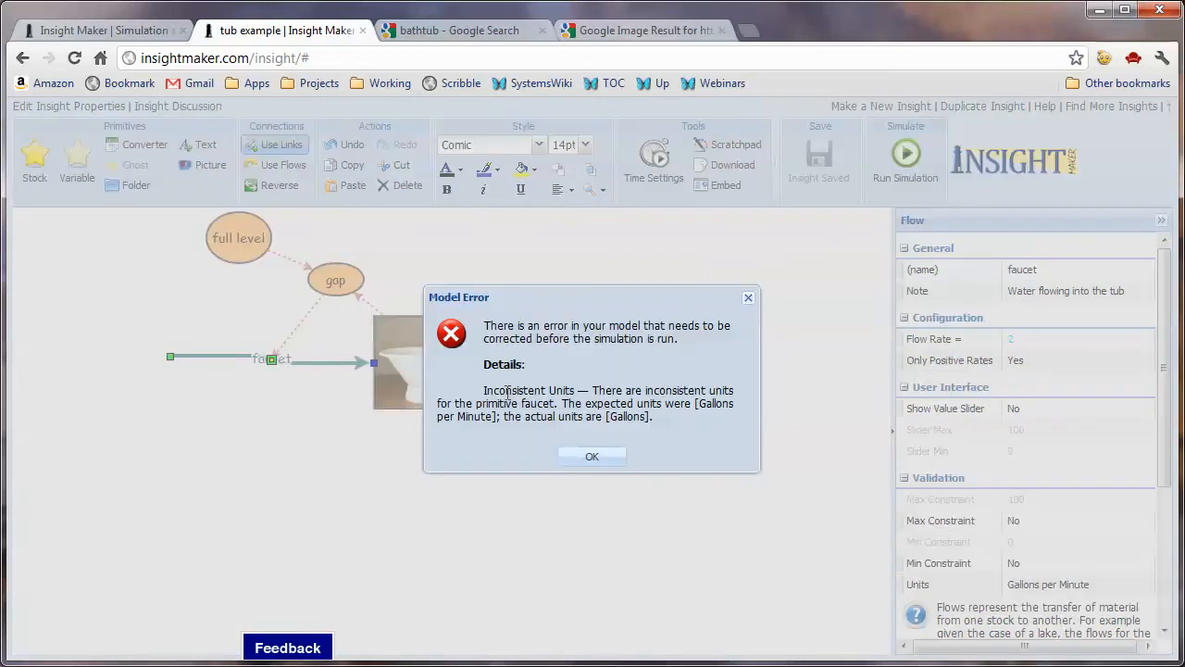
left_click(594, 462)
left_click(609, 458)
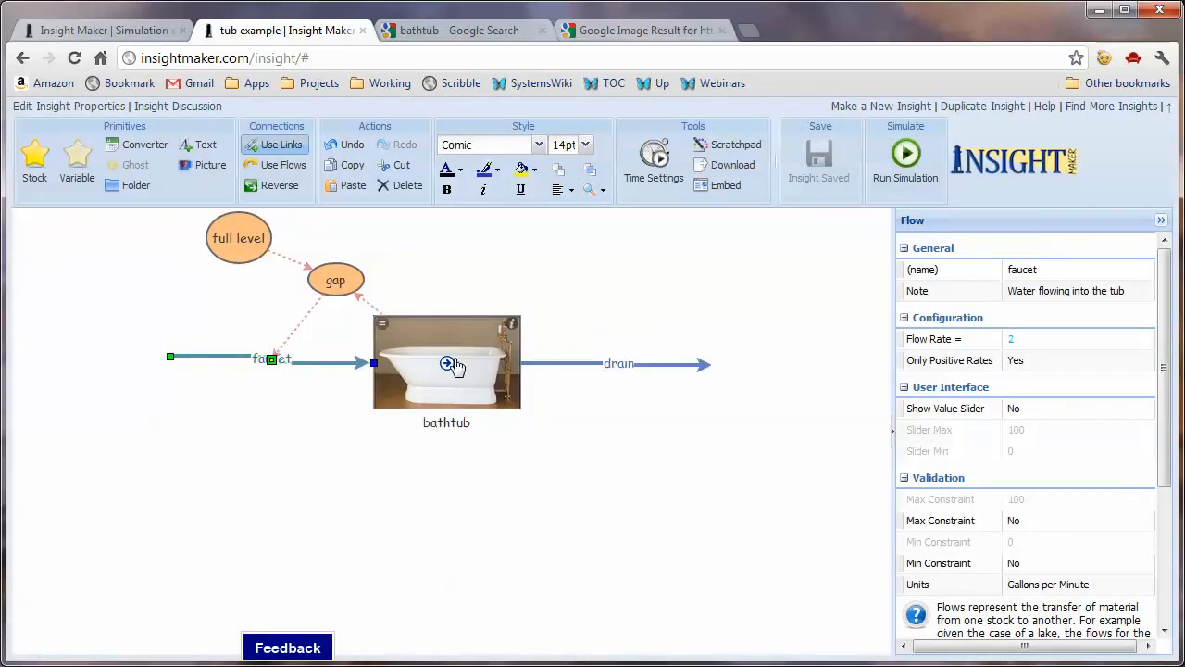
Add a variable named "time" just below the faucet flow
mouse_move(335, 285)
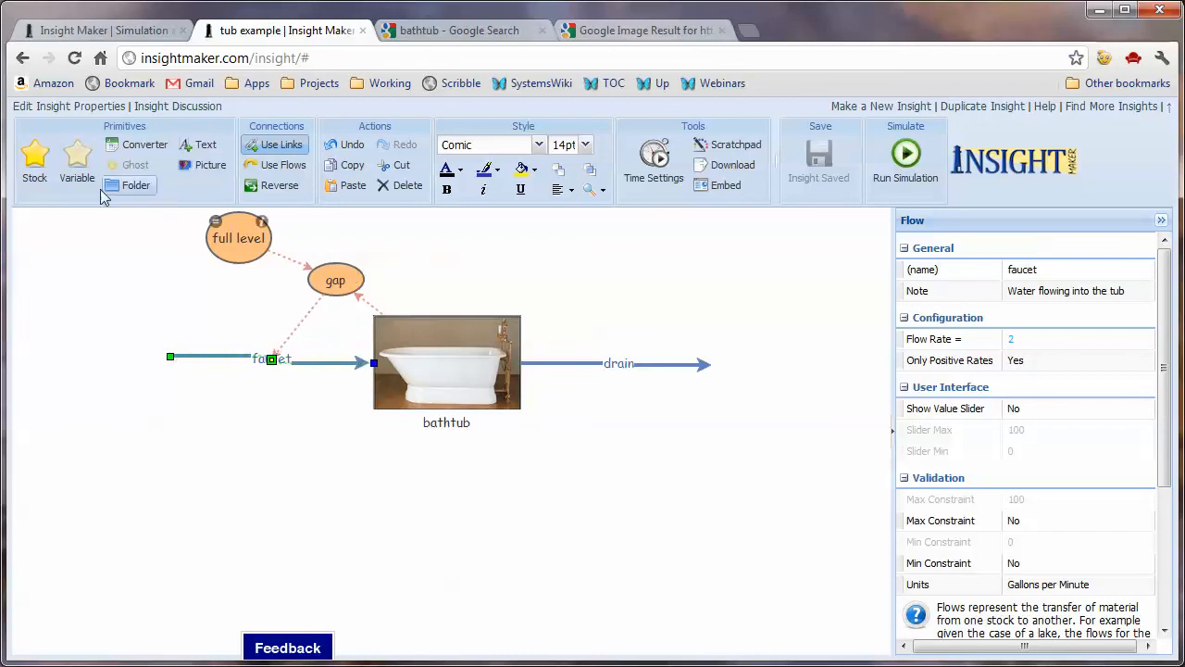
left_click(77, 157)
left_click(231, 402)
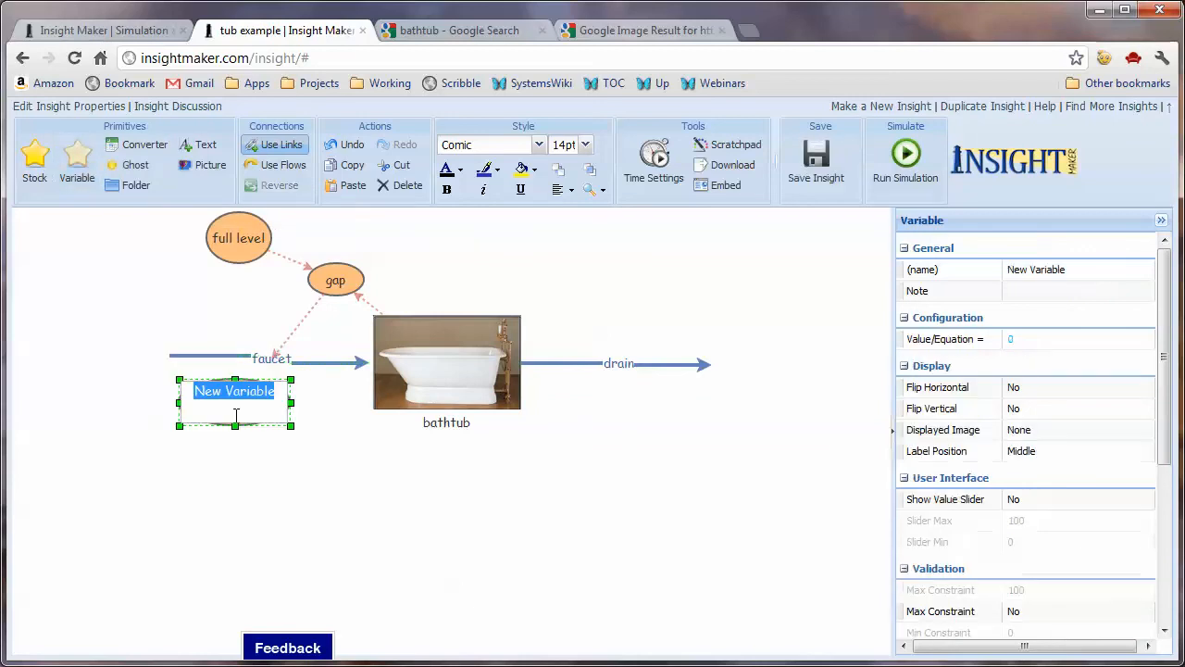
type("time")
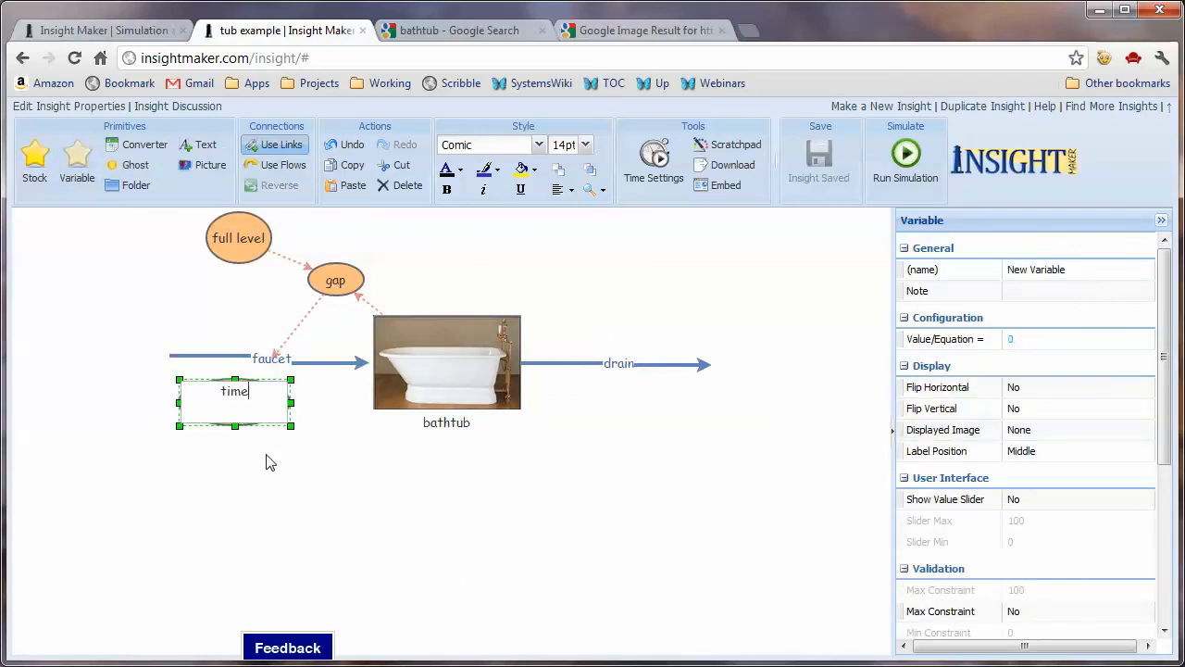
Give the time variable the note "A conversion variable" and set its value to 1
left_click(1055, 297)
left_click(1061, 294)
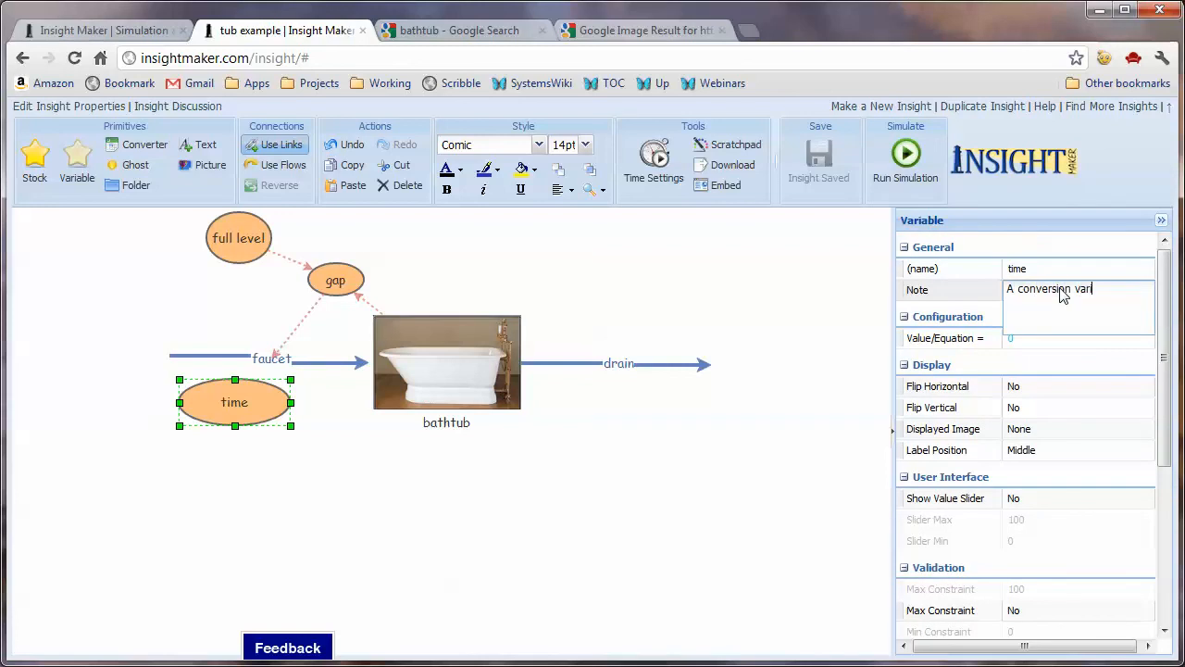
left_click(1057, 339)
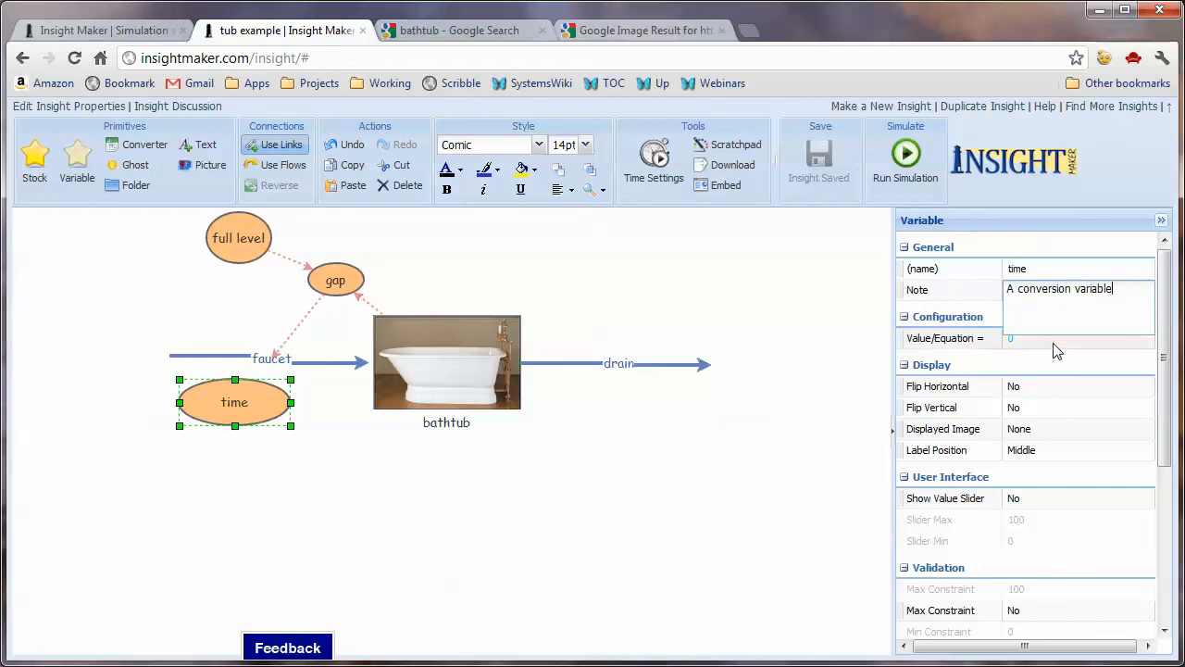
type("1")
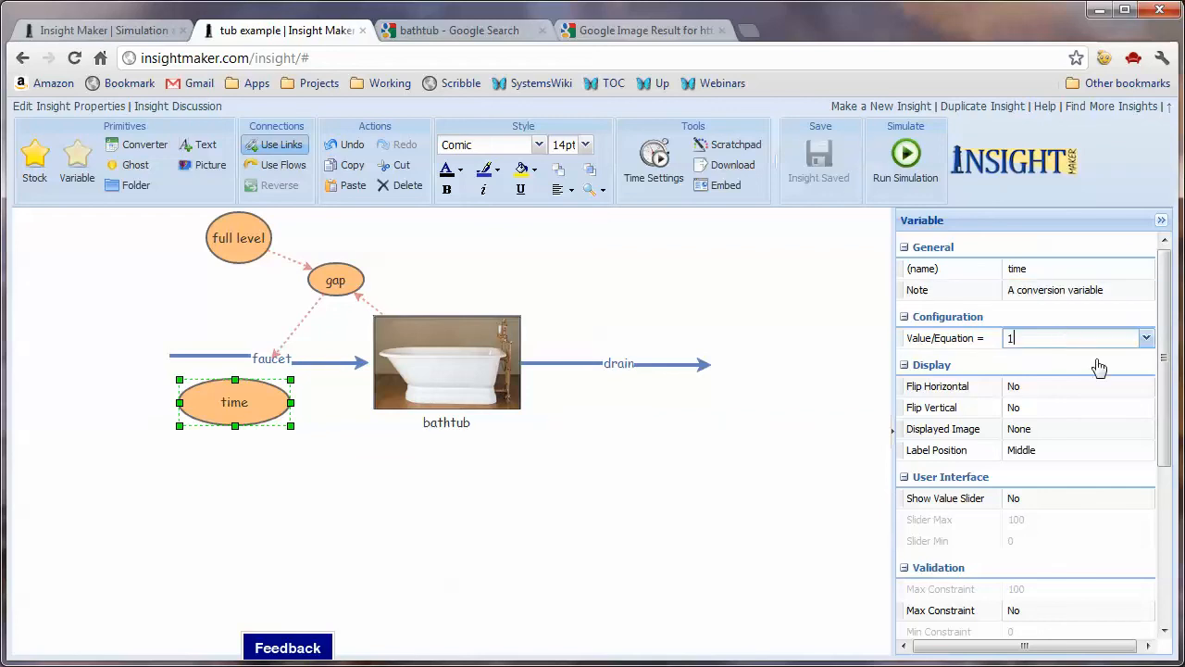
Set the time variable's units to Minutes
scroll(1171, 404, "down", 3)
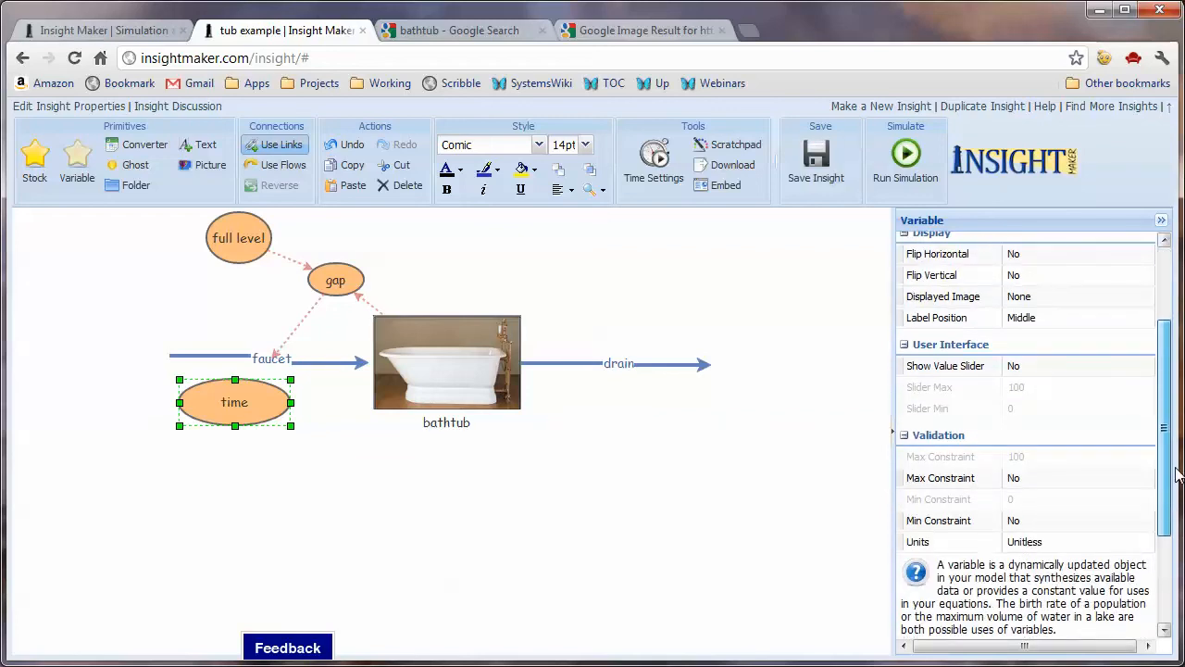
left_click(1081, 559)
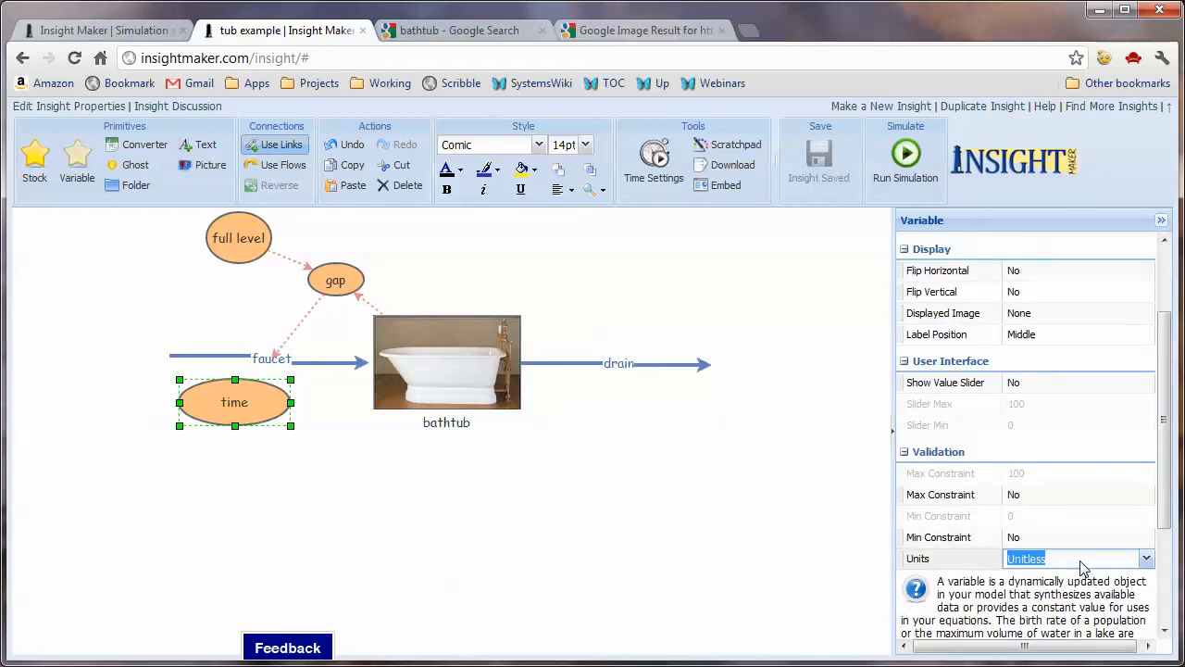
left_click(1146, 559)
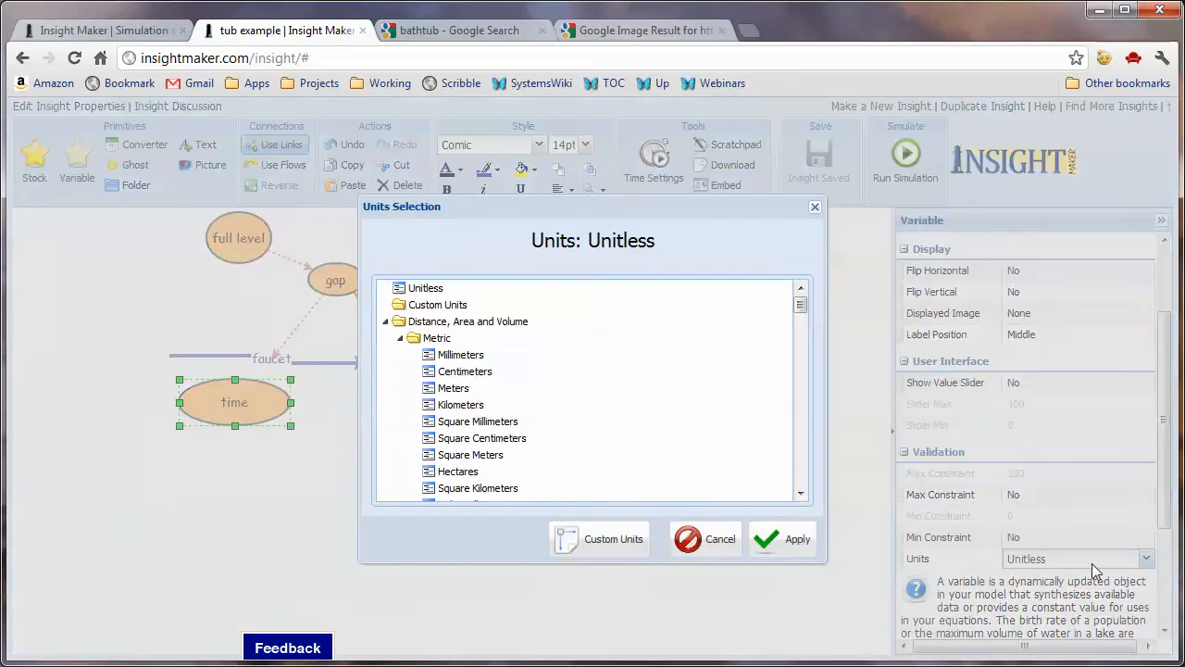
left_click(803, 463)
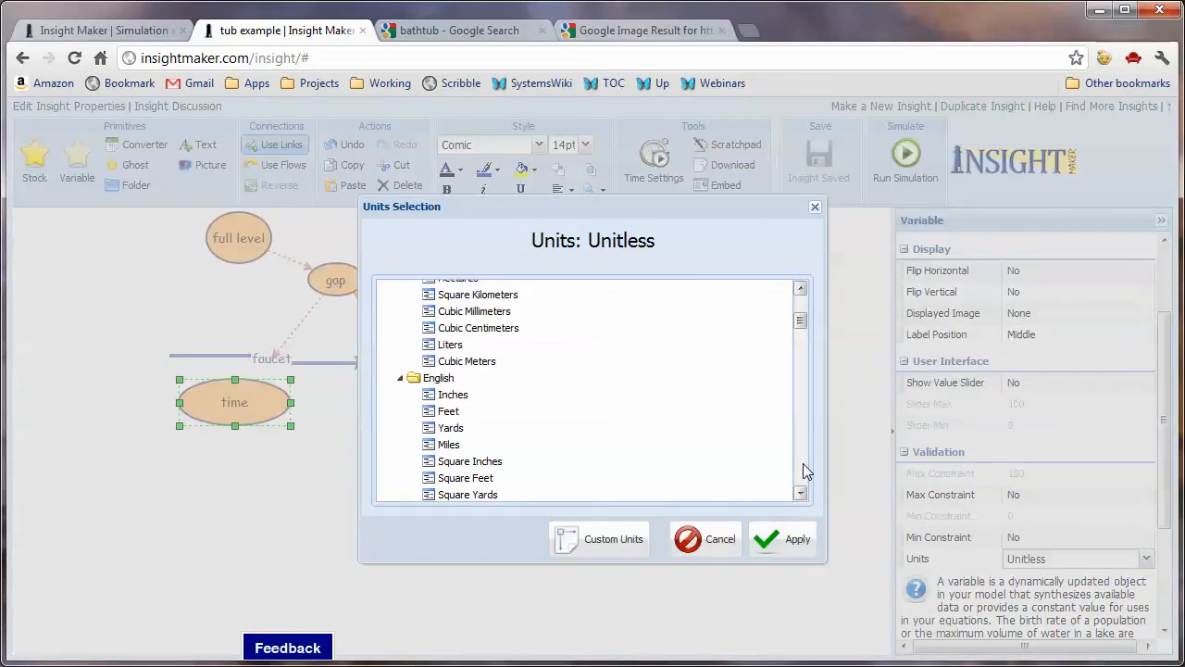
left_click(802, 463)
left_click(803, 462)
left_click(803, 463)
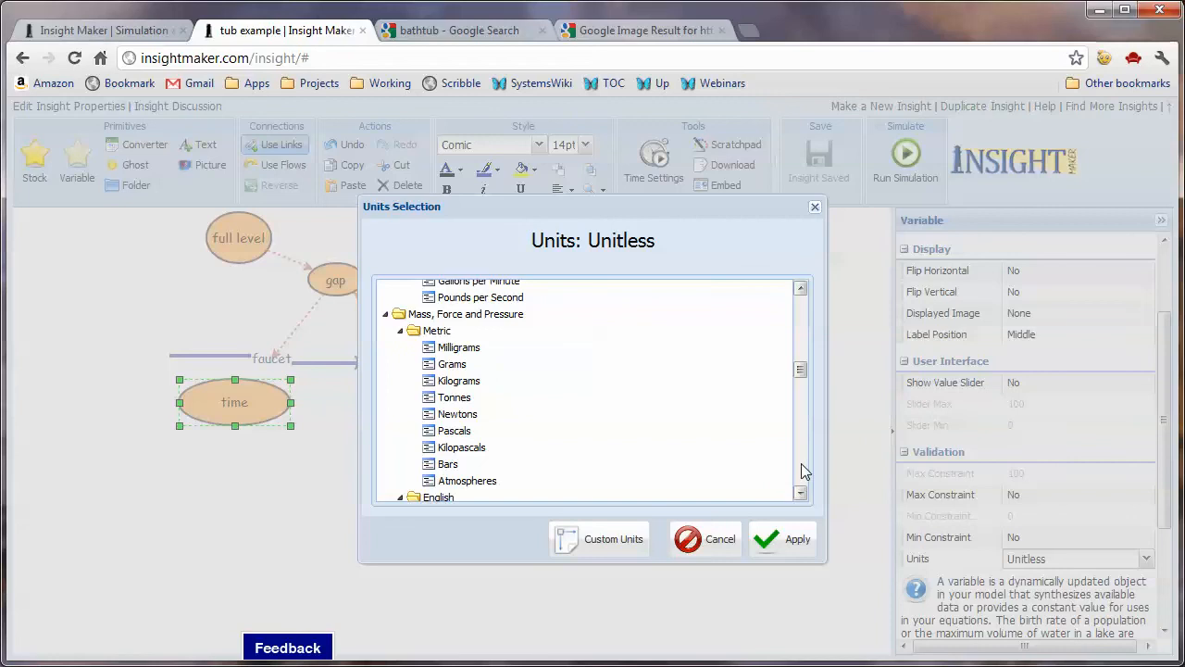
left_click(798, 463)
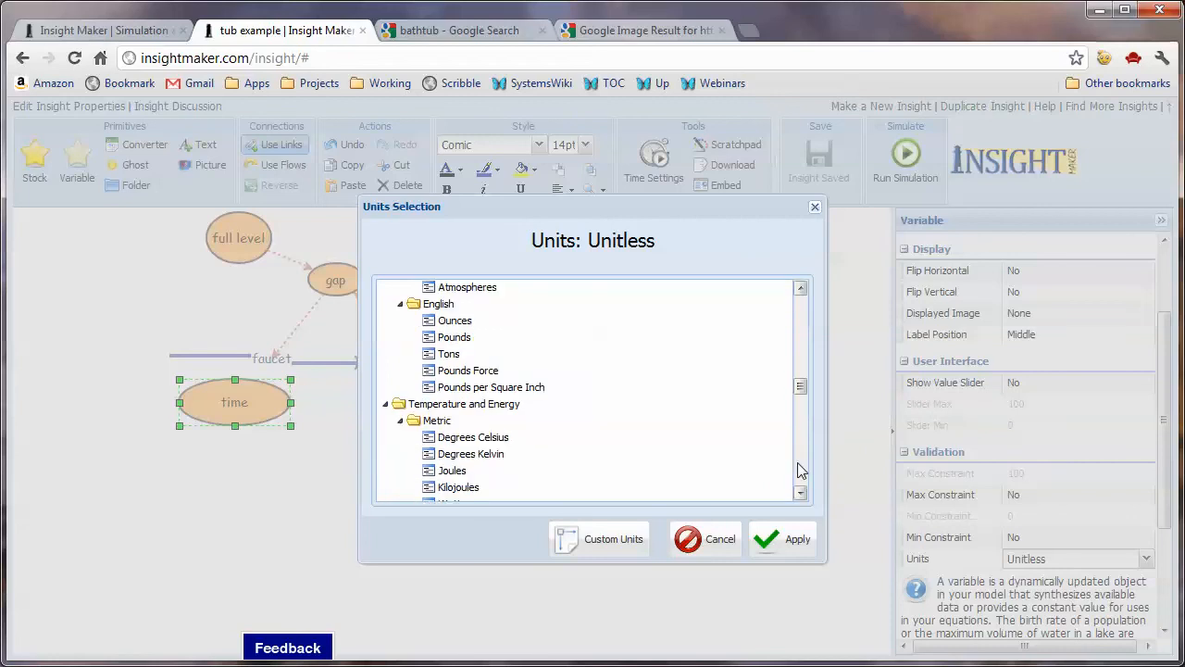
left_click(801, 470)
left_click(801, 470)
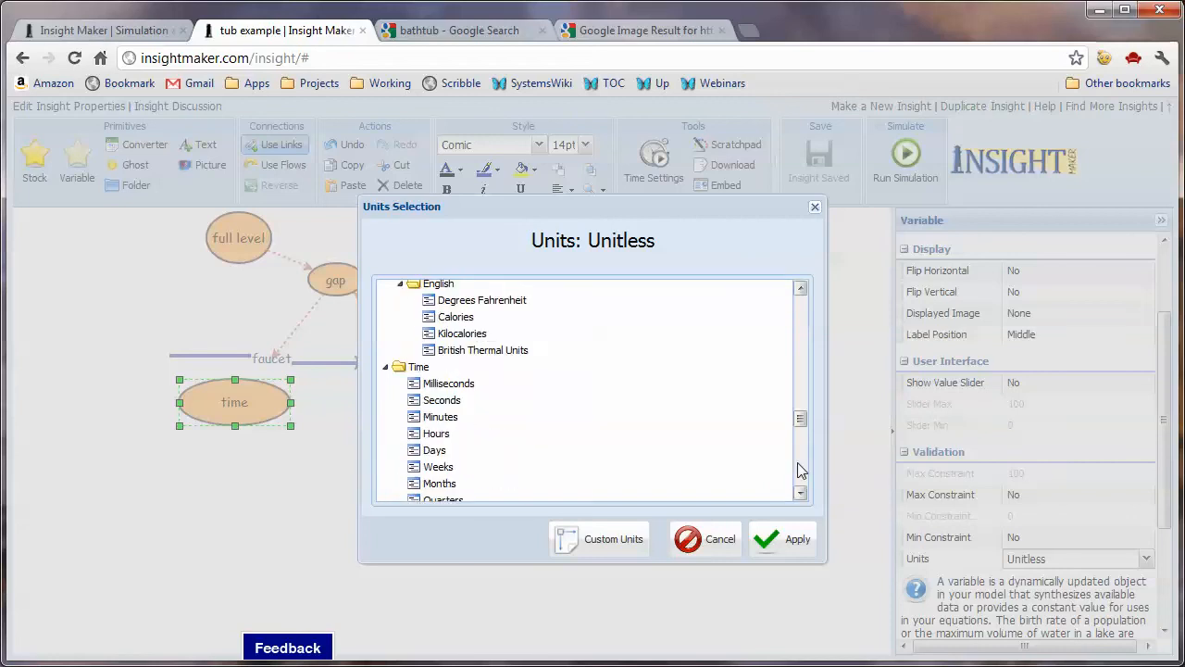
left_click(463, 418)
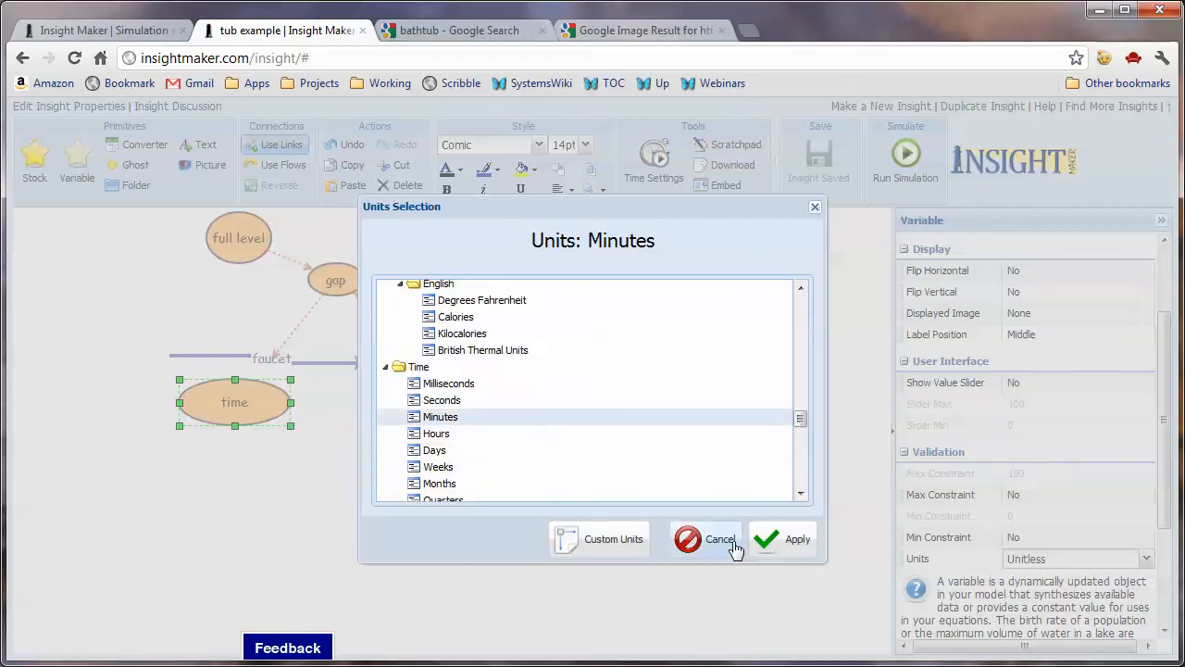
left_click(783, 539)
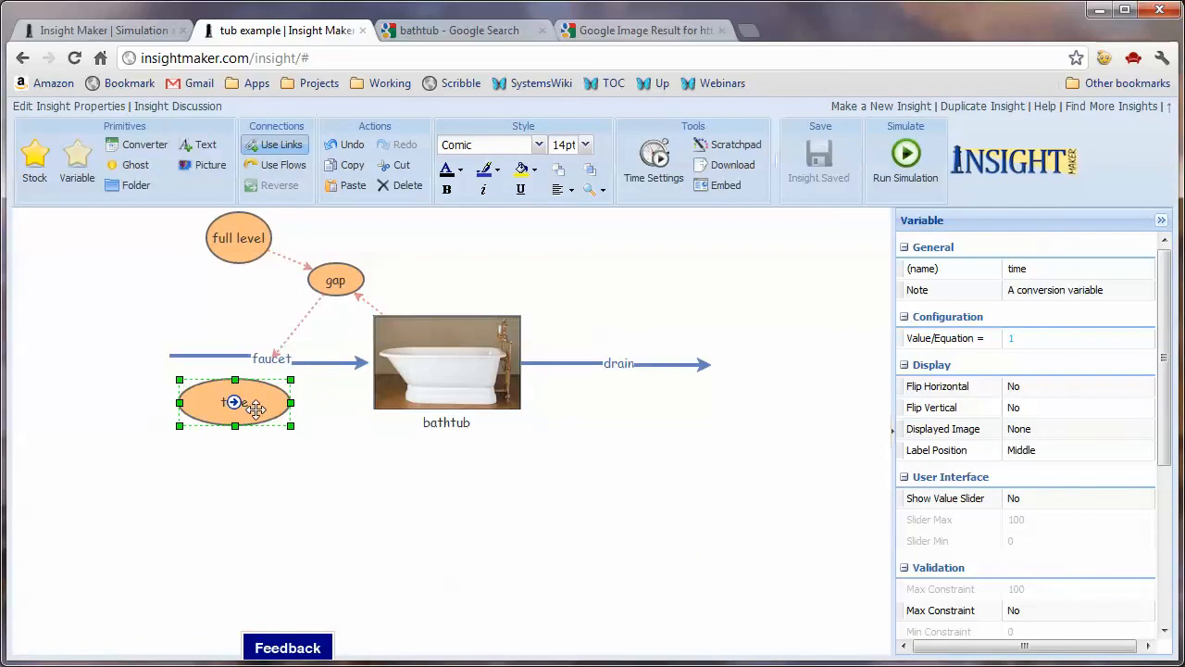
Narrow the time oval, move it slightly further below the faucet flow, and link it to faucet
left_click_drag(257, 409, 238, 432)
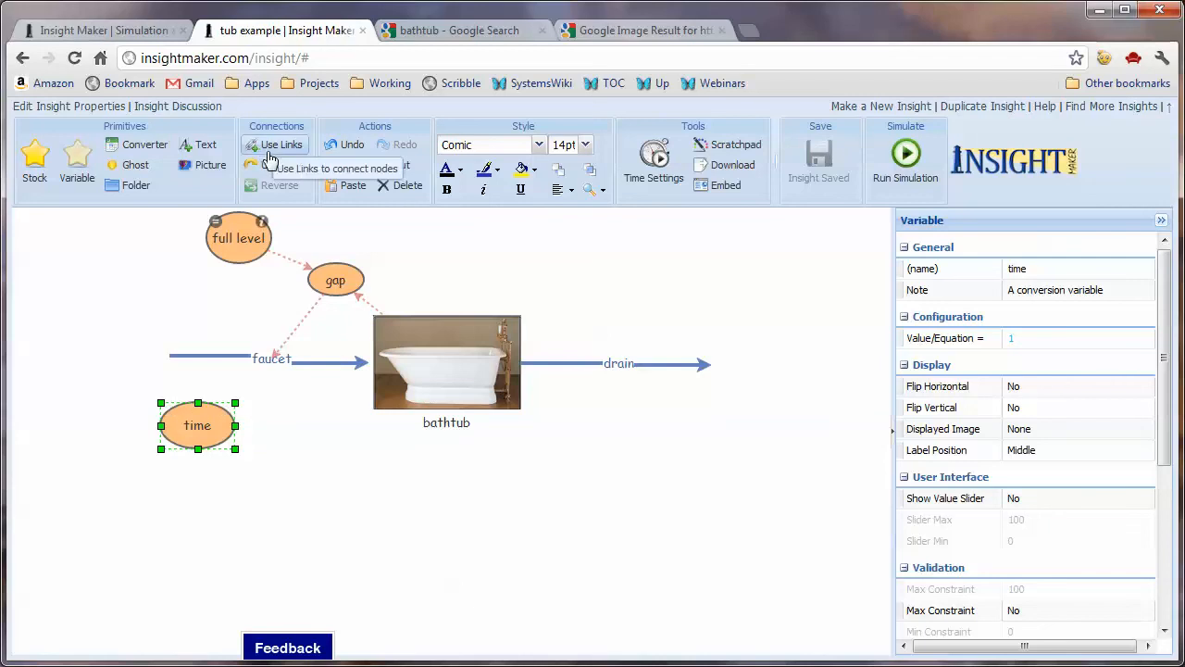
left_click(269, 153)
left_click_drag(195, 426, 270, 364)
Change the faucet's flow rate to [gap]/[time] and run the simulation
double_click(181, 371)
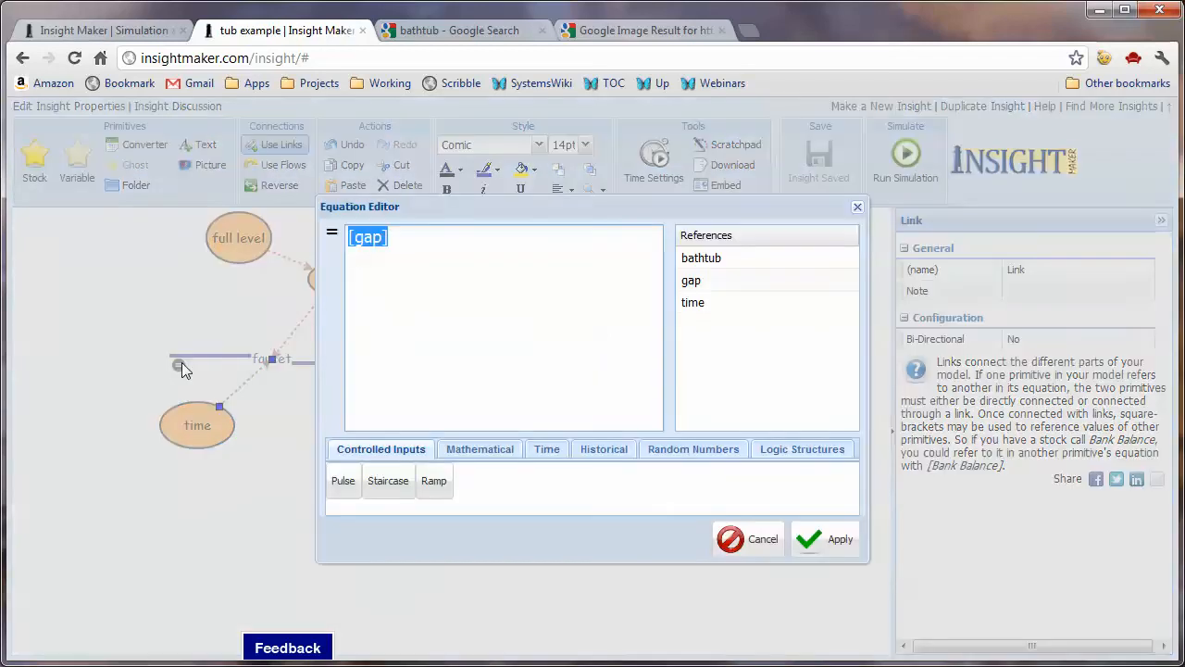
left_click(441, 236)
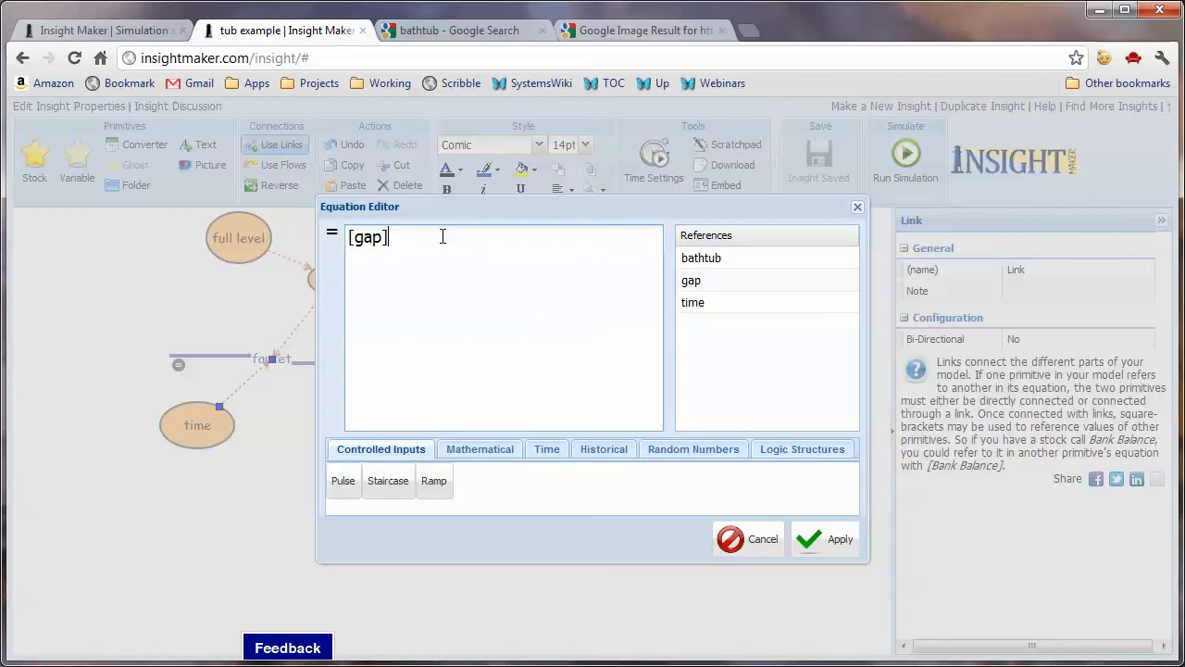
type("/")
left_click(695, 304)
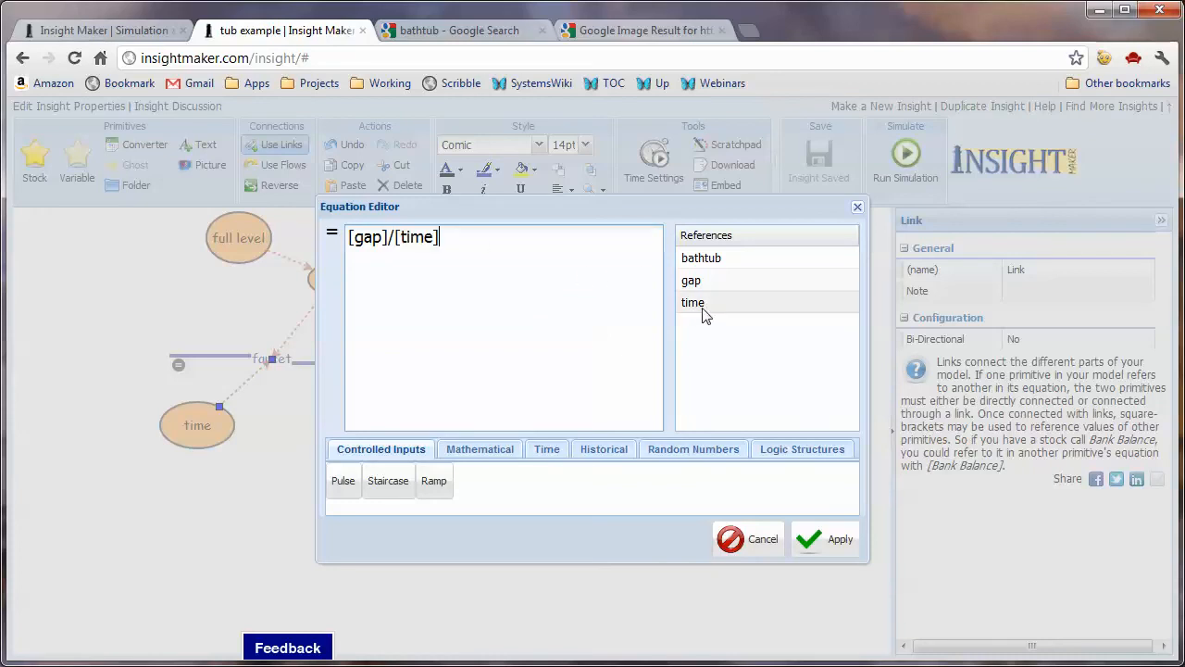
left_click(828, 546)
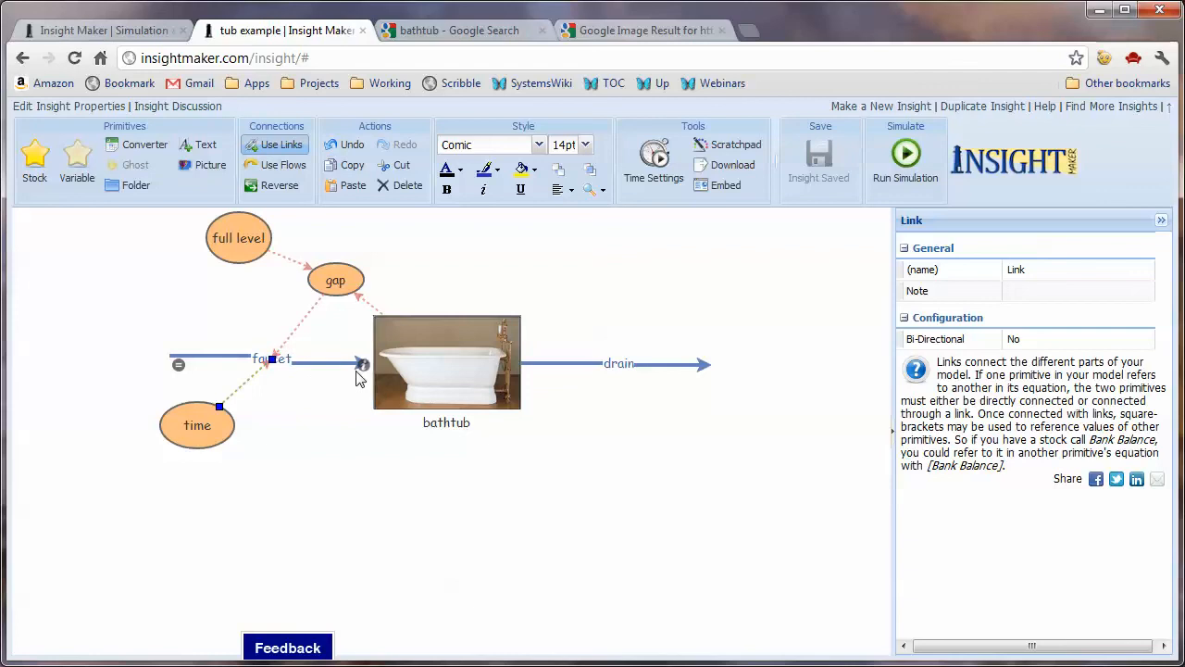
left_click(908, 156)
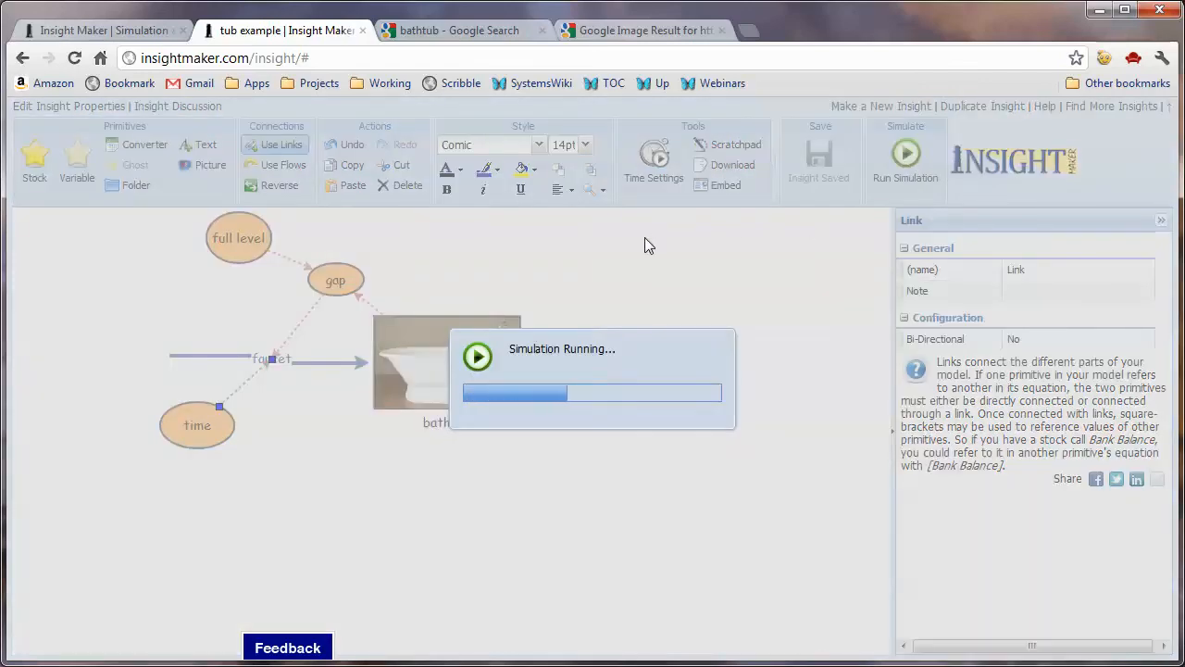